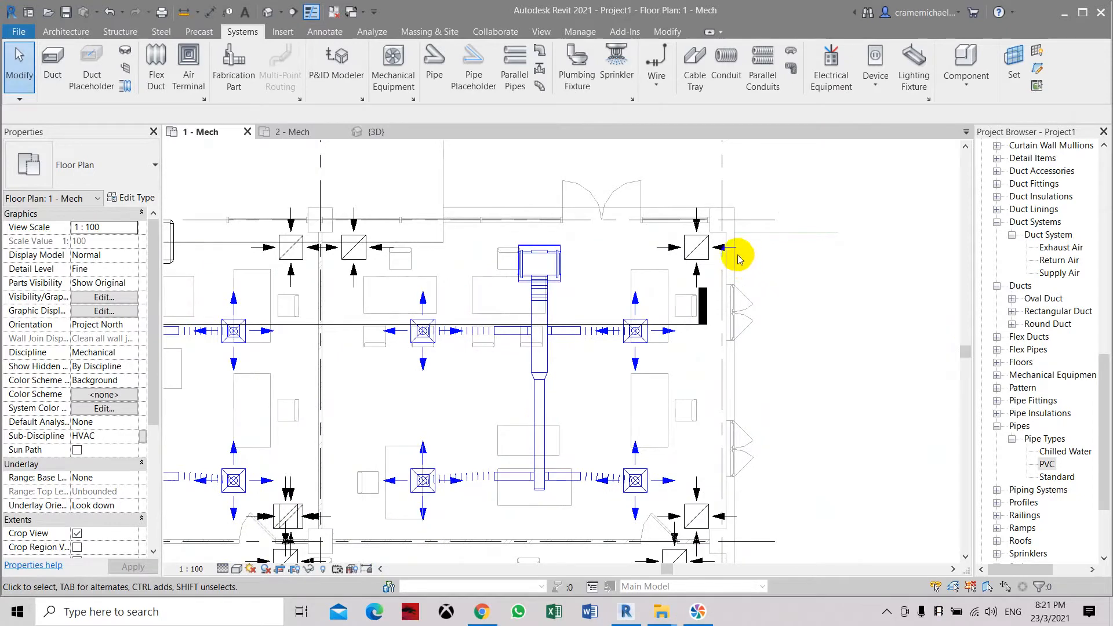
Open the section view cutting through the row of fan coil units and extend its left crop boundary outward.
{"action": "scroll", "coordinate": [742, 246], "scroll_direction": "up", "scroll_amount": 2}
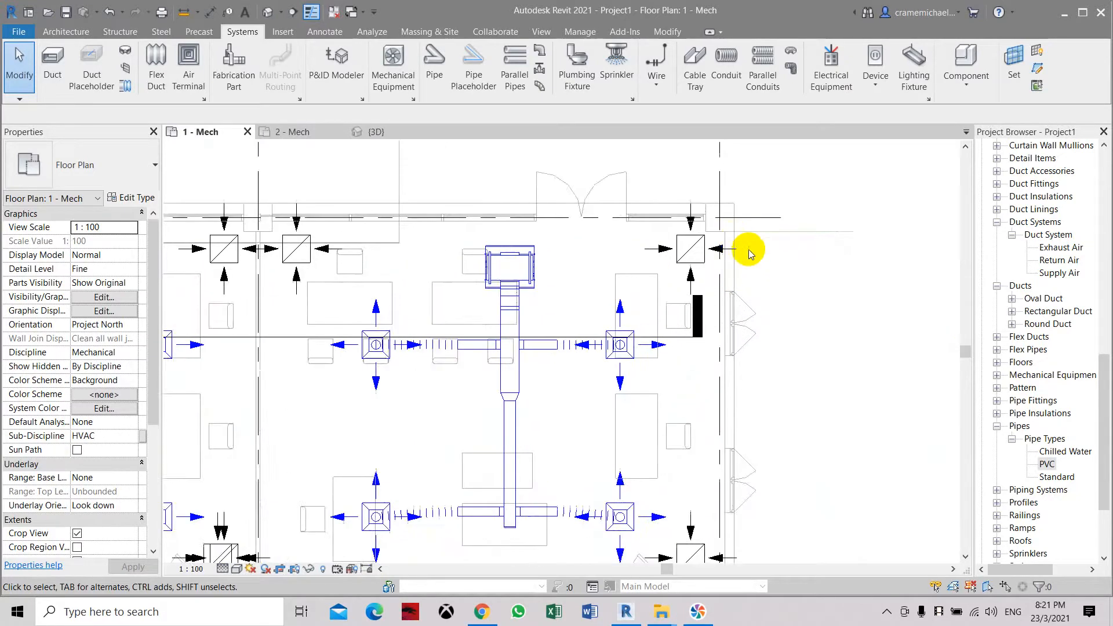
{"action": "scroll", "coordinate": [779, 256], "scroll_direction": "down", "scroll_amount": 3}
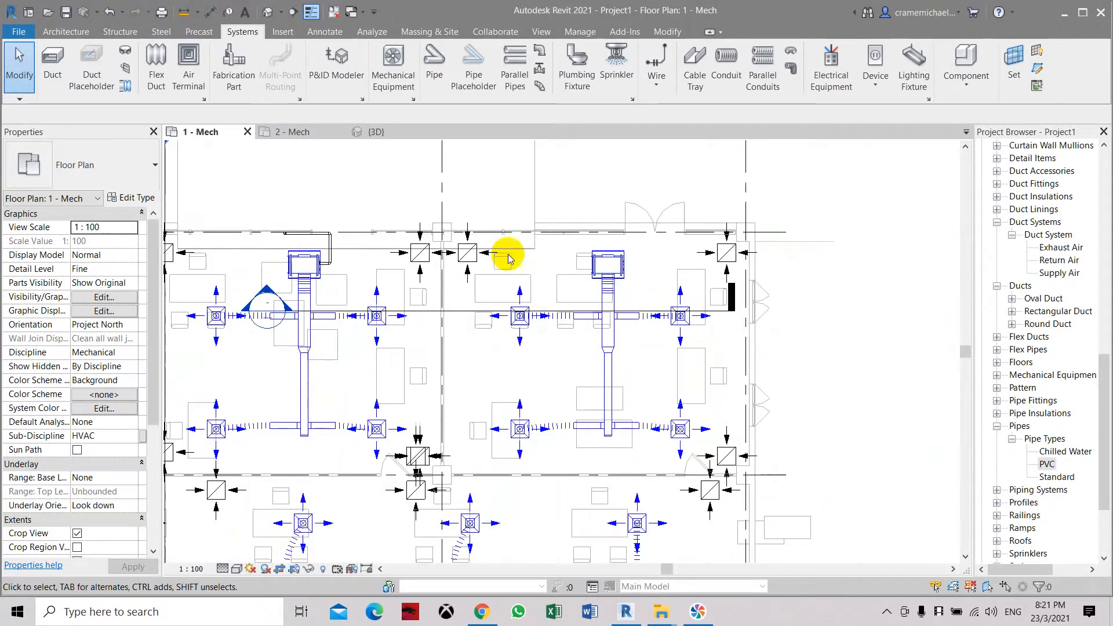
{"action": "middle_click_drag", "start_coordinate": [366, 269], "coordinate": [584, 276]}
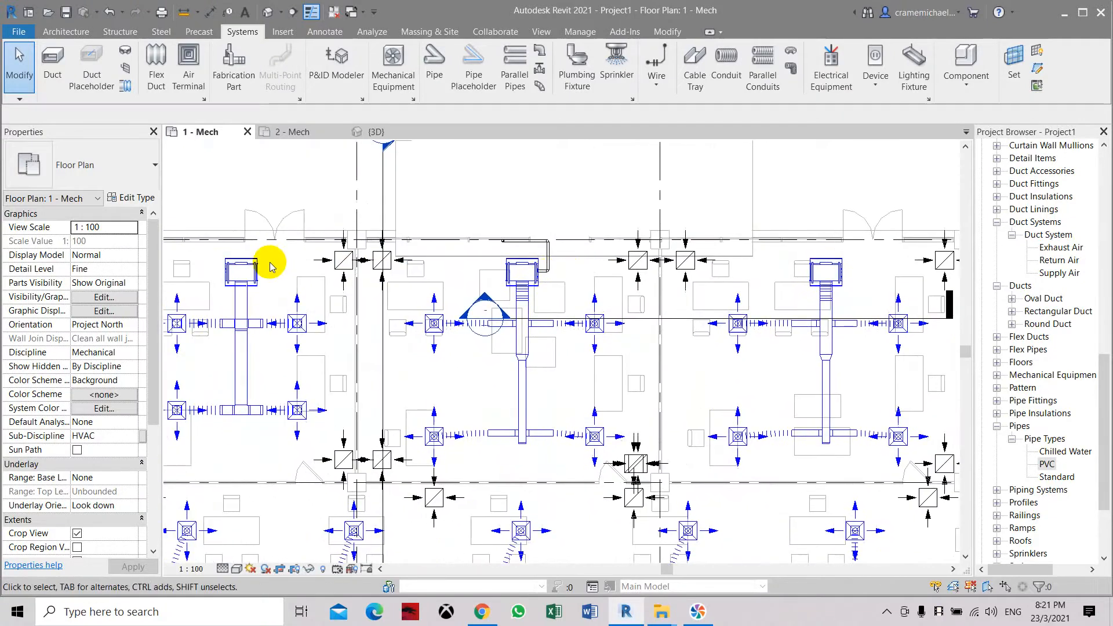
{"action": "middle_click_drag", "start_coordinate": [860, 255], "coordinate": [796, 266]}
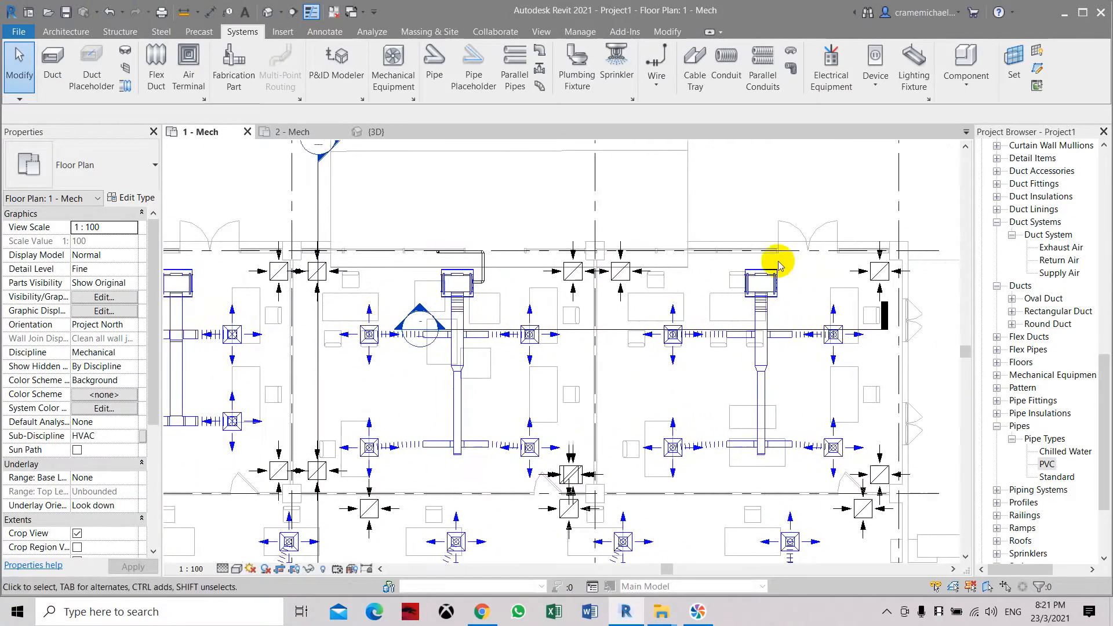
{"action": "scroll", "coordinate": [567, 286], "scroll_direction": "down", "scroll_amount": 2}
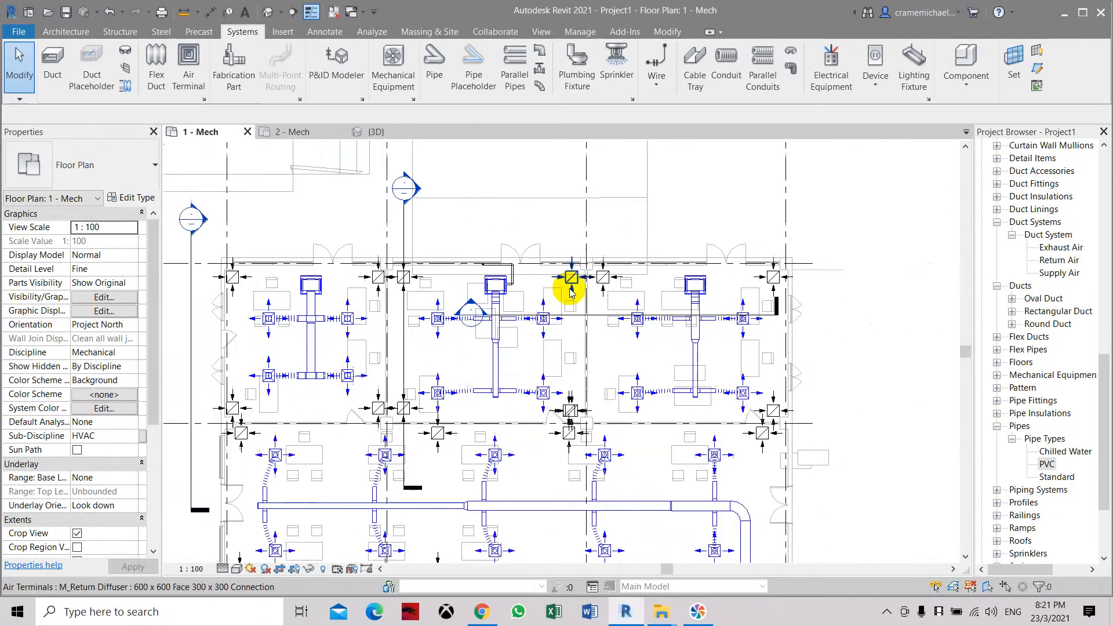
{"action": "double_click", "coordinate": [481, 311]}
{"action": "middle_click_drag", "start_coordinate": [515, 484], "coordinate": [550, 346]}
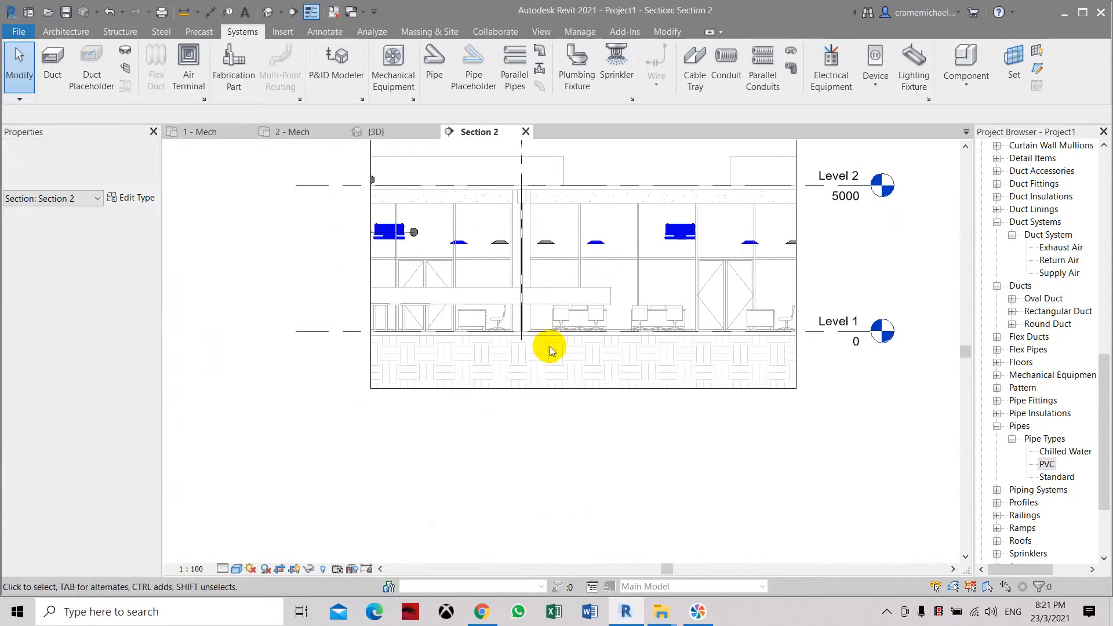
{"action": "left_click", "coordinate": [374, 360]}
{"action": "left_click_drag", "start_coordinate": [371, 253], "coordinate": [265, 251]}
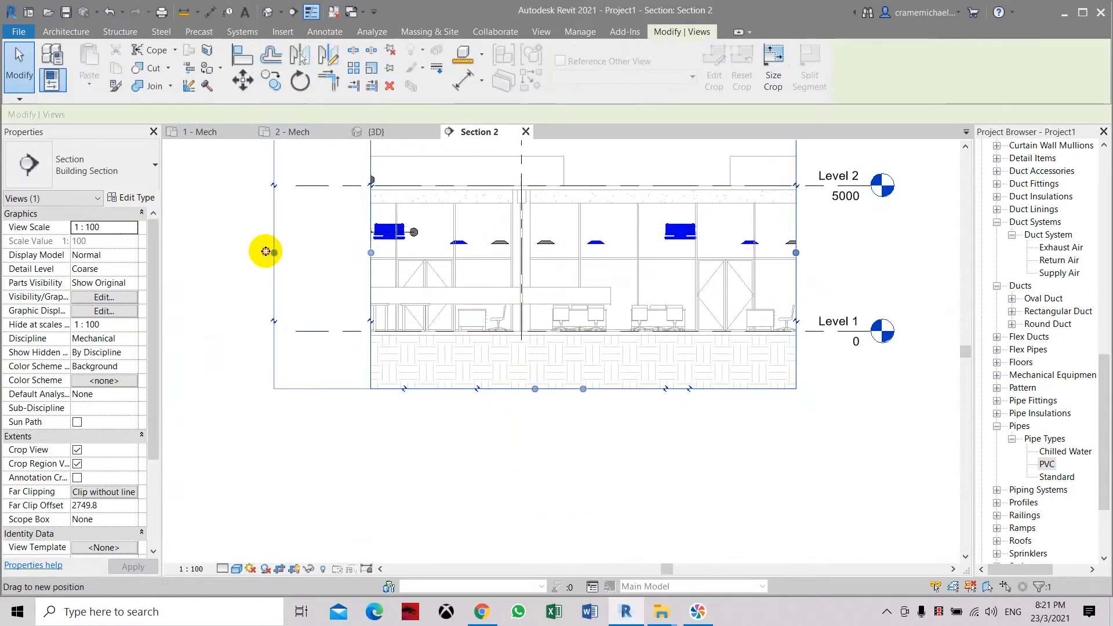
Select the middle fan coil unit in the section and examine its pipe connectors.
{"action": "scroll", "coordinate": [393, 237], "scroll_direction": "up", "scroll_amount": 6}
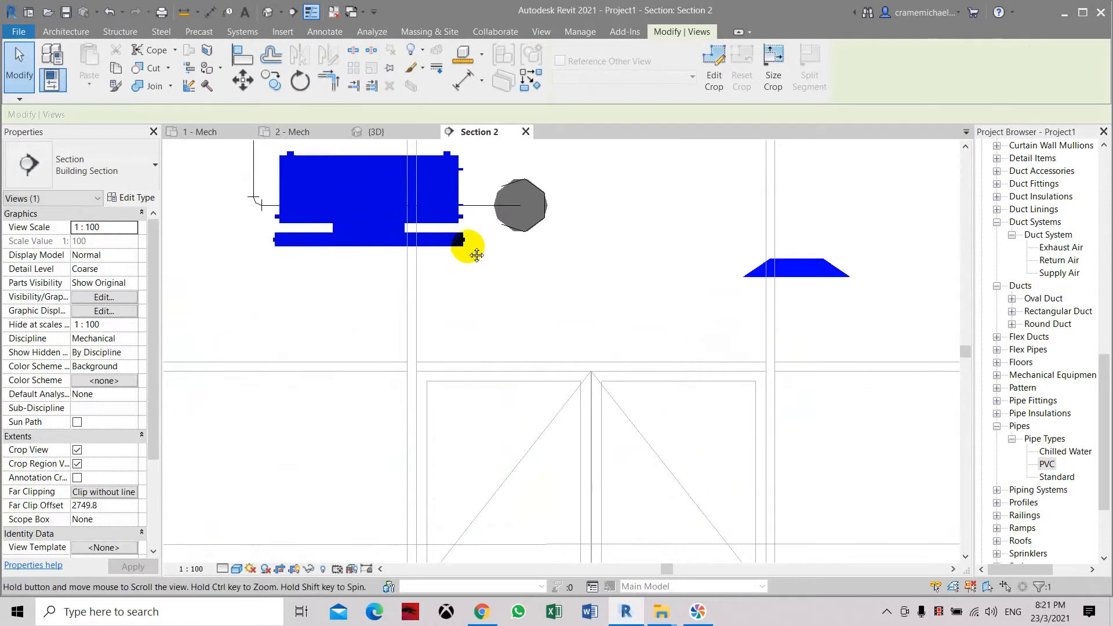
{"action": "scroll", "coordinate": [467, 232], "scroll_direction": "up", "scroll_amount": 2}
{"action": "left_click", "coordinate": [471, 216]}
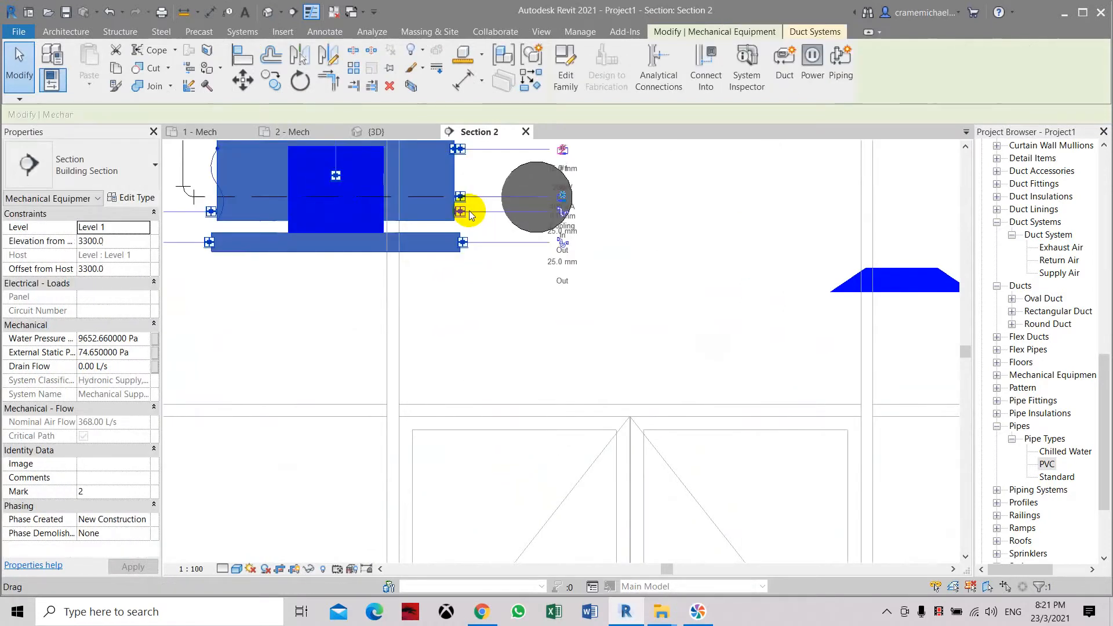
{"action": "scroll", "coordinate": [577, 224], "scroll_direction": "up", "scroll_amount": 2}
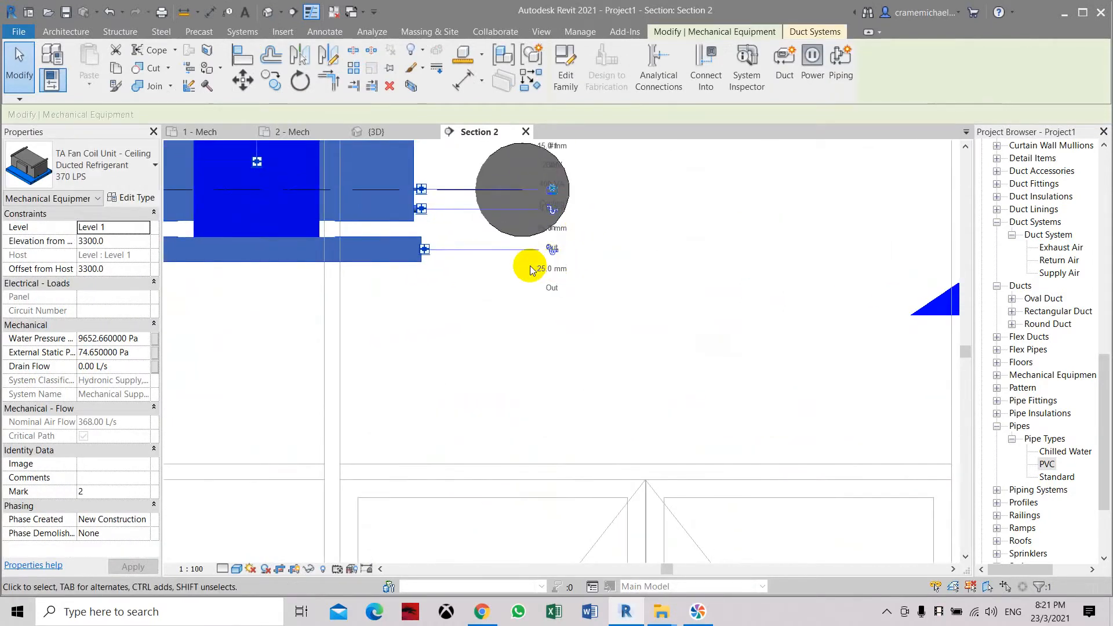
{"action": "scroll", "coordinate": [348, 238], "scroll_direction": "down", "scroll_amount": 5}
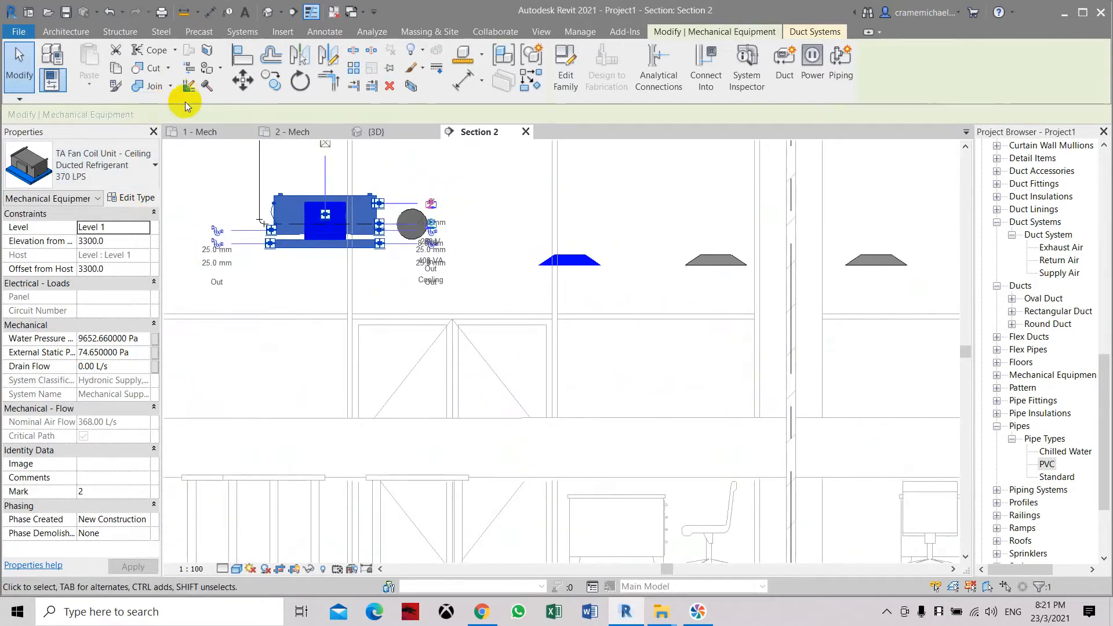
Measure the vertical distance from the underside of the middle fan coil unit to Level 1 with a linear dimension.
{"action": "middle_click_drag", "start_coordinate": [418, 298], "coordinate": [464, 197]}
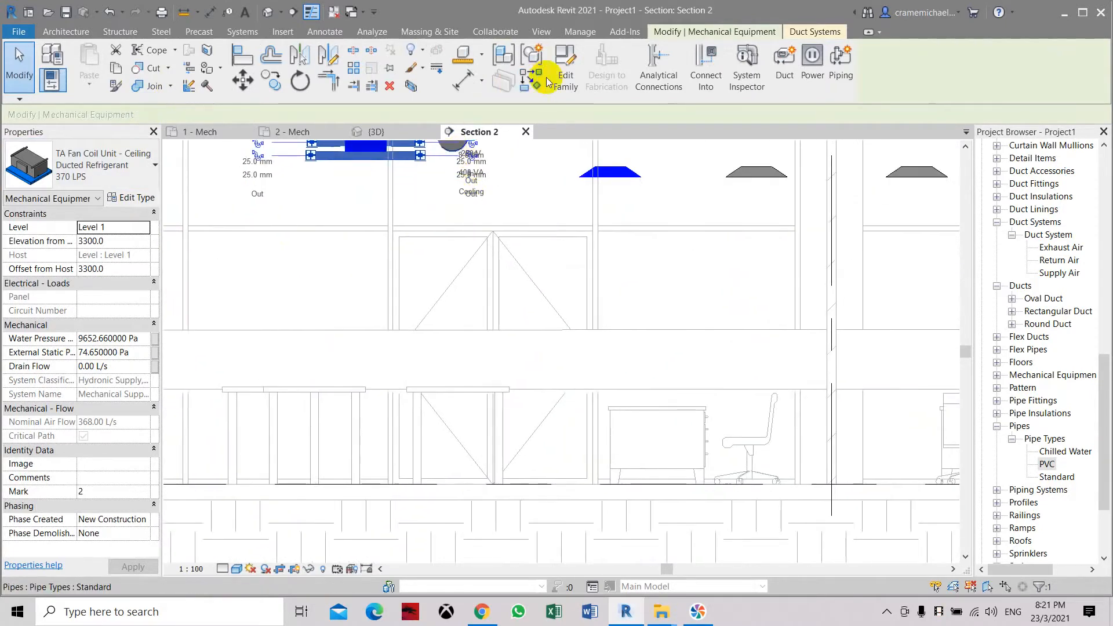
{"action": "left_click", "coordinate": [475, 102]}
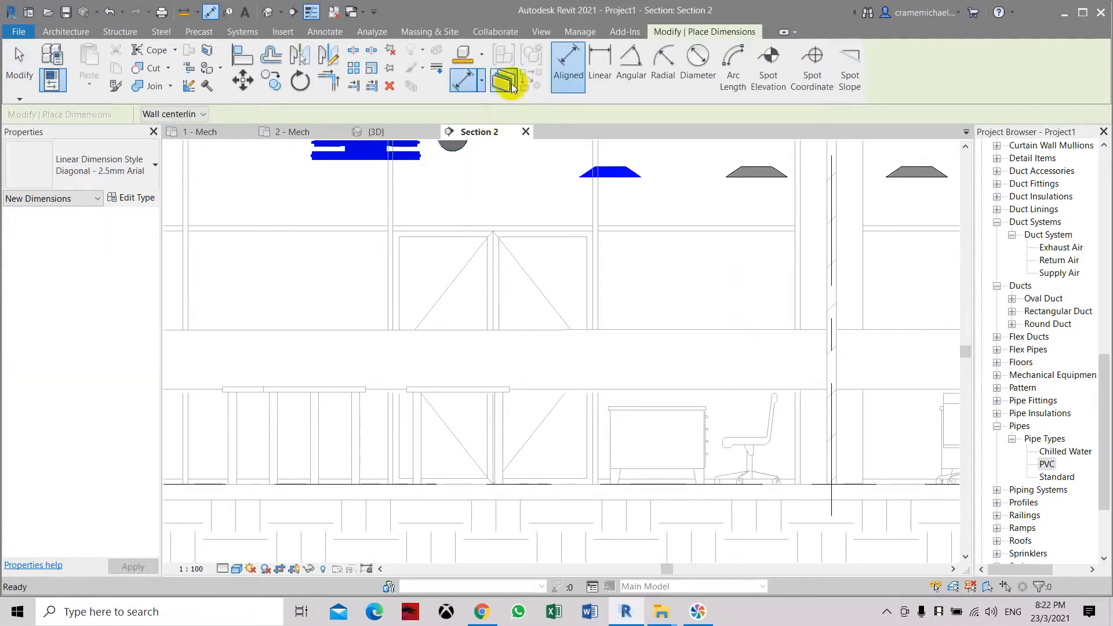
{"action": "left_click", "coordinate": [600, 63]}
{"action": "left_click", "coordinate": [419, 156]}
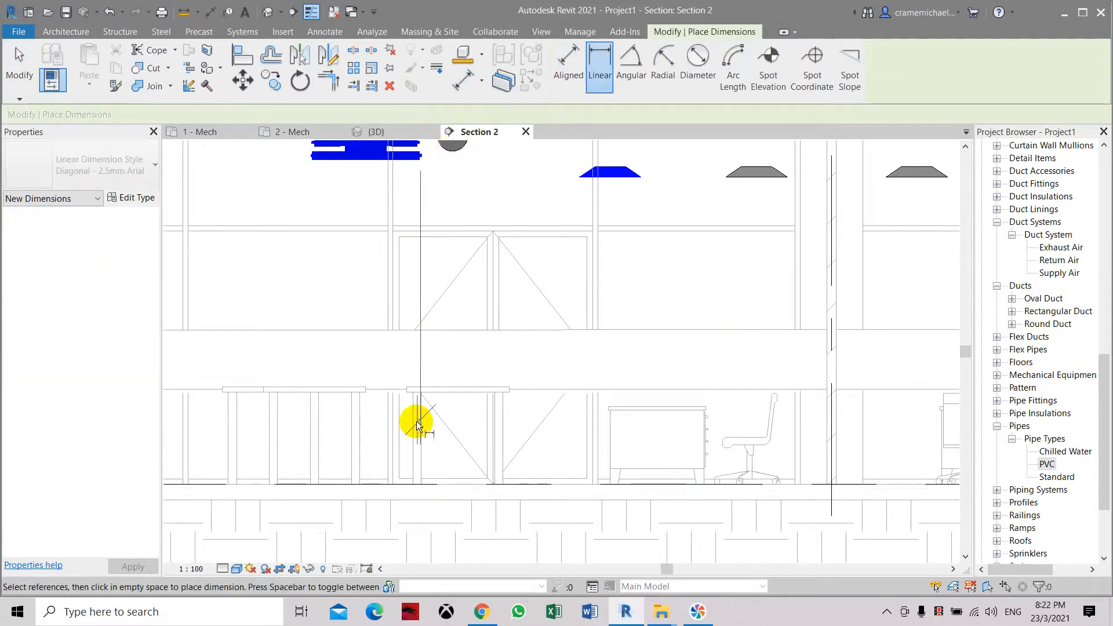
{"action": "left_click", "coordinate": [417, 481]}
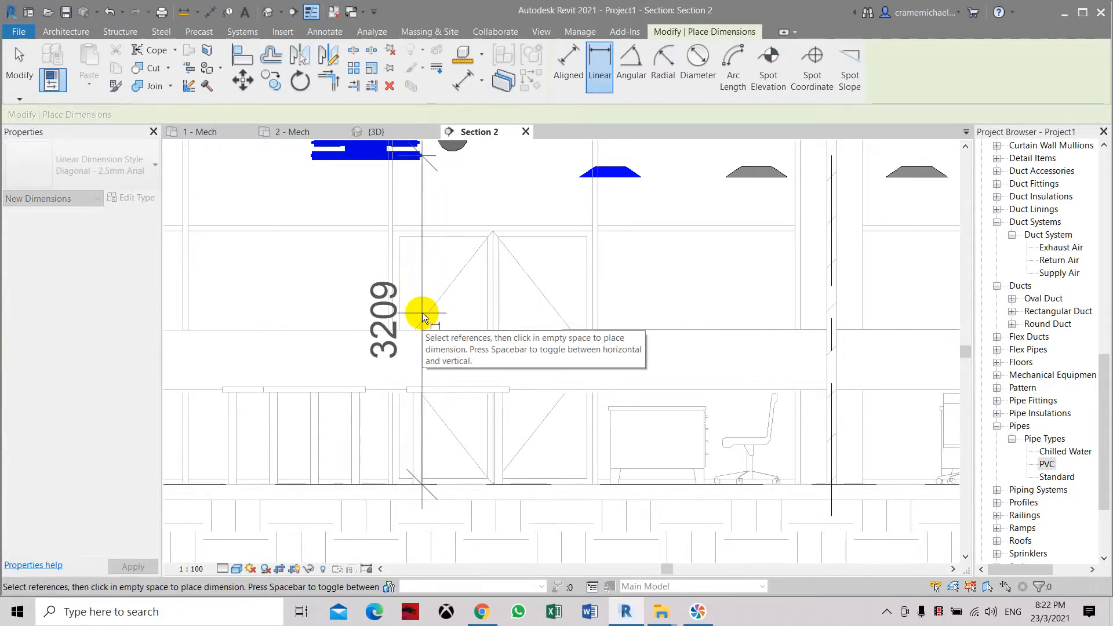
{"action": "key", "text": "Escape"}
{"action": "scroll", "coordinate": [422, 312], "scroll_direction": "down", "scroll_amount": 5}
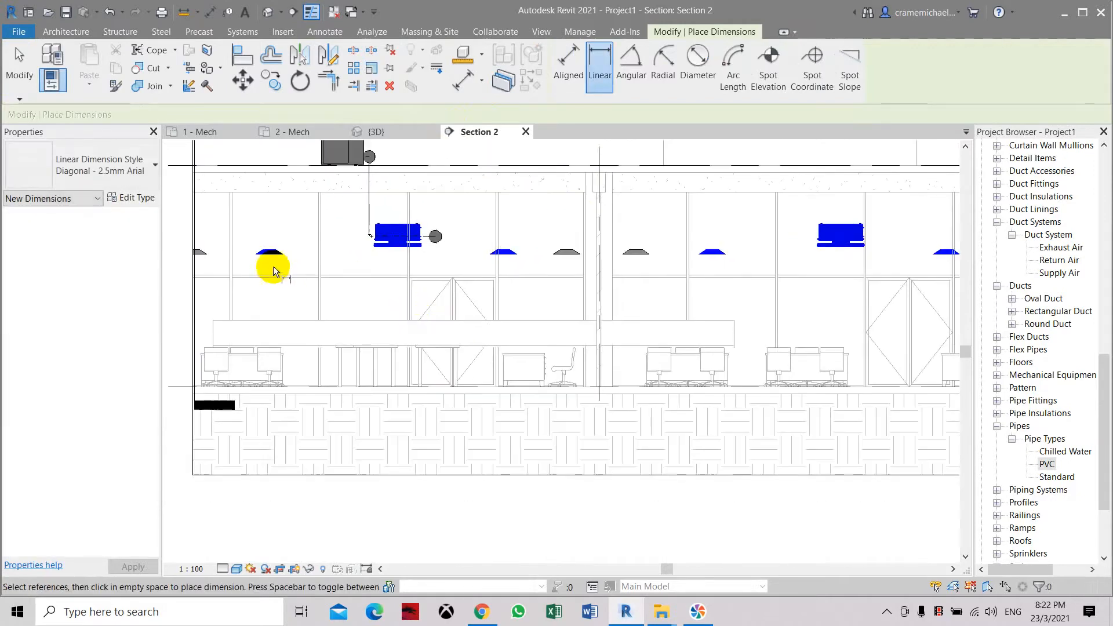
{"action": "scroll", "coordinate": [373, 250], "scroll_direction": "down", "scroll_amount": 2}
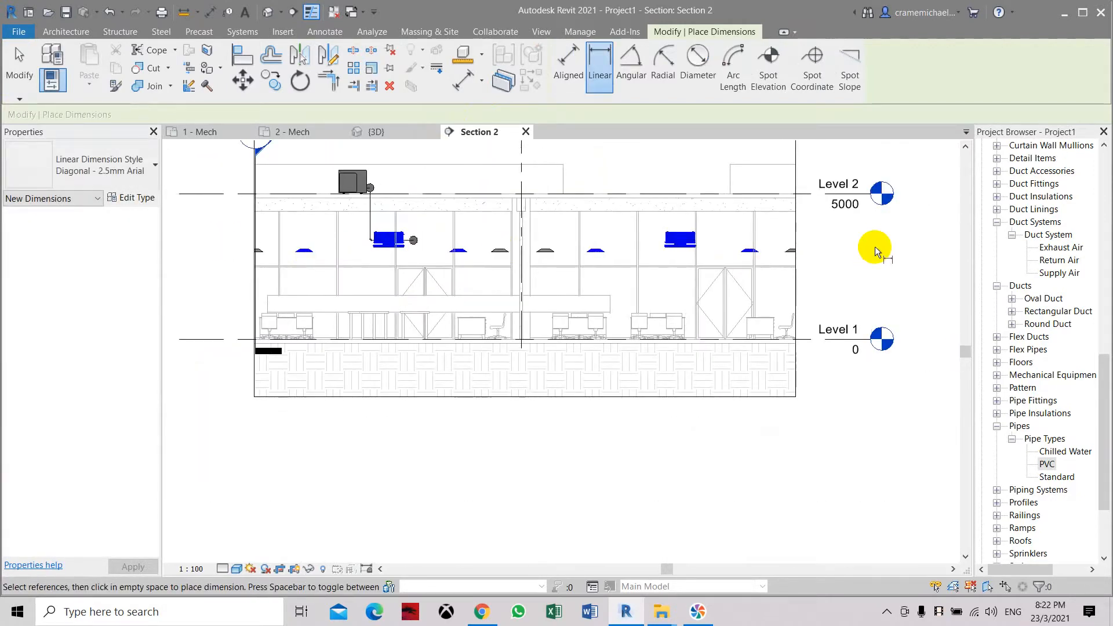
{"action": "key", "text": "Escape"}
Extend the section's crop region on both sides to take in all three fan coil units and the exterior wall at the right.
{"action": "left_click", "coordinate": [795, 238]}
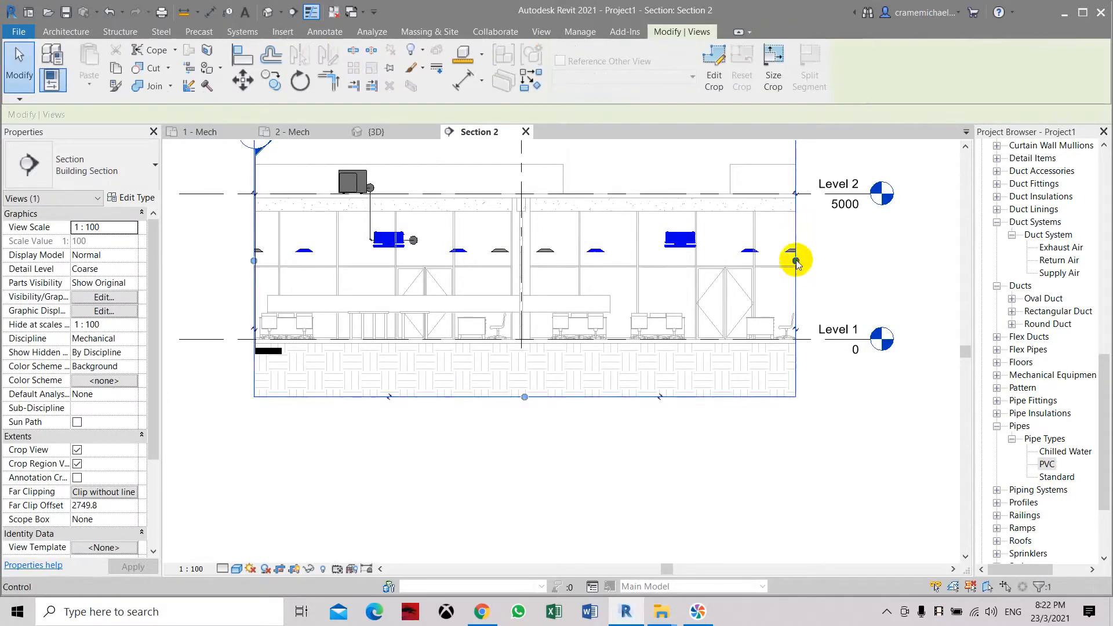
{"action": "left_click_drag", "start_coordinate": [795, 260], "coordinate": [902, 261]}
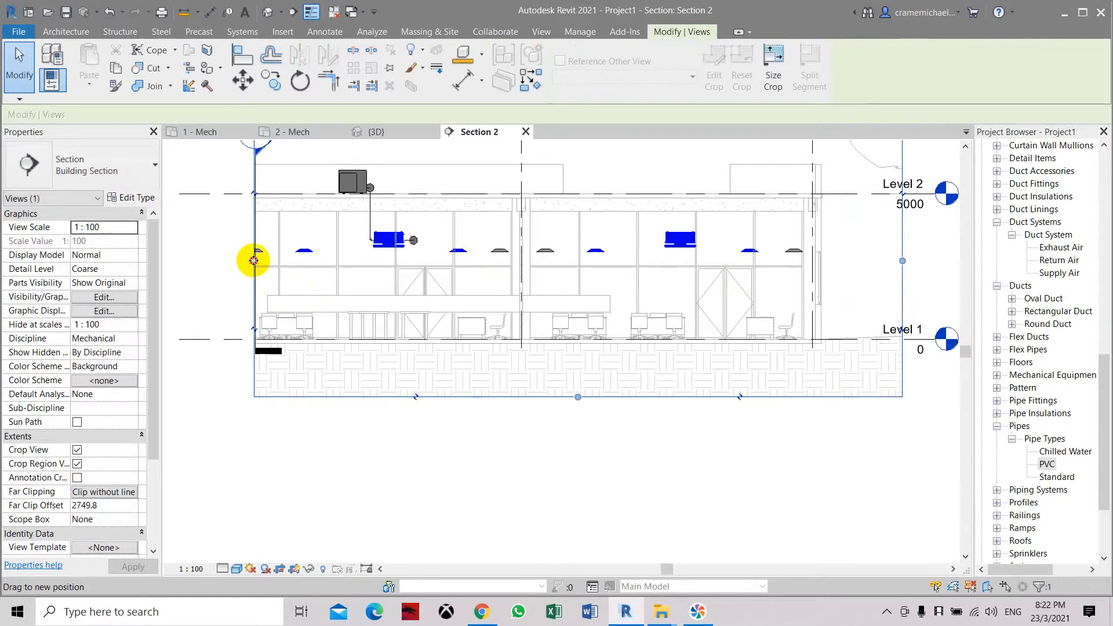
{"action": "left_click_drag", "start_coordinate": [253, 261], "coordinate": [216, 259]}
{"action": "middle_click_drag", "start_coordinate": [420, 303], "coordinate": [586, 299]}
{"action": "scroll", "coordinate": [585, 299], "scroll_direction": "down", "scroll_amount": 1}
{"action": "left_click_drag", "start_coordinate": [404, 284], "coordinate": [237, 284]}
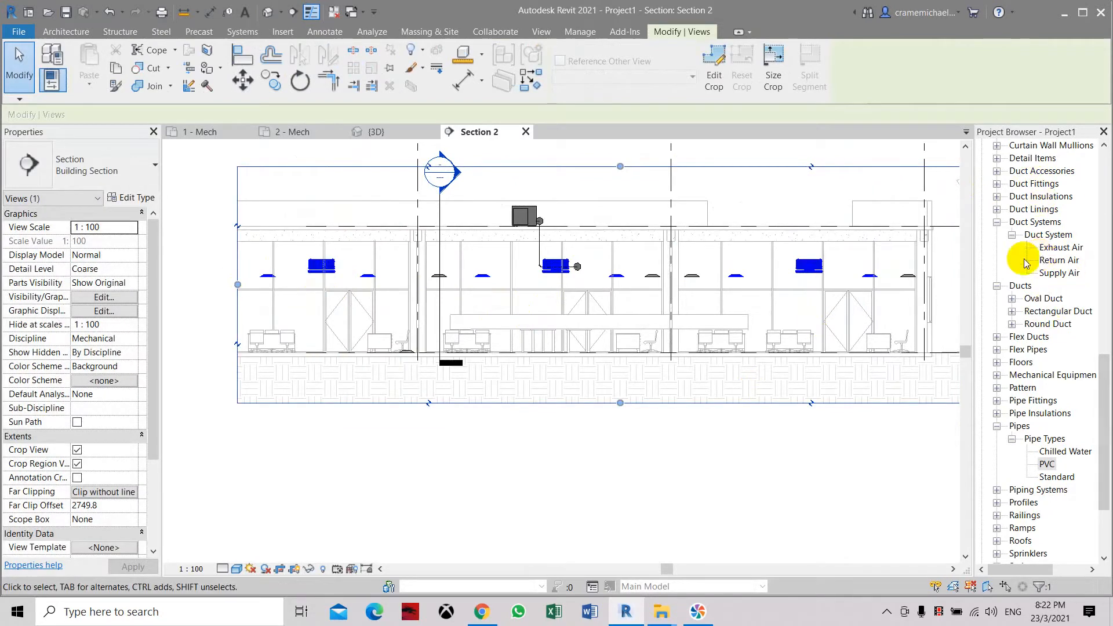
Open the 1 - Mech floor plan and bring the row of fan coil units along the upper wall into view.
{"action": "scroll", "coordinate": [1026, 261], "scroll_direction": "up", "scroll_amount": 2}
{"action": "left_click_drag", "start_coordinate": [1103, 366], "coordinate": [1103, 214]}
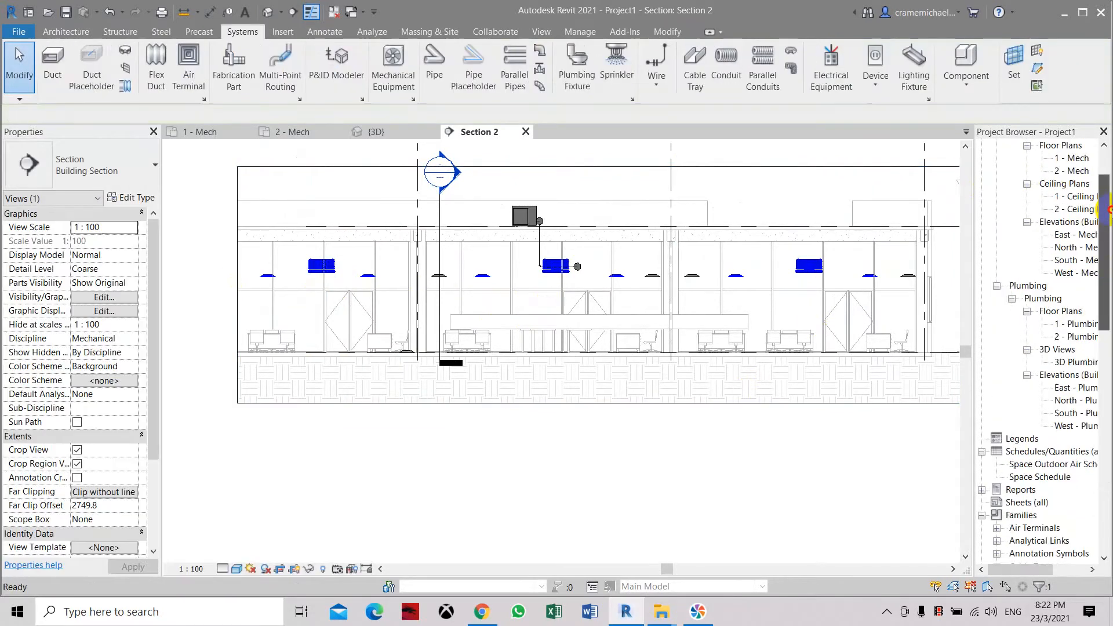
{"action": "double_click", "coordinate": [1086, 160]}
{"action": "left_click", "coordinate": [596, 323]}
{"action": "scroll", "coordinate": [365, 301], "scroll_direction": "up", "scroll_amount": 3}
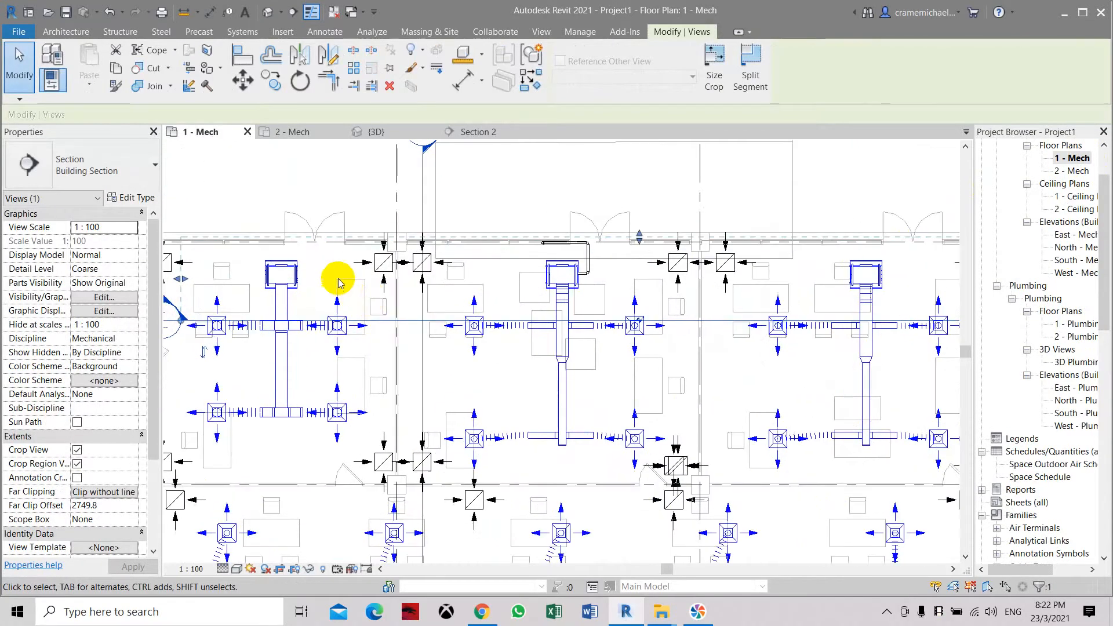
{"action": "middle_click_drag", "start_coordinate": [339, 283], "coordinate": [294, 286]}
{"action": "middle_click_drag", "start_coordinate": [701, 254], "coordinate": [471, 268]}
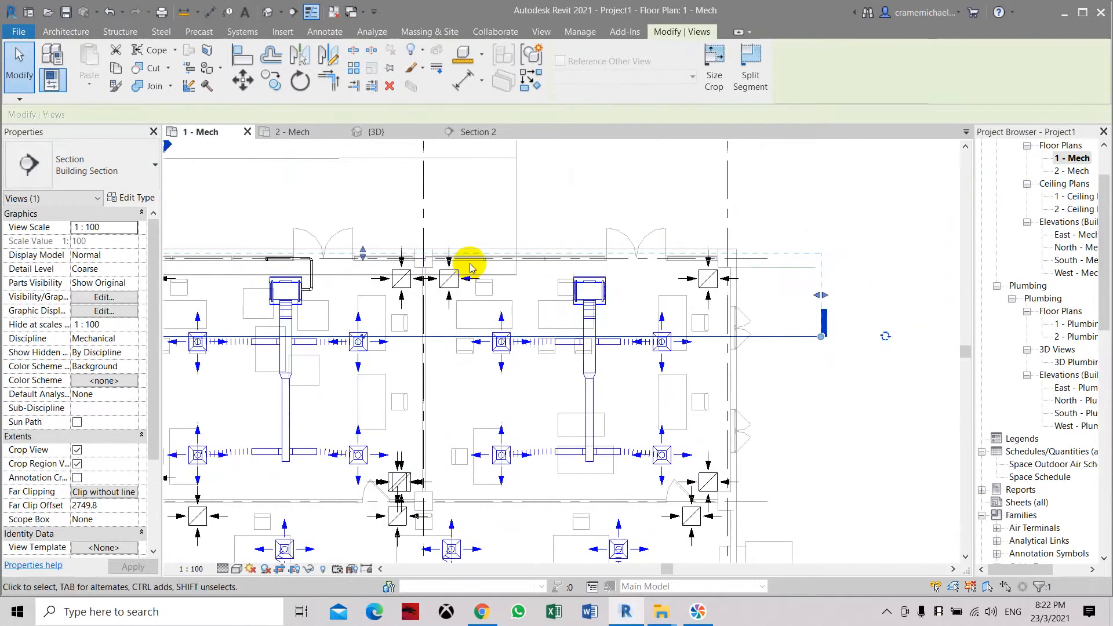
{"action": "middle_click_drag", "start_coordinate": [393, 283], "coordinate": [419, 238]}
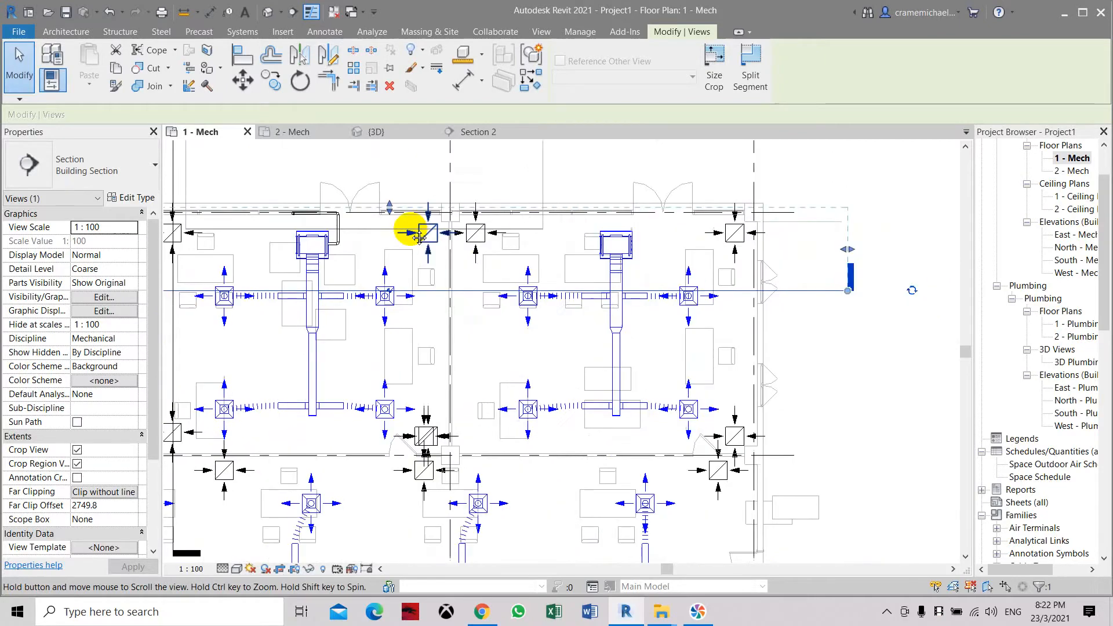
Draw a horizontal 80 mm PVC pipe at middle elevation 3200.1 mm from the leftmost fan coil unit past the right exterior wall.
{"action": "left_click", "coordinate": [244, 32]}
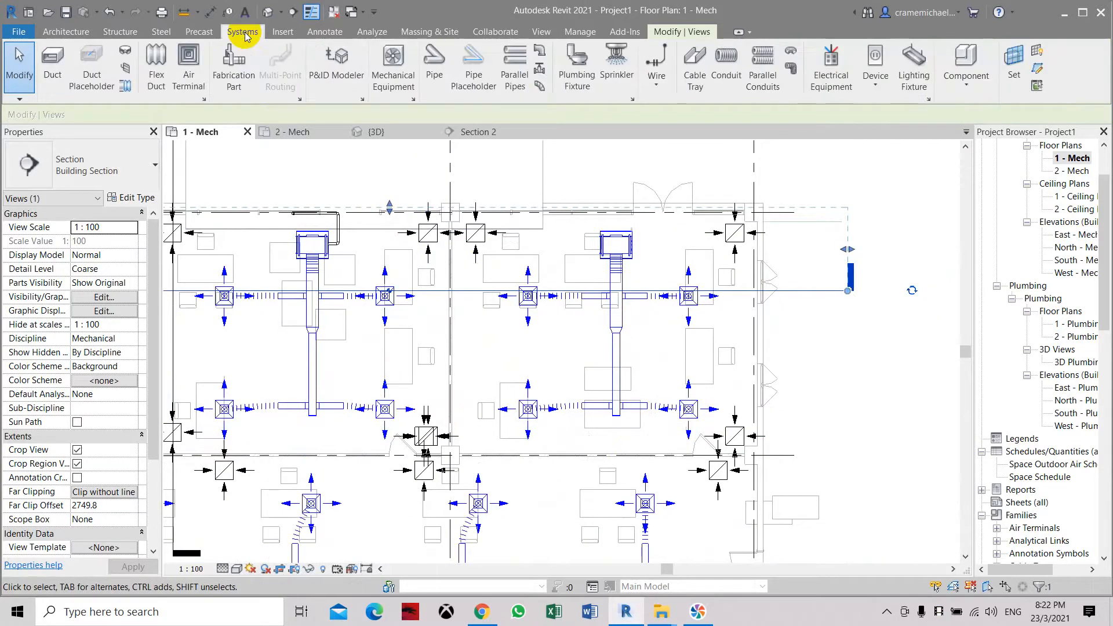
{"action": "left_click", "coordinate": [428, 61]}
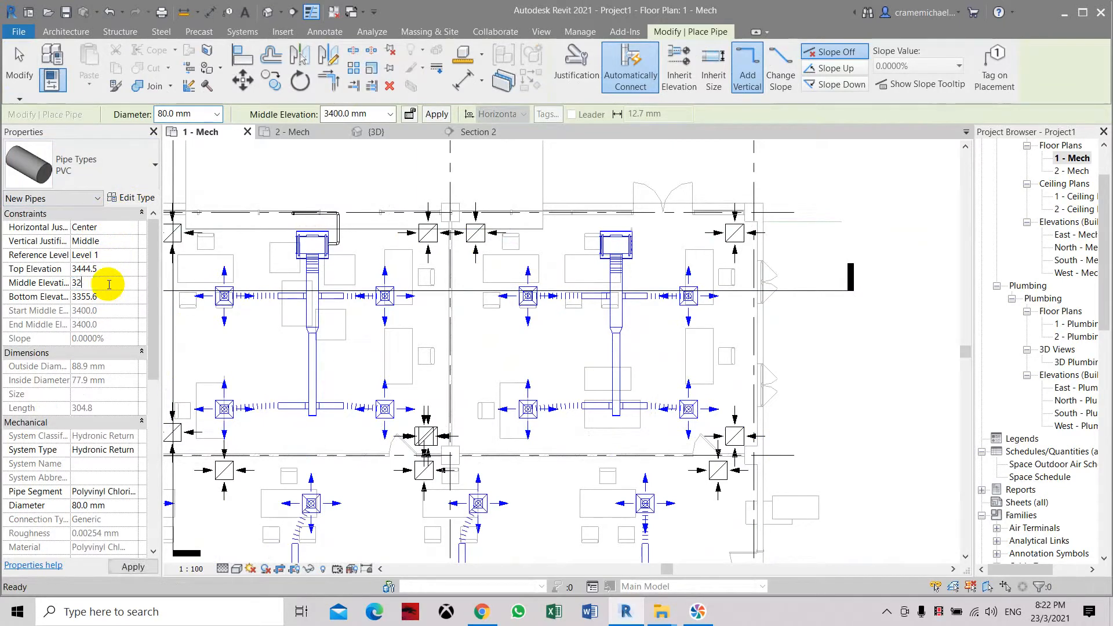
{"action": "type", "text": ".1"}
{"action": "left_click", "coordinate": [145, 567]}
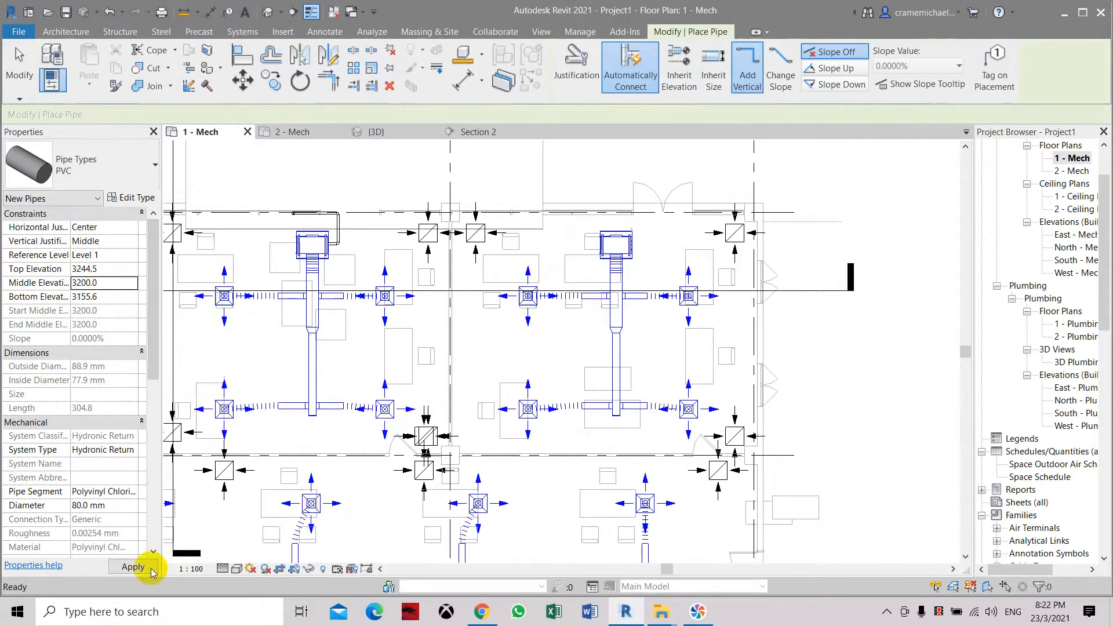
{"action": "scroll", "coordinate": [609, 303], "scroll_direction": "down", "scroll_amount": 2}
{"action": "scroll", "coordinate": [311, 207], "scroll_direction": "up", "scroll_amount": 6}
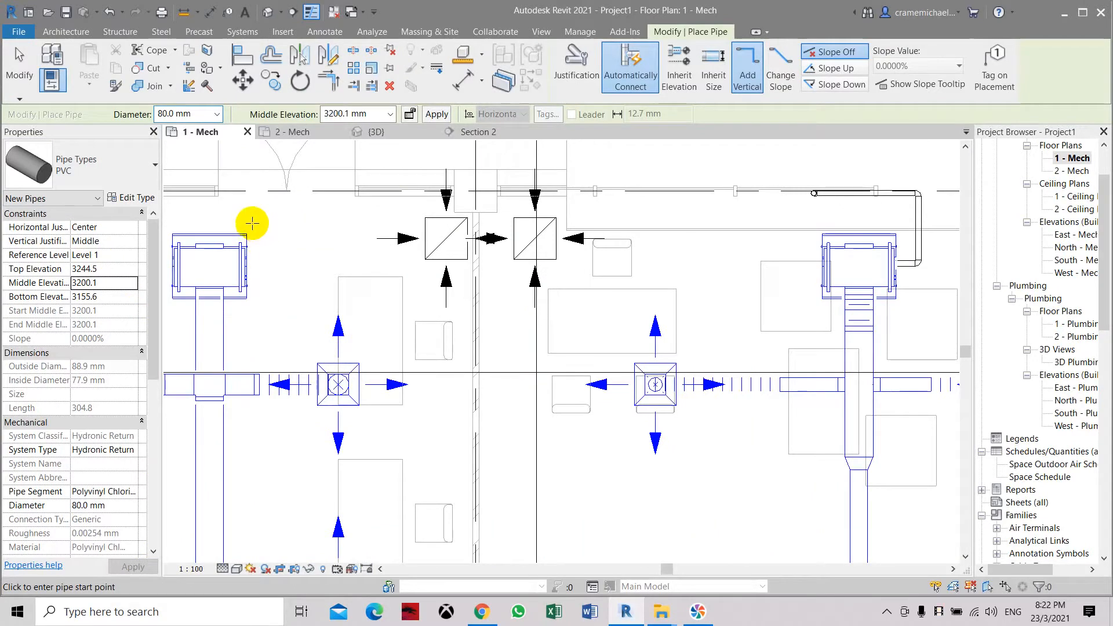
{"action": "scroll", "coordinate": [252, 223], "scroll_direction": "down", "scroll_amount": 3}
{"action": "left_click", "coordinate": [252, 222]}
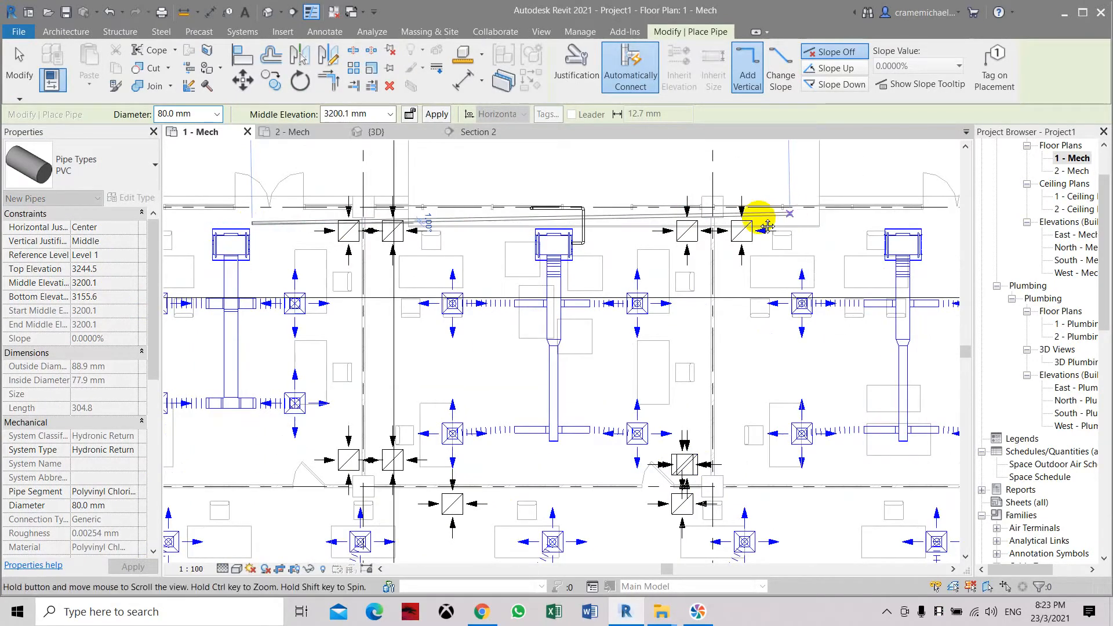
{"action": "scroll", "coordinate": [778, 238], "scroll_direction": "up", "scroll_amount": 4}
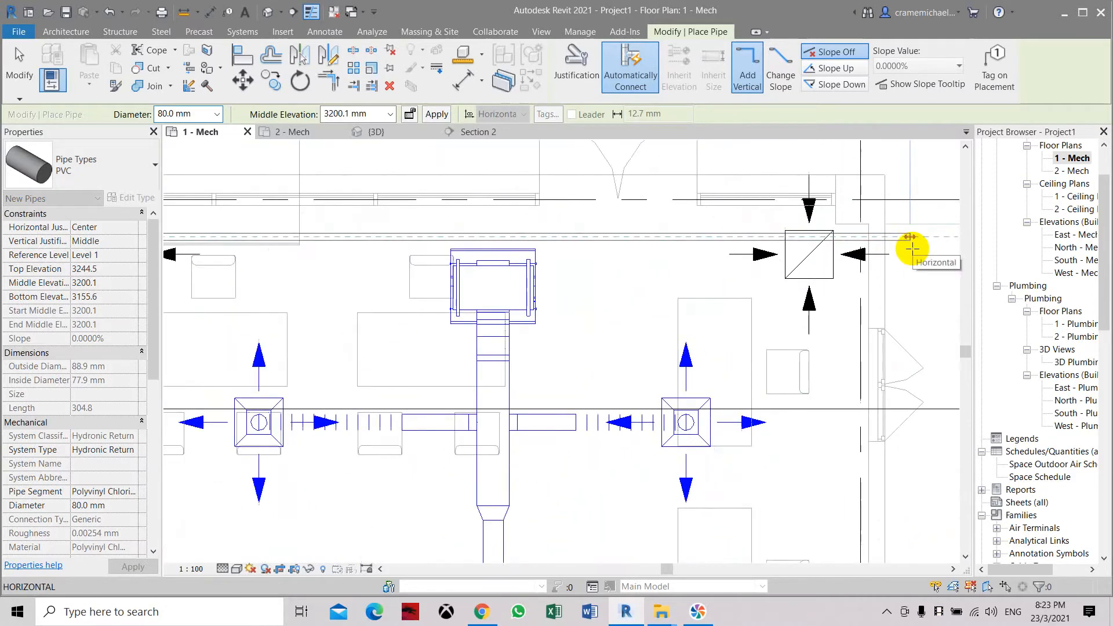
{"action": "scroll", "coordinate": [908, 245], "scroll_direction": "up", "scroll_amount": 2}
{"action": "left_click", "coordinate": [886, 234]}
Drop the pipe vertically at its outer end to a middle elevation of 100 mm.
{"action": "left_click", "coordinate": [367, 116]}
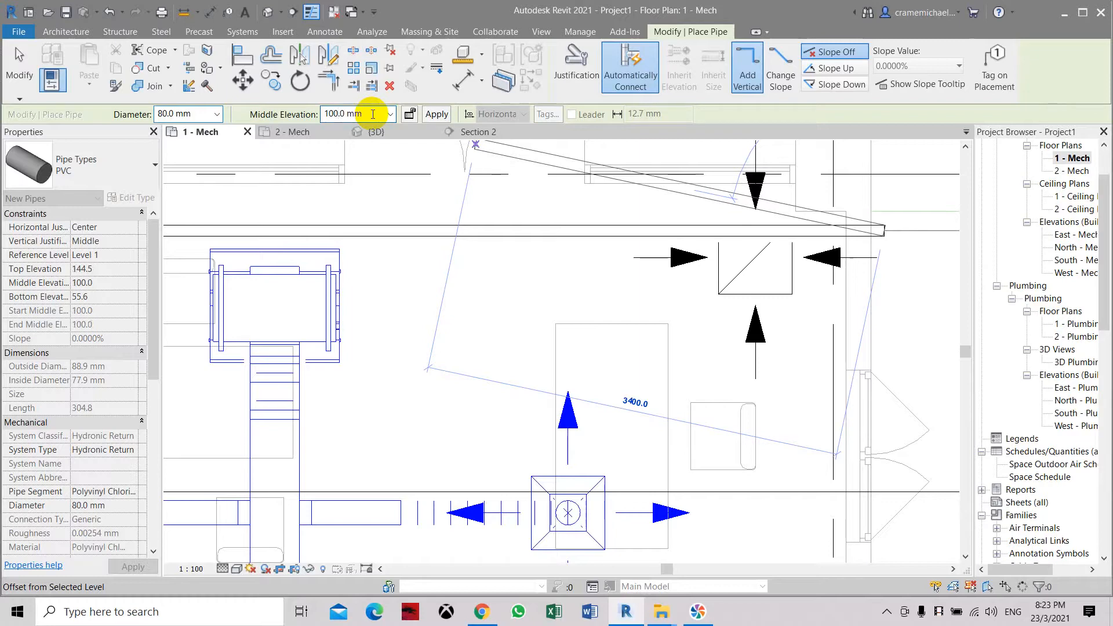
{"action": "left_click", "coordinate": [436, 114]}
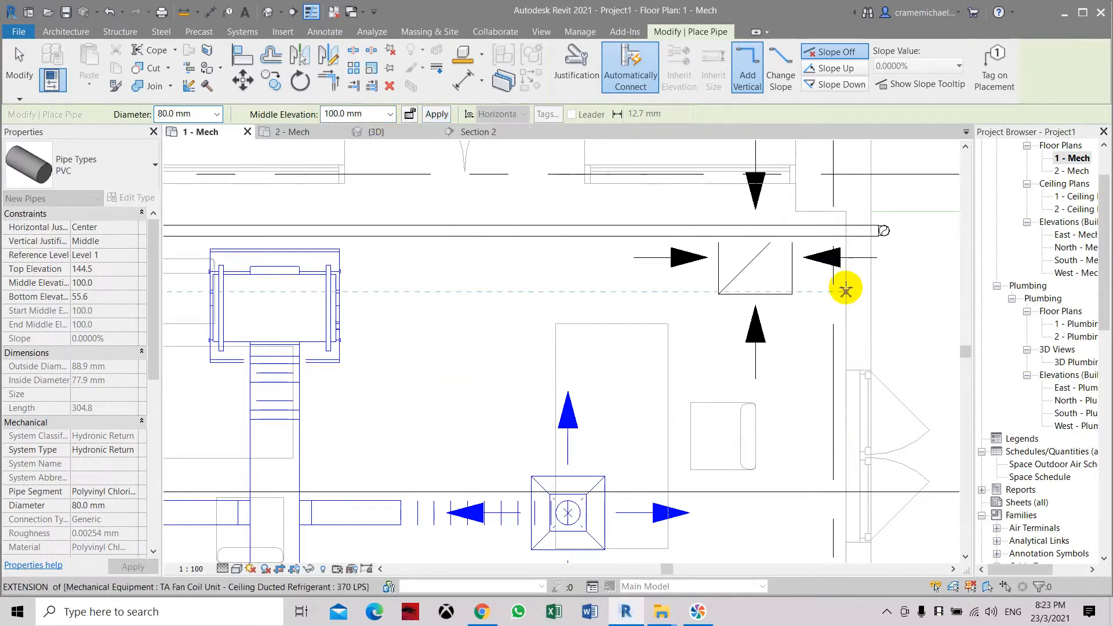
{"action": "scroll", "coordinate": [895, 241], "scroll_direction": "down", "scroll_amount": 2}
{"action": "scroll", "coordinate": [729, 273], "scroll_direction": "up", "scroll_amount": 1}
{"action": "scroll", "coordinate": [729, 272], "scroll_direction": "up", "scroll_amount": 3}
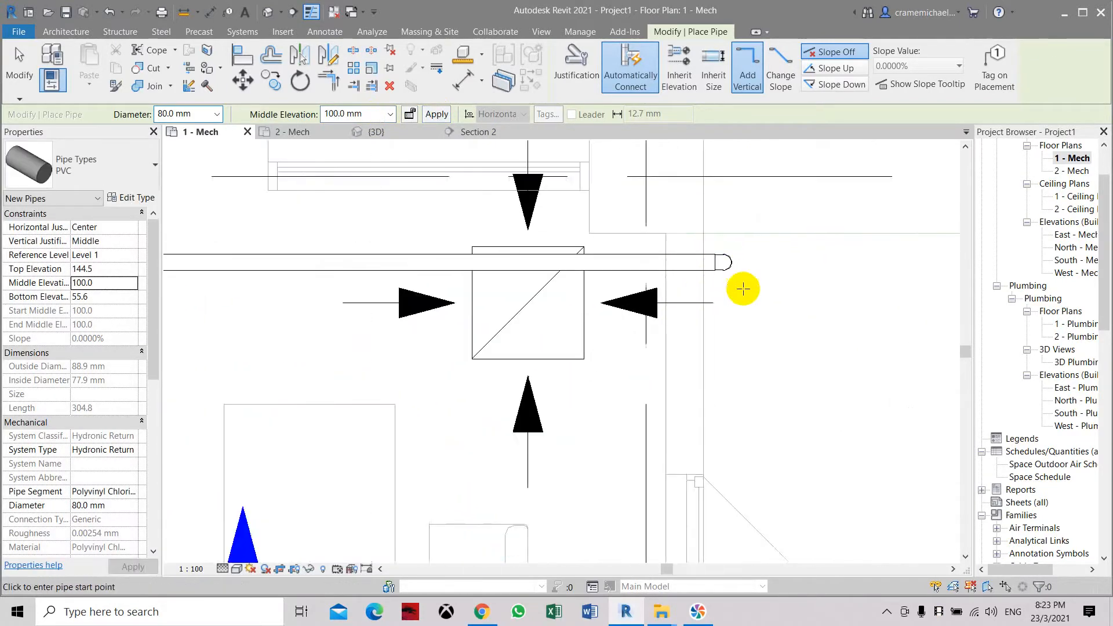
{"action": "key", "text": "Escape"}
Open the 3D view, orbit to the outside of the exterior wall with the drop pipe, and set the detail level to Fine.
{"action": "scroll", "coordinate": [609, 187], "scroll_direction": "down", "scroll_amount": 4}
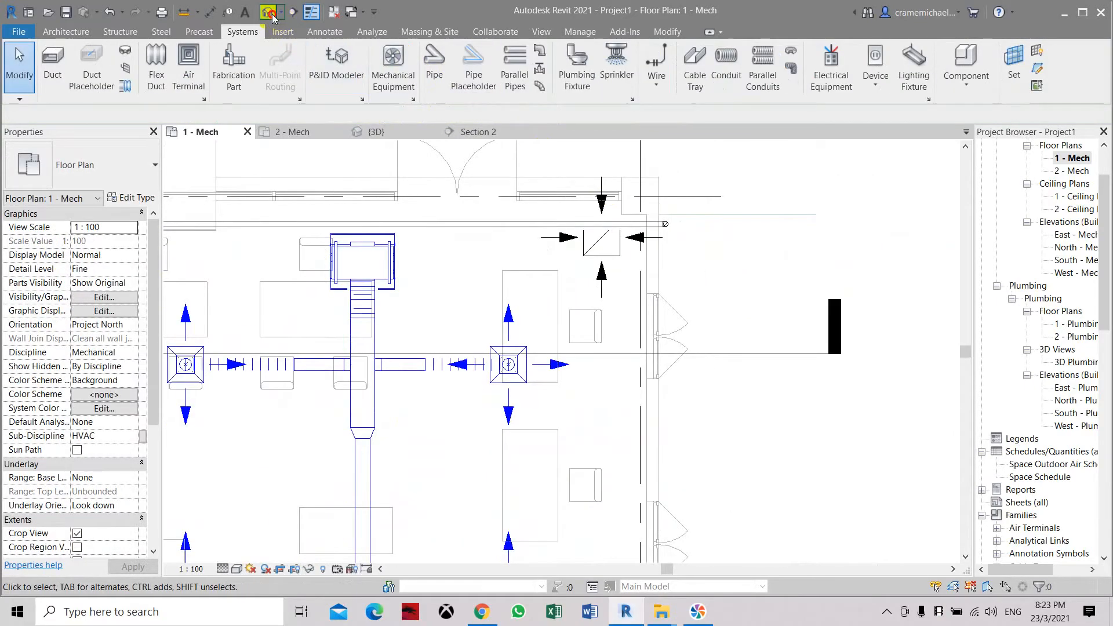
{"action": "left_click", "coordinate": [269, 12]}
{"action": "middle_click_drag", "start_coordinate": [683, 335], "coordinate": [604, 297], "text": "shift"}
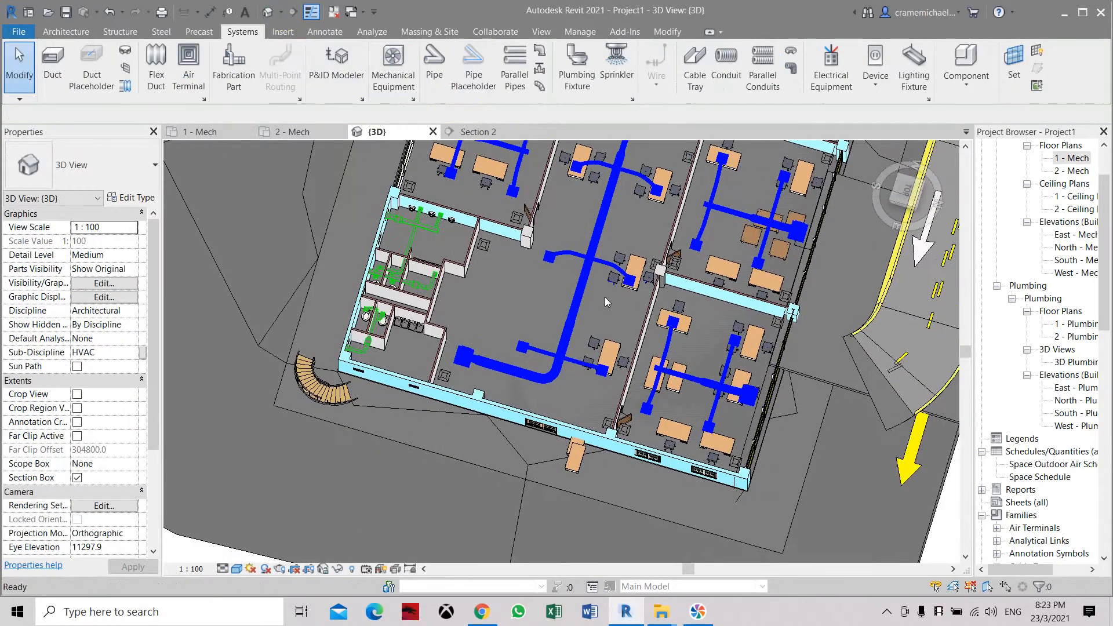
{"action": "left_click", "coordinate": [894, 206]}
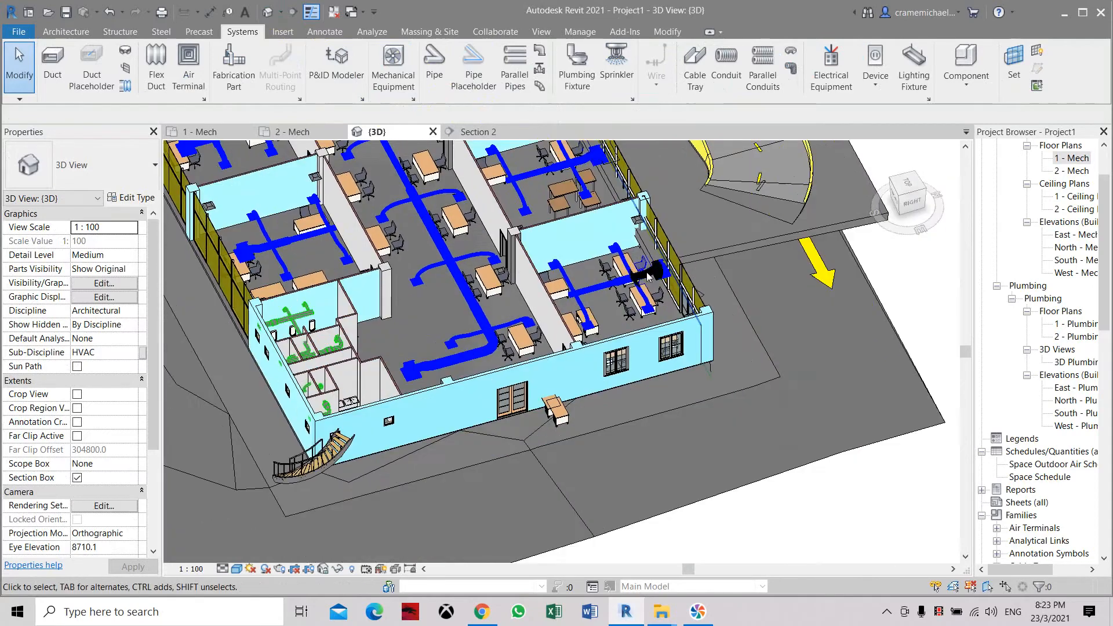
{"action": "scroll", "coordinate": [701, 359], "scroll_direction": "up", "scroll_amount": 6}
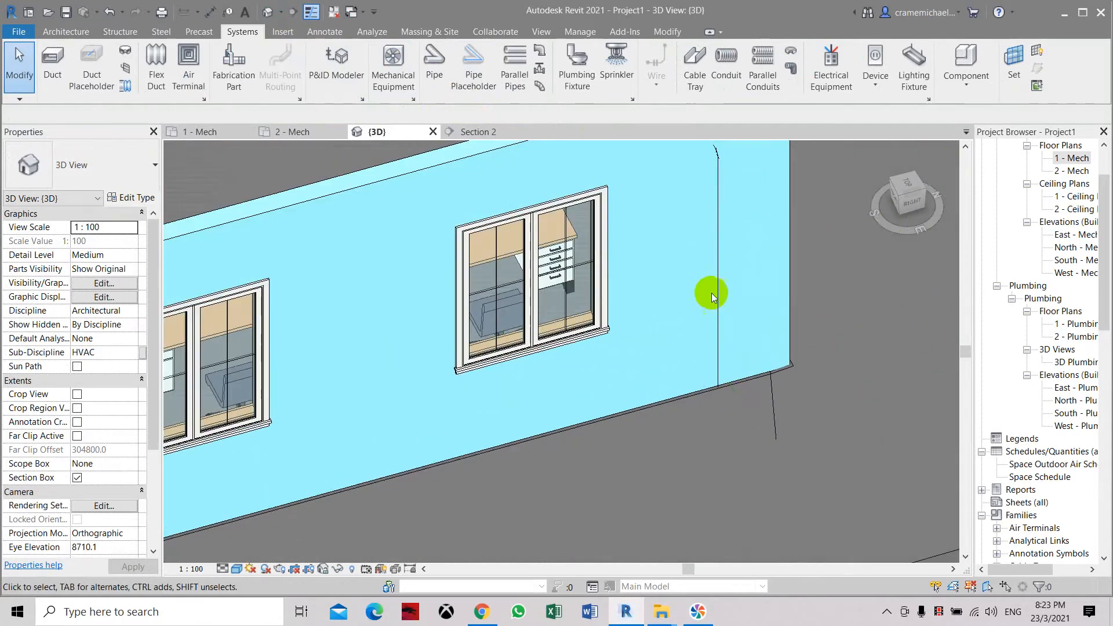
{"action": "left_click", "coordinate": [243, 572]}
{"action": "left_click", "coordinate": [229, 553]}
Cap the open end of the horizontal PVC pipe beside the farthest fan coil unit.
{"action": "scroll", "coordinate": [561, 395], "scroll_direction": "down", "scroll_amount": 5}
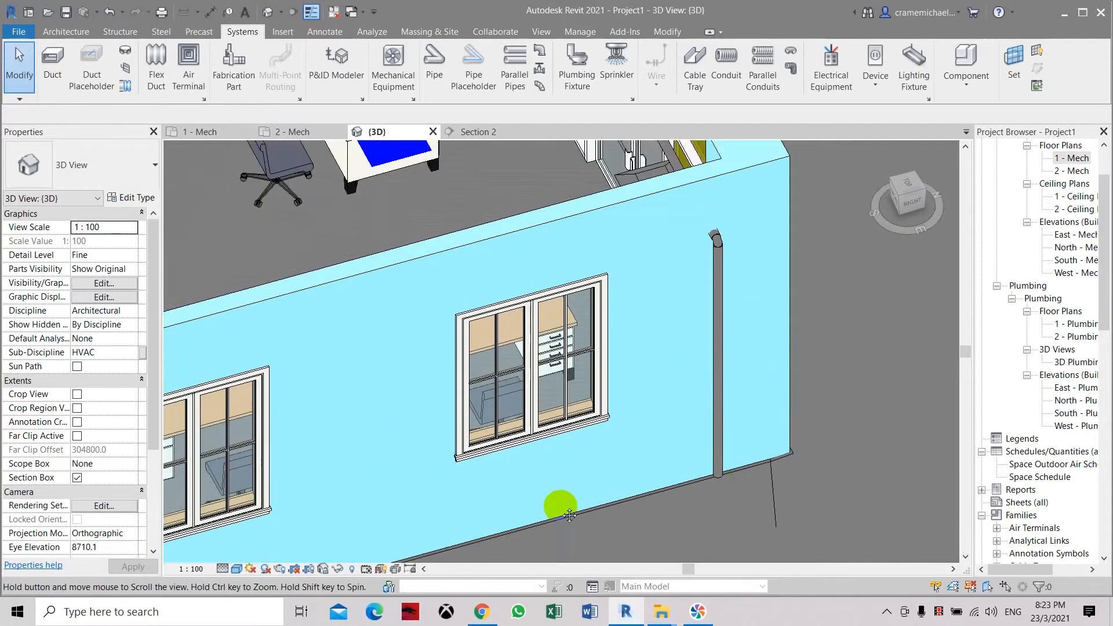
{"action": "middle_click_drag", "start_coordinate": [637, 214], "coordinate": [735, 463]}
{"action": "mouse_move", "coordinate": [629, 238]}
{"action": "middle_mouse_down"}
{"action": "mouse_move", "coordinate": [718, 473]}
{"action": "mouse_move", "coordinate": [663, 377]}
{"action": "mouse_move", "coordinate": [760, 559]}
{"action": "middle_mouse_up"}
{"action": "scroll", "coordinate": [613, 244], "scroll_direction": "up", "scroll_amount": 1}
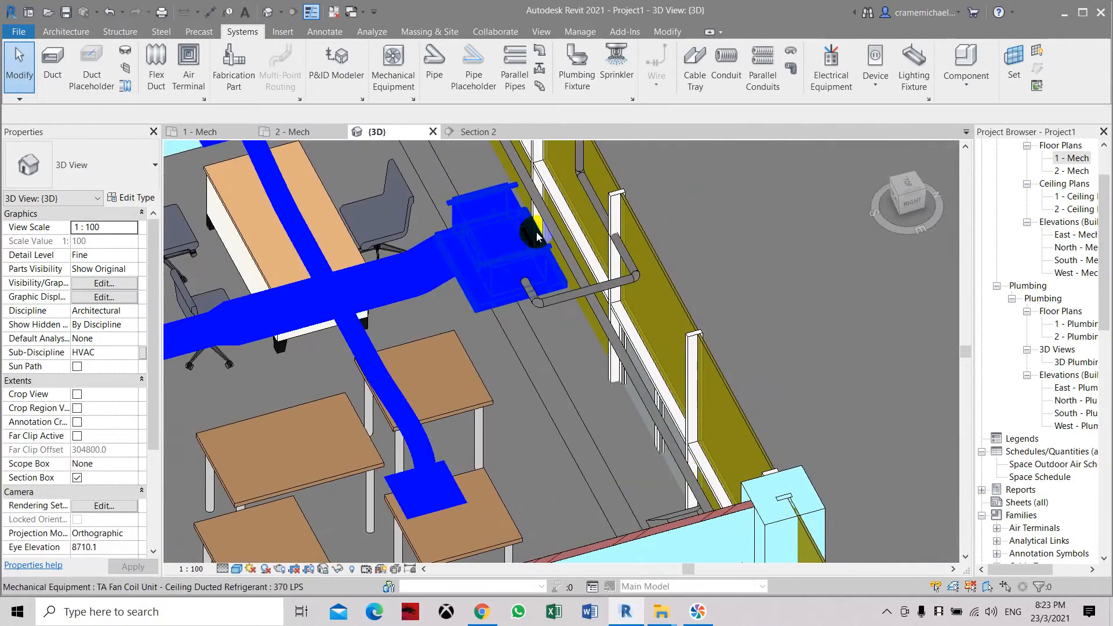
{"action": "middle_click_drag", "start_coordinate": [534, 229], "coordinate": [634, 516]}
{"action": "scroll", "coordinate": [492, 277], "scroll_direction": "down", "scroll_amount": 2}
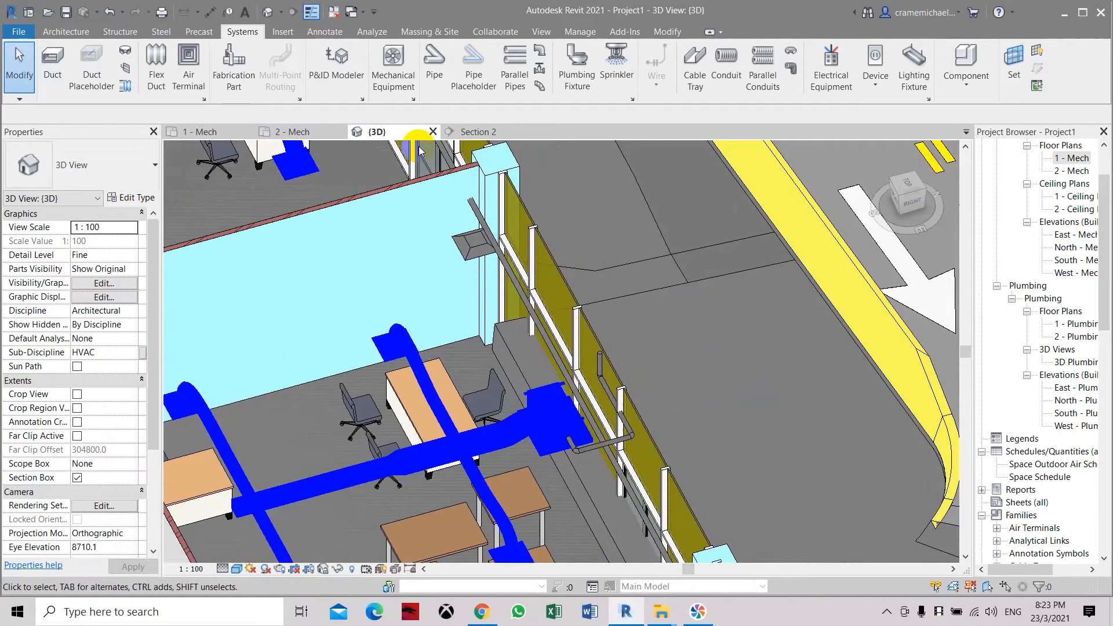
{"action": "scroll", "coordinate": [440, 185], "scroll_direction": "down", "scroll_amount": 2}
{"action": "middle_click_drag", "start_coordinate": [445, 197], "coordinate": [539, 414]}
{"action": "scroll", "coordinate": [506, 325], "scroll_direction": "up", "scroll_amount": 5}
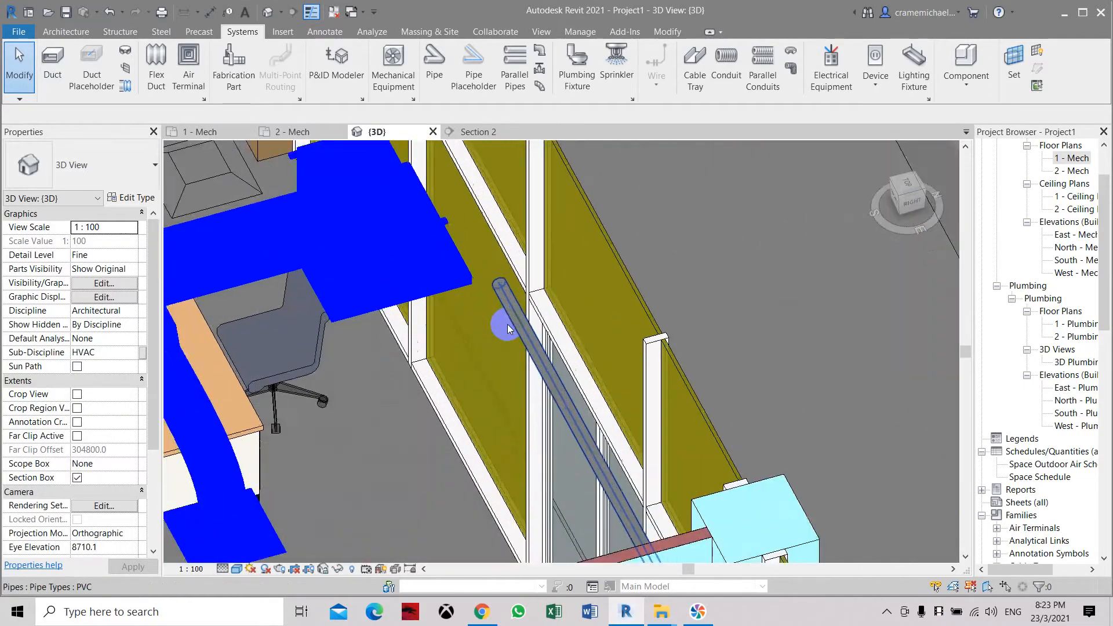
{"action": "scroll", "coordinate": [508, 329], "scroll_direction": "up", "scroll_amount": 1}
{"action": "left_click", "coordinate": [497, 276]}
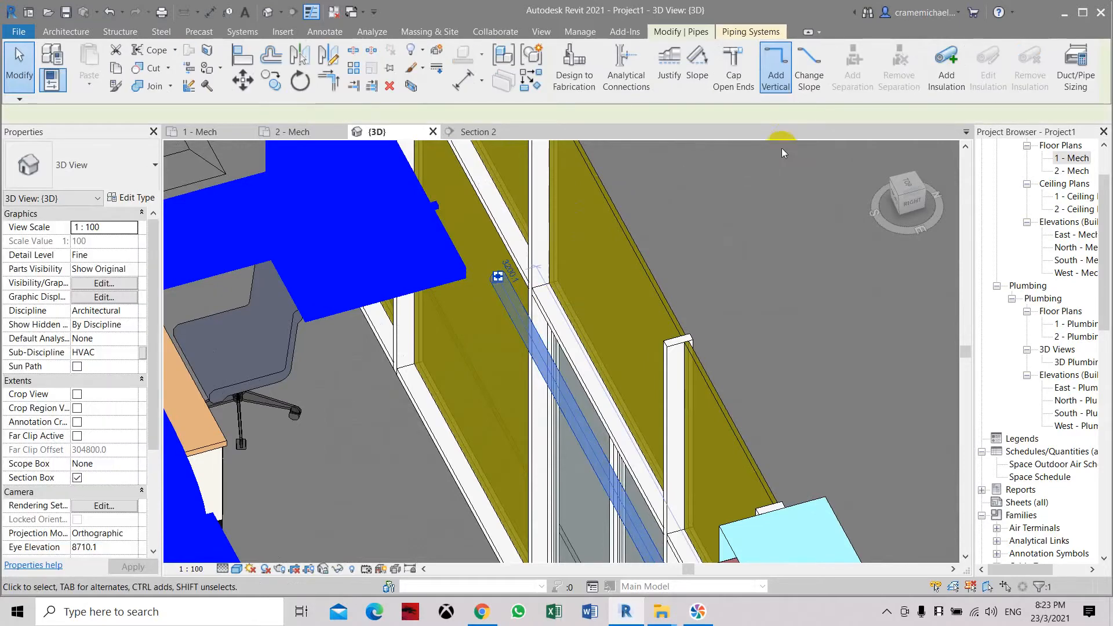
{"action": "left_click", "coordinate": [736, 74]}
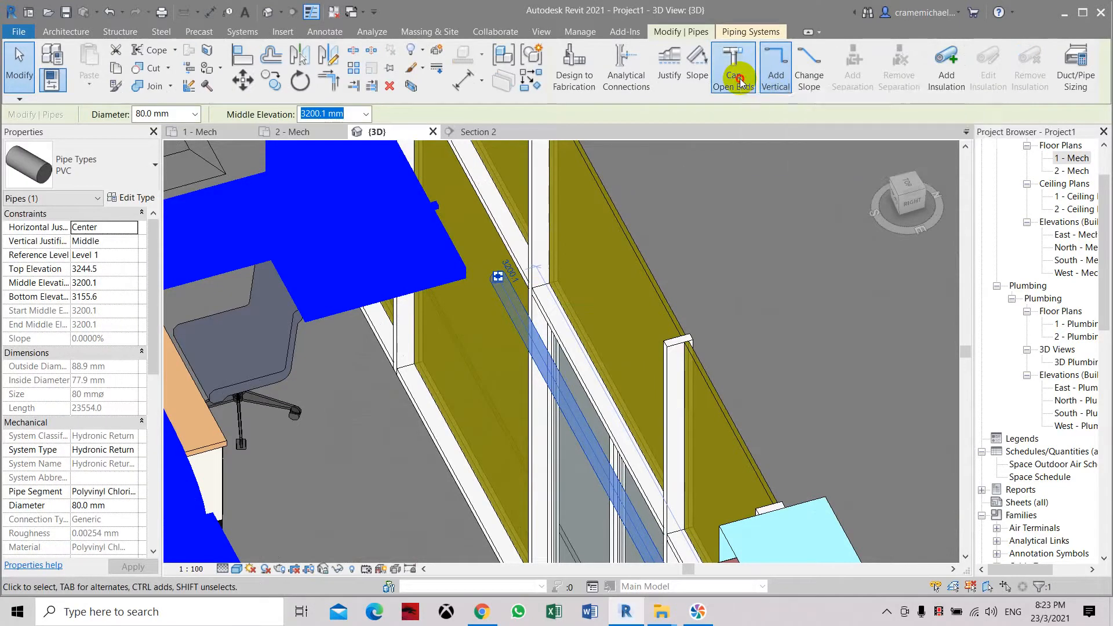
{"action": "left_click", "coordinate": [486, 286]}
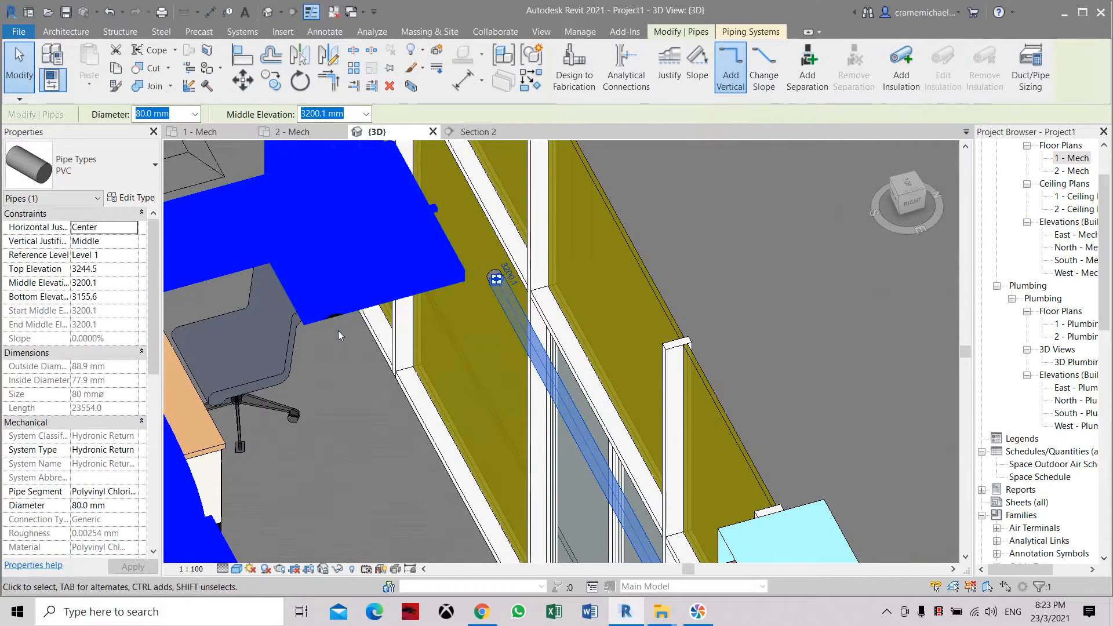
{"action": "scroll", "coordinate": [405, 207], "scroll_direction": "down", "scroll_amount": 4}
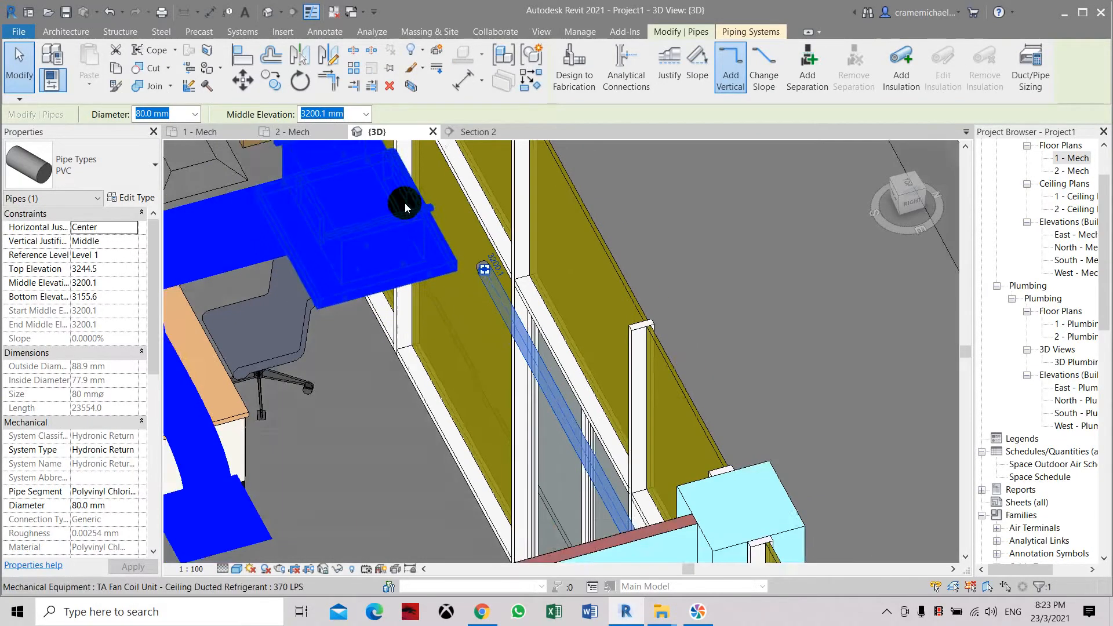
{"action": "key", "text": "Escape"}
Try to apply a 1.0000% slope to the horizontal PVC pipe in the 3D view.
{"action": "scroll", "coordinate": [522, 348], "scroll_direction": "down", "scroll_amount": 3}
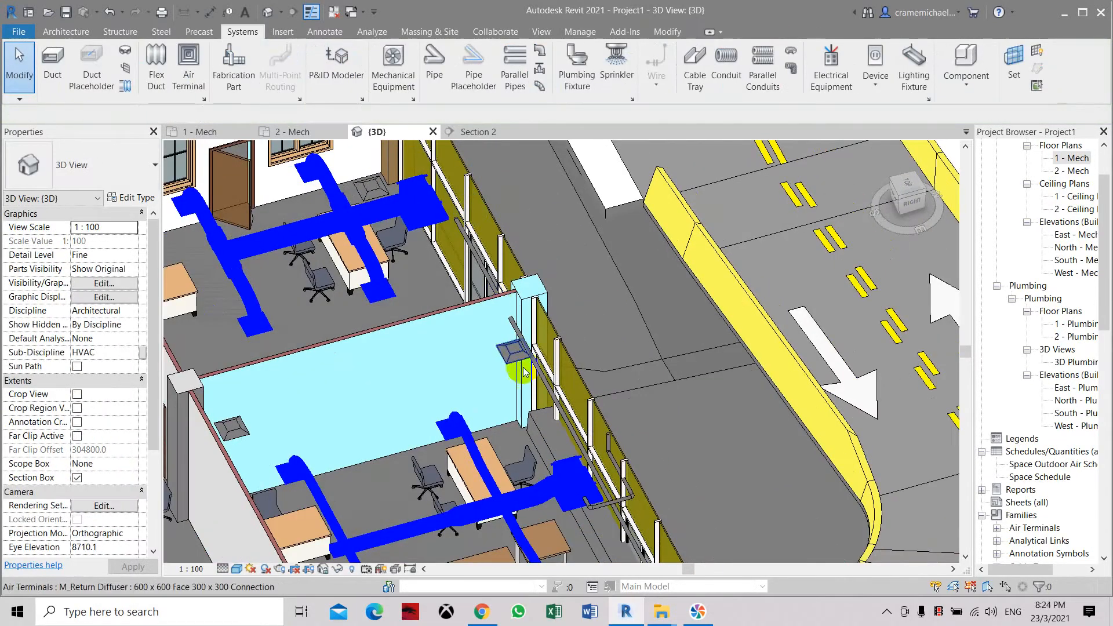
{"action": "scroll", "coordinate": [538, 377], "scroll_direction": "up", "scroll_amount": 3}
{"action": "left_click", "coordinate": [550, 389]}
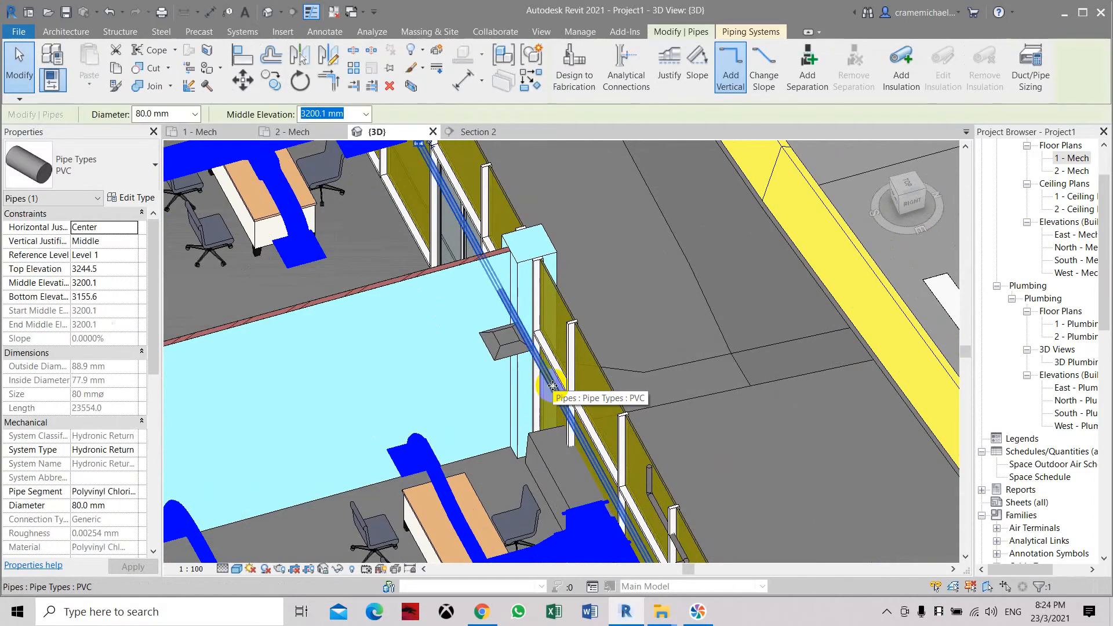
{"action": "left_click", "coordinate": [700, 68]}
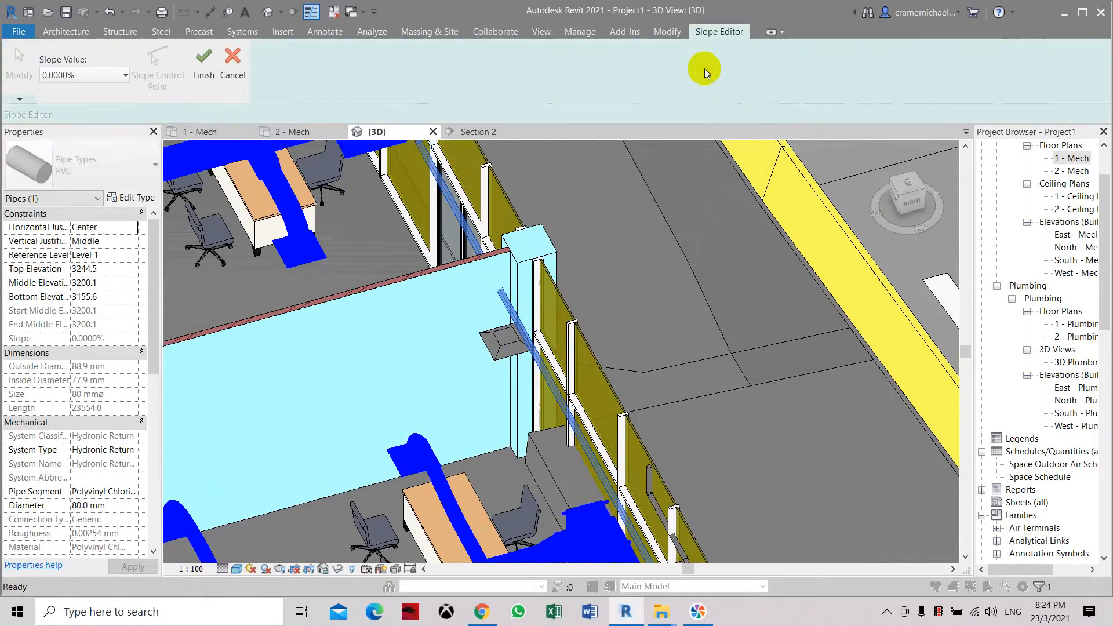
{"action": "left_click", "coordinate": [124, 73]}
{"action": "left_click", "coordinate": [101, 108]}
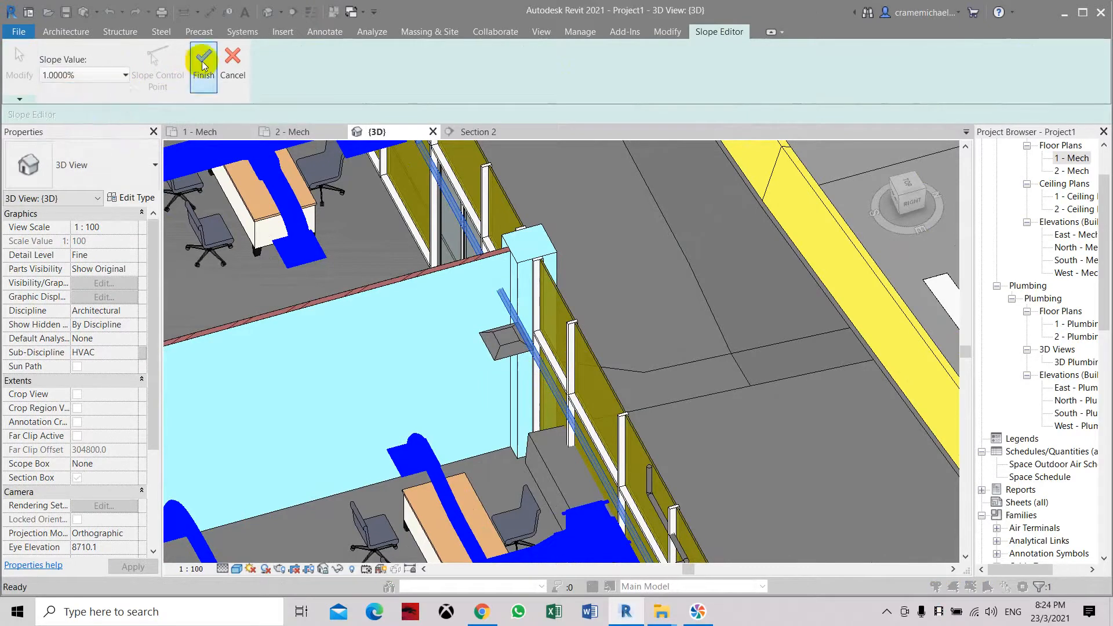
{"action": "left_click", "coordinate": [203, 65]}
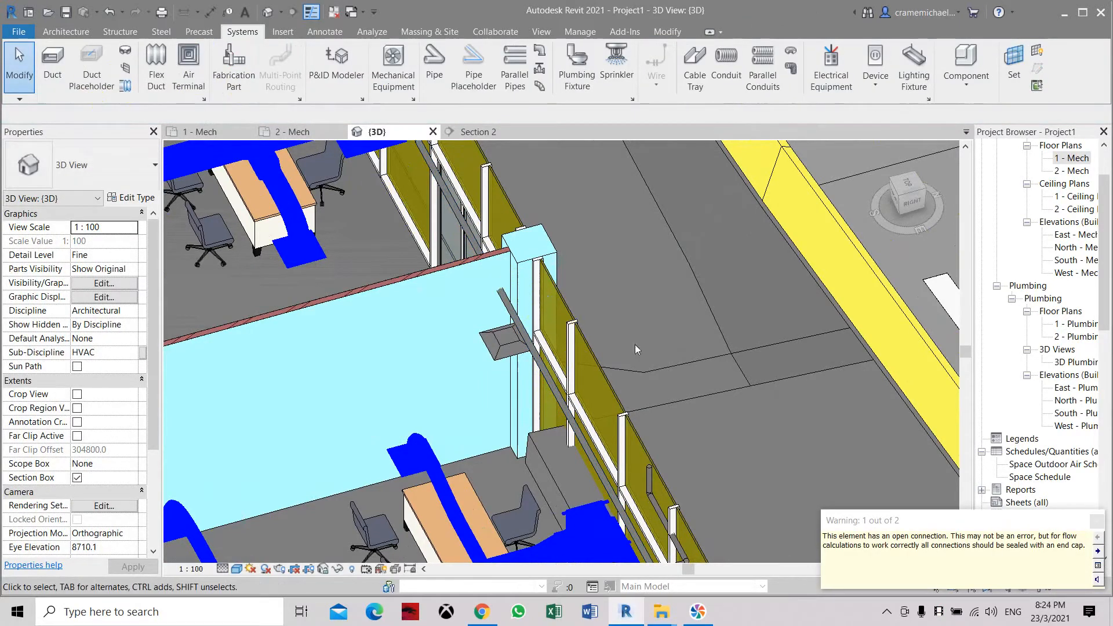
Open the 1 - Mech floor plan and examine the horizontal pipe's slope from its capped end.
{"action": "double_click", "coordinate": [1070, 159]}
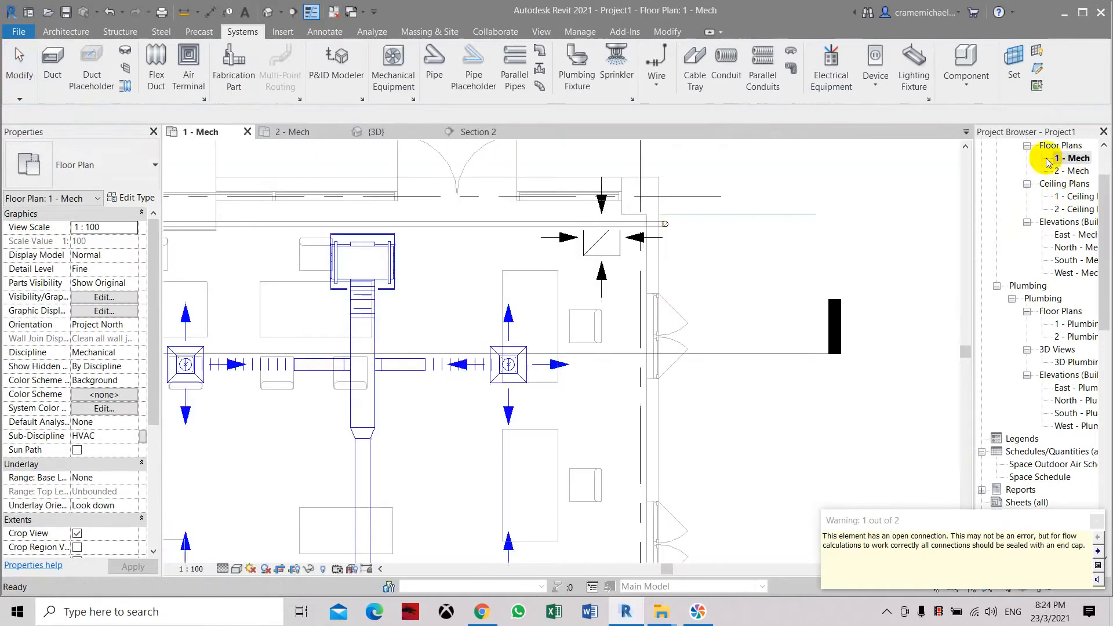
{"action": "scroll", "coordinate": [541, 291], "scroll_direction": "down", "scroll_amount": 2}
{"action": "scroll", "coordinate": [316, 293], "scroll_direction": "up", "scroll_amount": 2}
{"action": "middle_click_drag", "start_coordinate": [328, 292], "coordinate": [625, 308]}
{"action": "scroll", "coordinate": [453, 282], "scroll_direction": "up", "scroll_amount": 1}
{"action": "middle_click_drag", "start_coordinate": [350, 264], "coordinate": [638, 303]}
{"action": "scroll", "coordinate": [301, 284], "scroll_direction": "up", "scroll_amount": 1}
{"action": "middle_click_drag", "start_coordinate": [242, 289], "coordinate": [738, 288]}
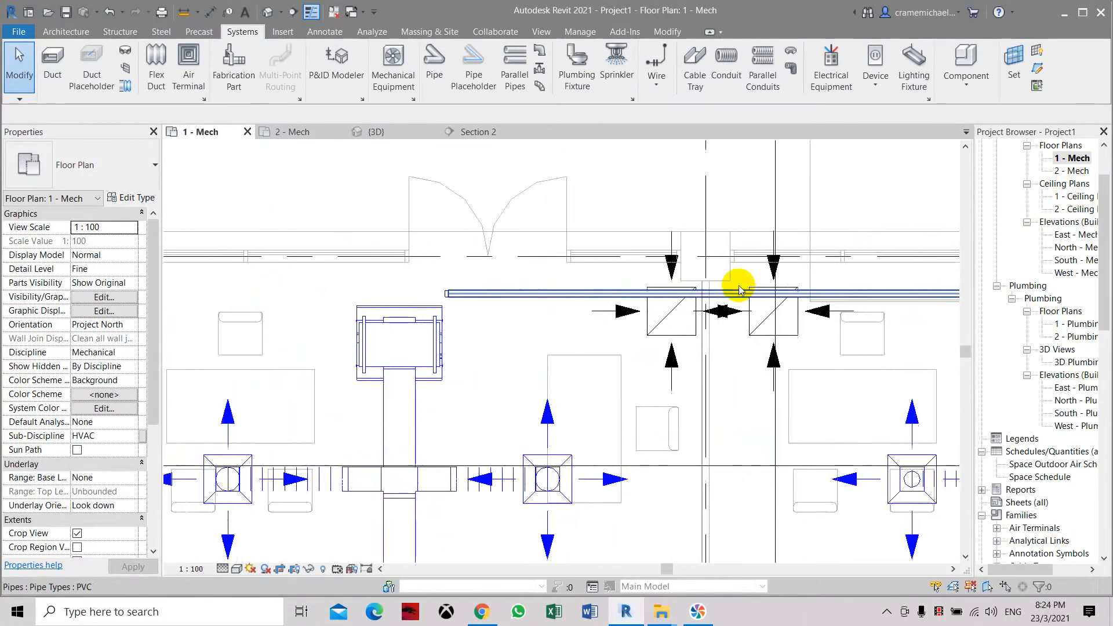
{"action": "scroll", "coordinate": [493, 298], "scroll_direction": "up", "scroll_amount": 1}
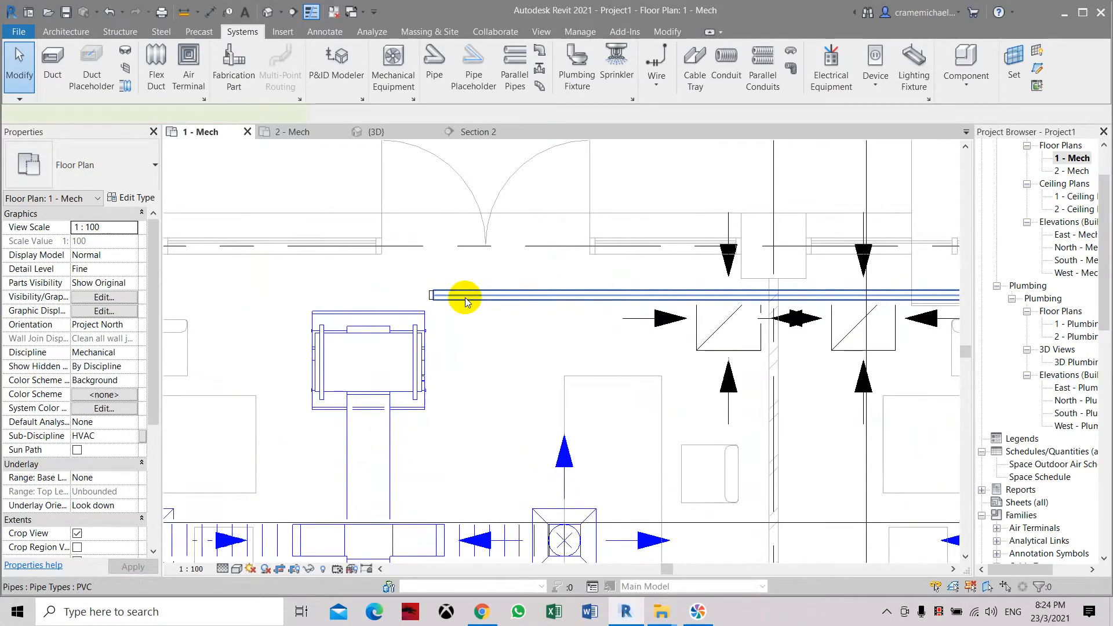
{"action": "left_click", "coordinate": [465, 298]}
Try again to slope the horizontal PVC pipe at 1.0000%, this time in the floor plan.
{"action": "scroll", "coordinate": [423, 232], "scroll_direction": "down", "scroll_amount": 4}
{"action": "middle_click_drag", "start_coordinate": [740, 305], "coordinate": [522, 311]}
{"action": "scroll", "coordinate": [708, 294], "scroll_direction": "up", "scroll_amount": 6}
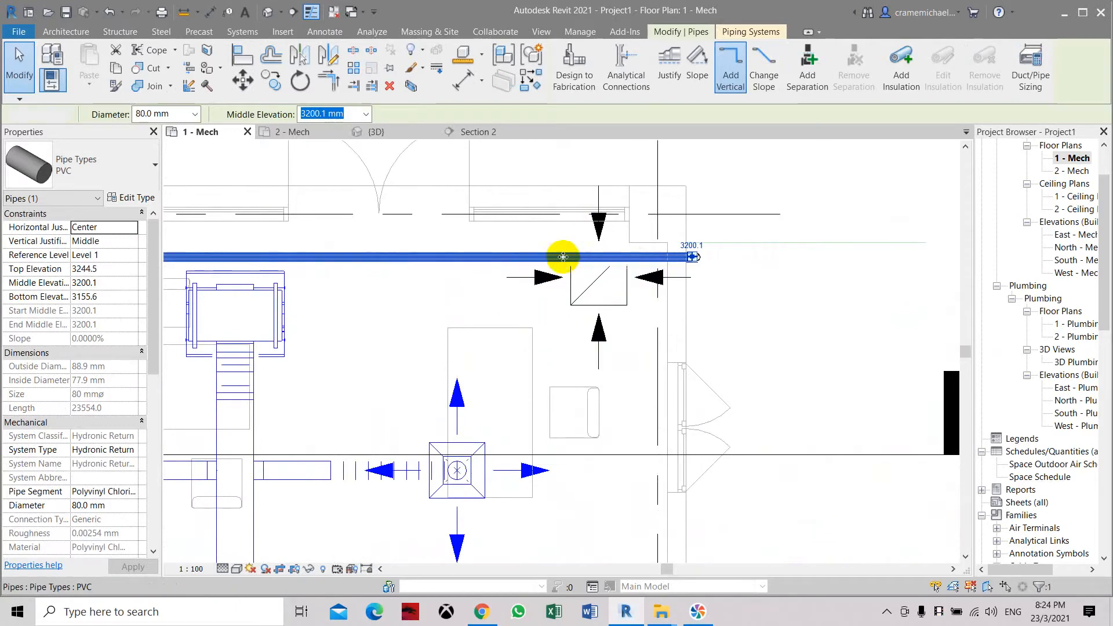
{"action": "left_click", "coordinate": [518, 265]}
{"action": "left_click", "coordinate": [519, 256]}
{"action": "key", "text": "Escape"}
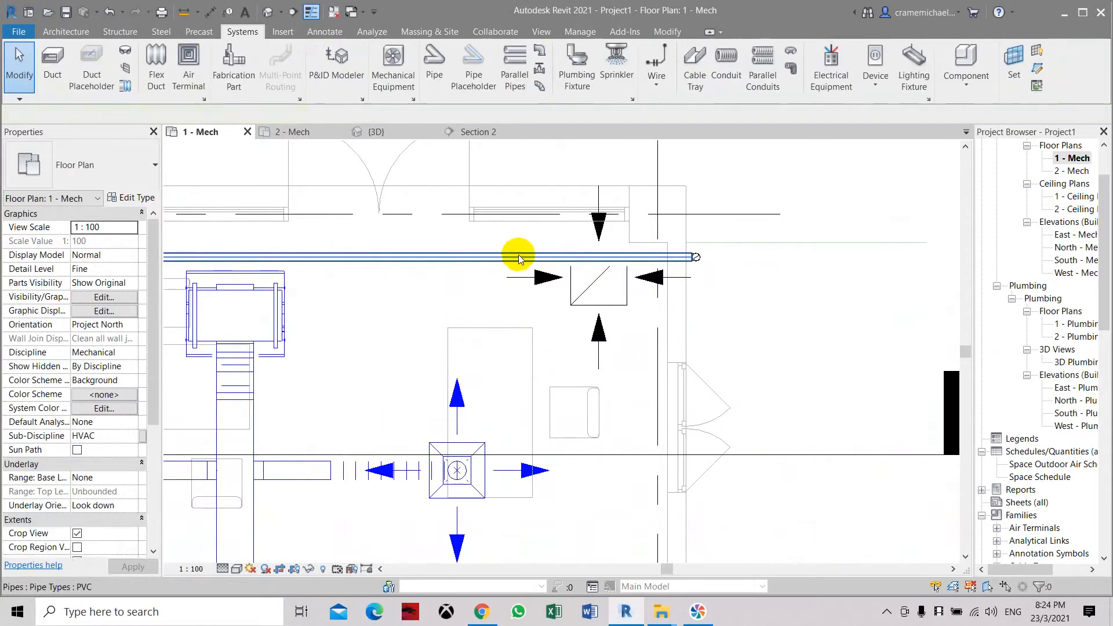
{"action": "left_click", "coordinate": [510, 261]}
{"action": "scroll", "coordinate": [513, 261], "scroll_direction": "down", "scroll_amount": 2}
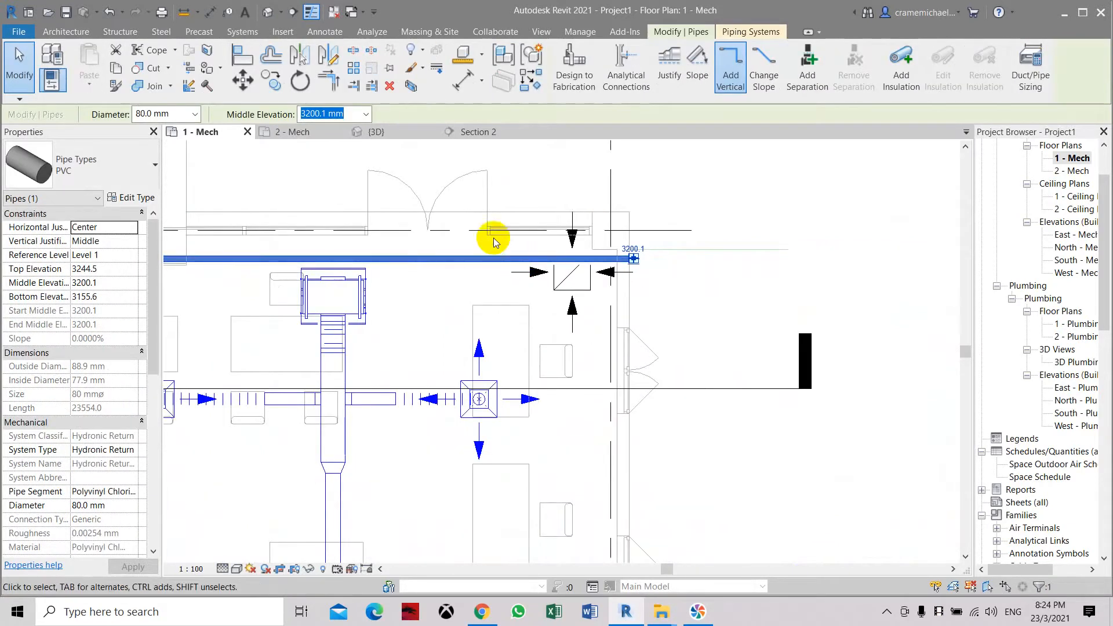
{"action": "left_click", "coordinate": [691, 76]}
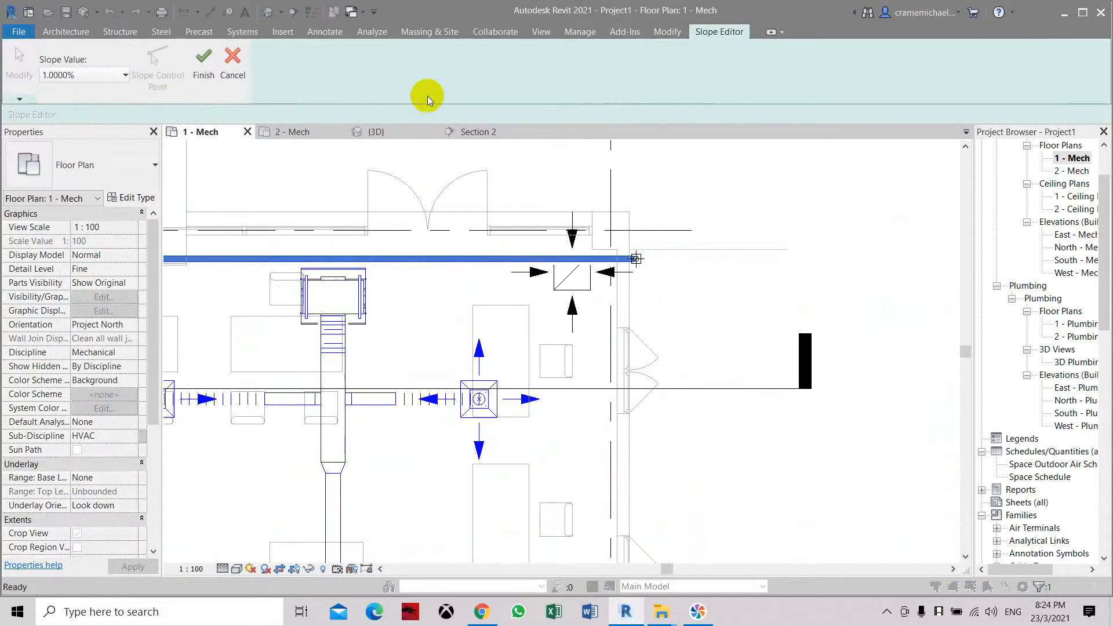
{"action": "left_click", "coordinate": [204, 63]}
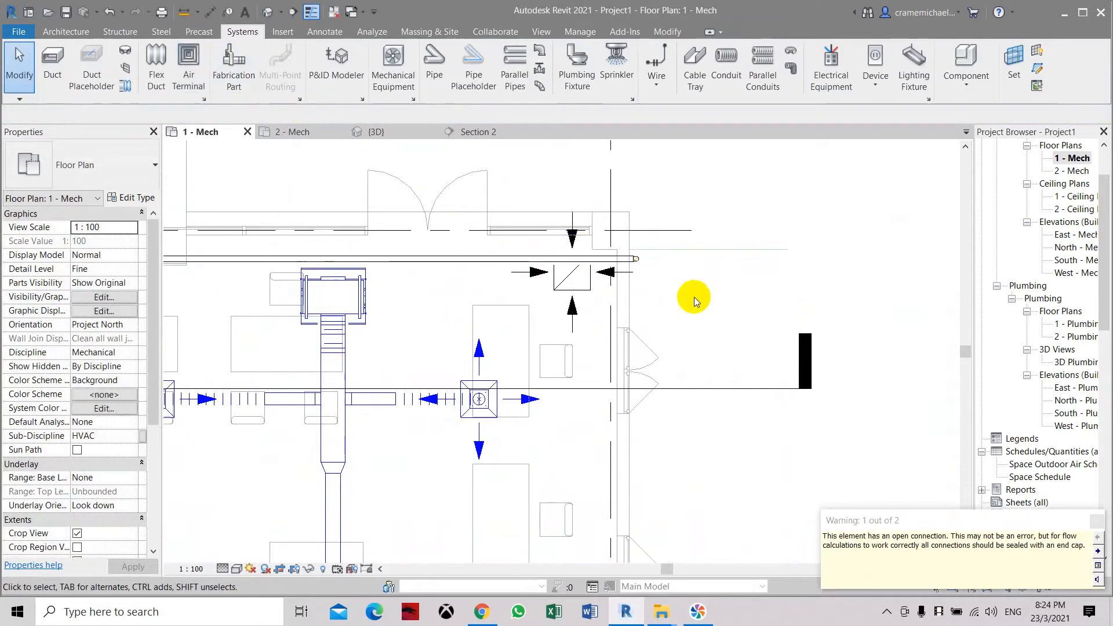
Try to delete the elbow together with the vertical drop pipe at the horizontal pipe's outer end.
{"action": "scroll", "coordinate": [664, 278], "scroll_direction": "up", "scroll_amount": 3}
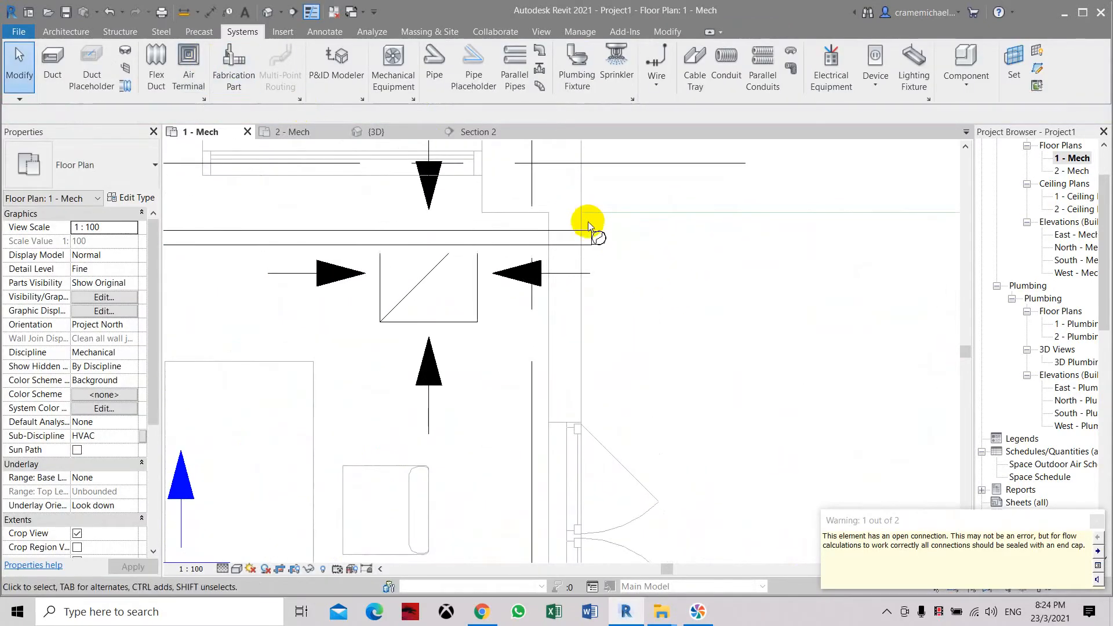
{"action": "left_click_drag", "start_coordinate": [532, 218], "coordinate": [631, 269]}
{"action": "key", "text": "Delete"}
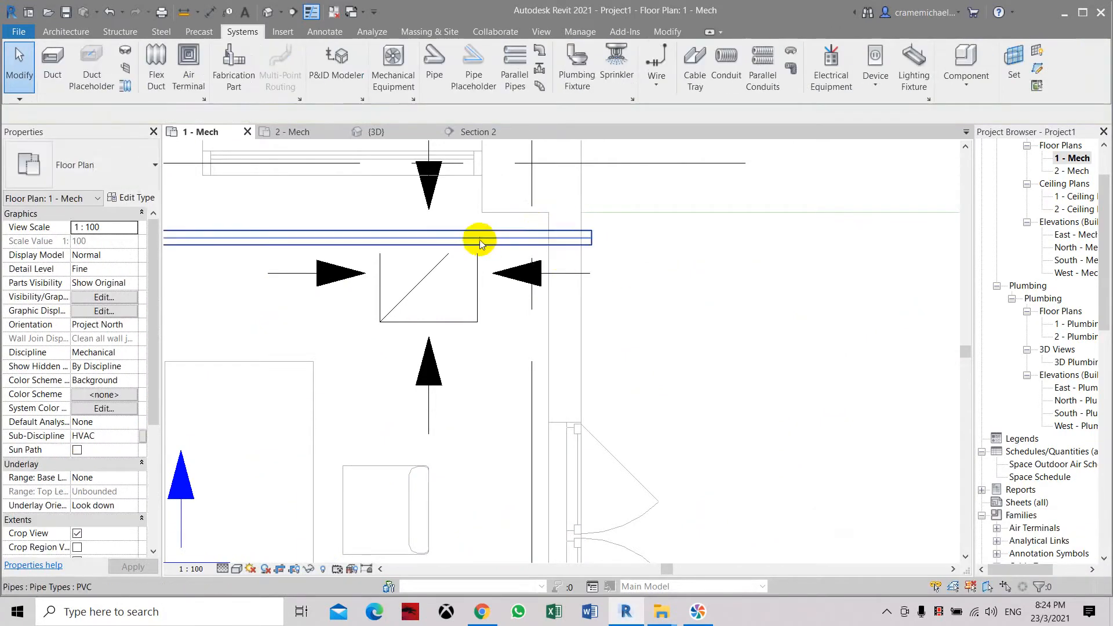
{"action": "left_click", "coordinate": [520, 236]}
{"action": "left_click", "coordinate": [607, 232]}
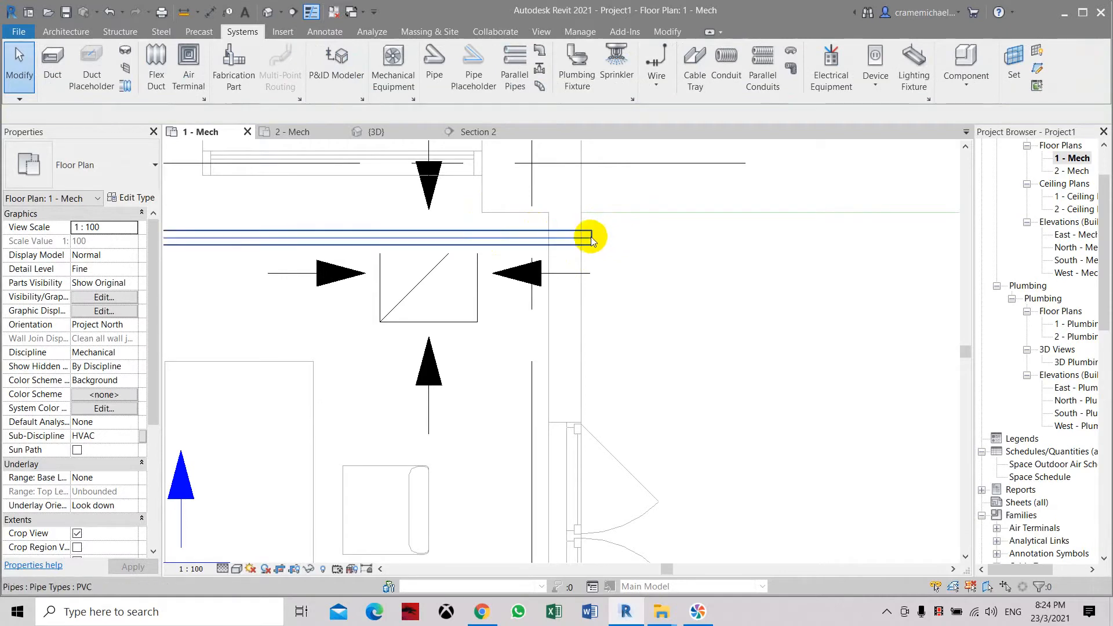
Delete only the elbow at the pipe's outer end and apply a 1.0000% slope to the disconnected horizontal pipe.
{"action": "left_click", "coordinate": [595, 238]}
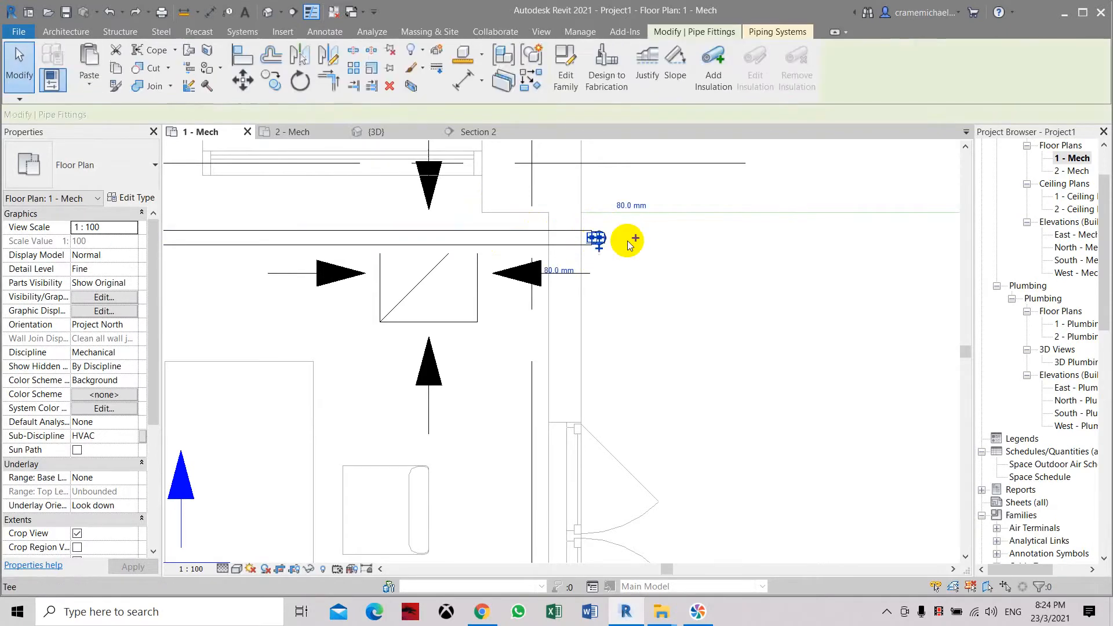
{"action": "key", "text": "Delete"}
{"action": "left_click", "coordinate": [524, 236]}
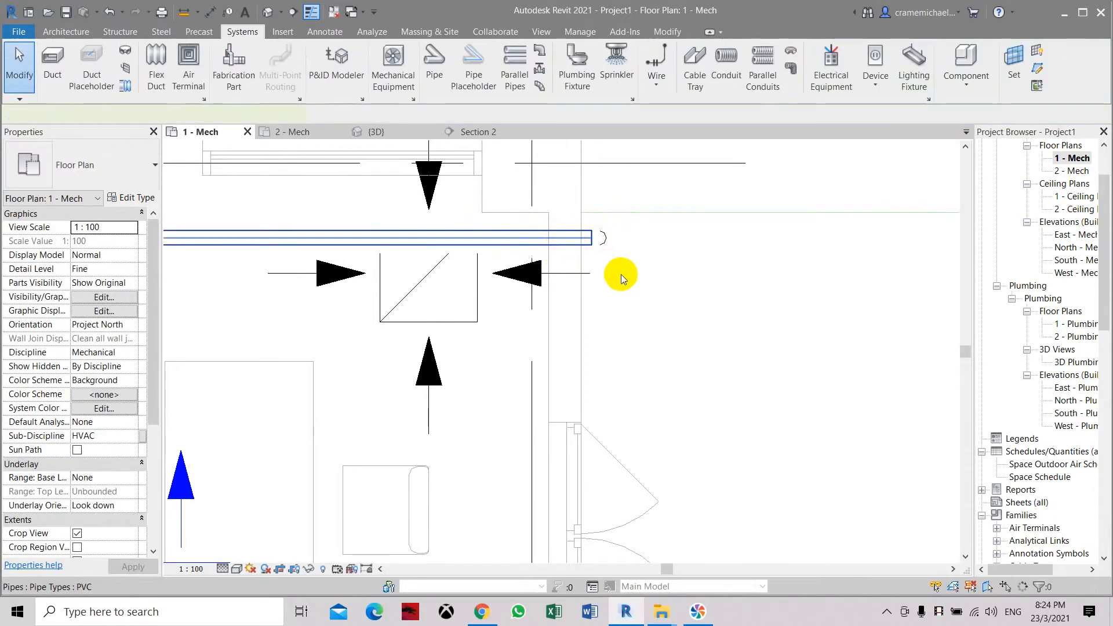
{"action": "scroll", "coordinate": [636, 281], "scroll_direction": "down", "scroll_amount": 1}
{"action": "scroll", "coordinate": [635, 281], "scroll_direction": "down", "scroll_amount": 1}
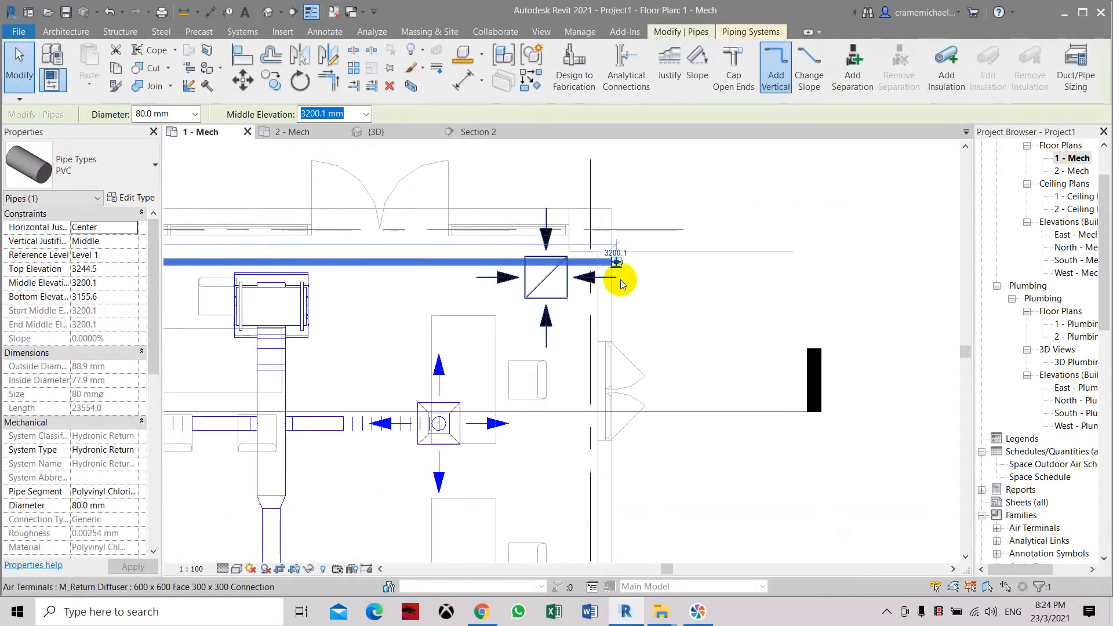
{"action": "left_click", "coordinate": [698, 63]}
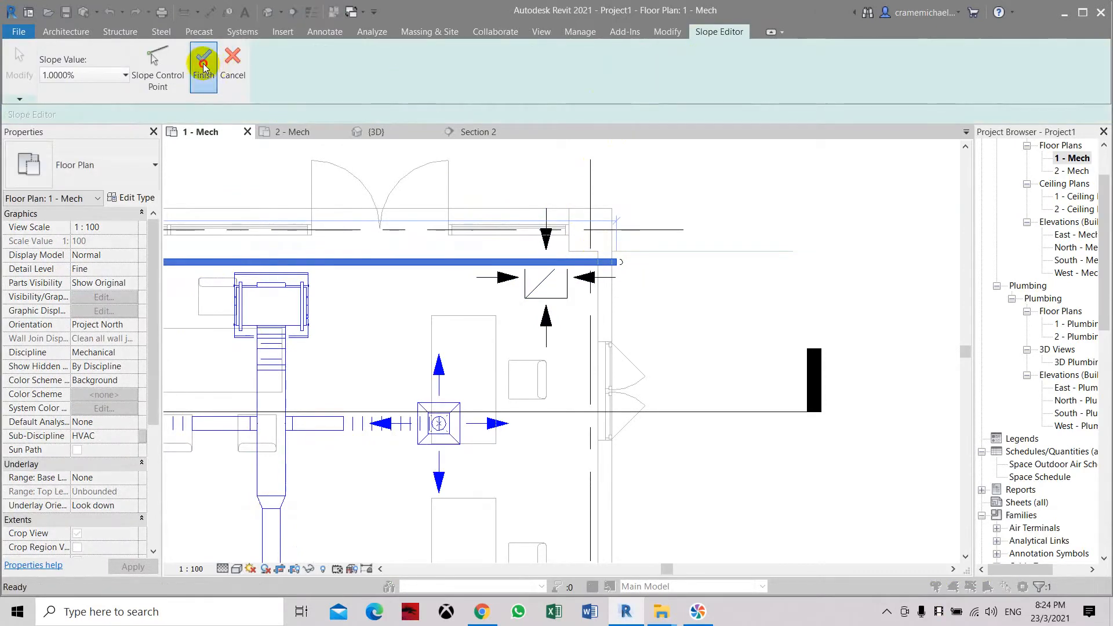
{"action": "left_click", "coordinate": [204, 64]}
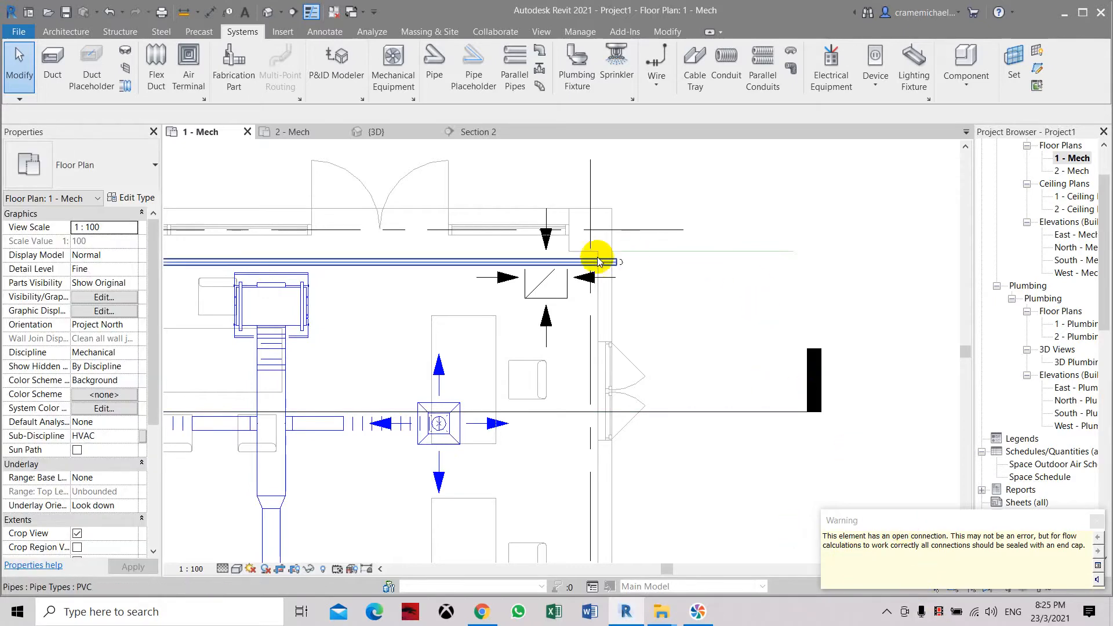
Try to change the sloped horizontal pipe's direction by toggling its slope end reference.
{"action": "left_click", "coordinate": [495, 260]}
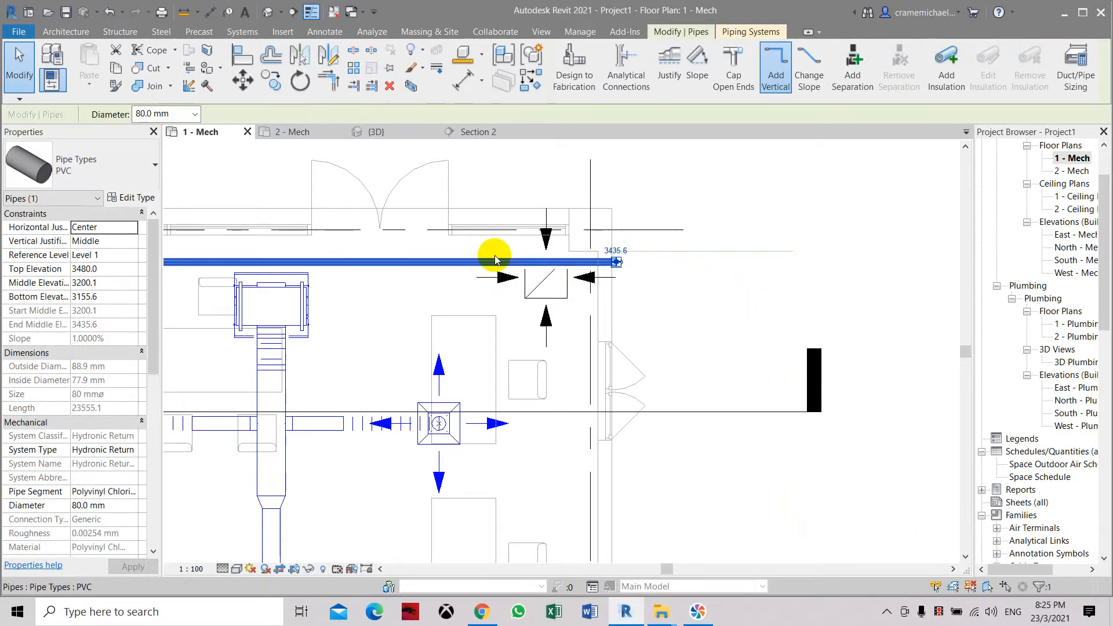
{"action": "scroll", "coordinate": [704, 299], "scroll_direction": "down", "scroll_amount": 2}
{"action": "middle_click_drag", "start_coordinate": [341, 303], "coordinate": [620, 314]}
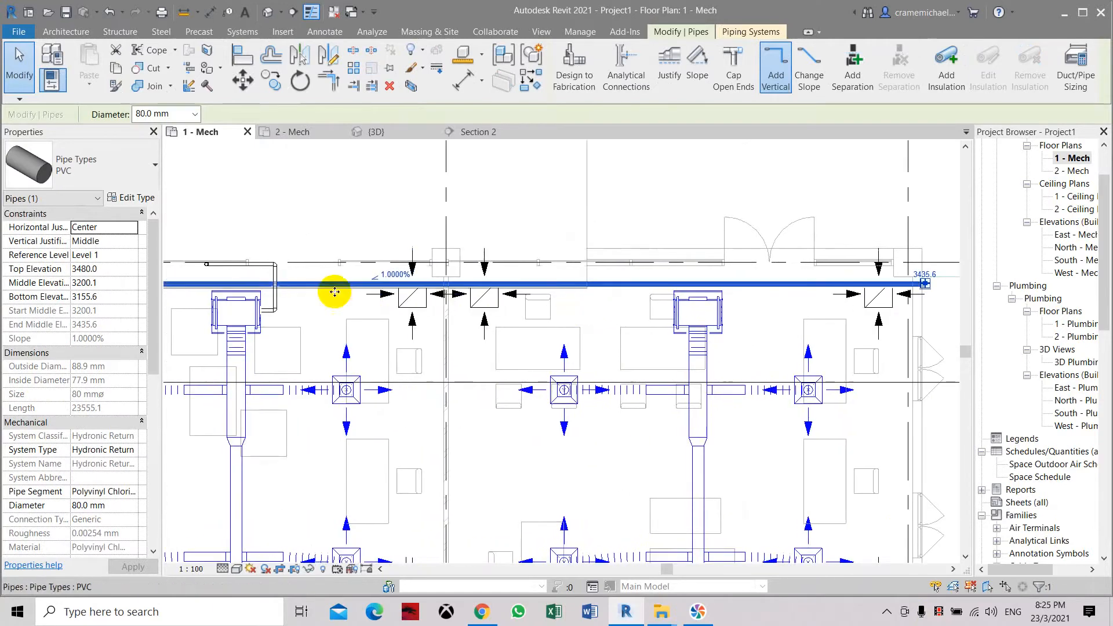
{"action": "middle_click_drag", "start_coordinate": [330, 291], "coordinate": [577, 323]}
{"action": "scroll", "coordinate": [664, 321], "scroll_direction": "up", "scroll_amount": 3}
{"action": "left_click", "coordinate": [618, 310]}
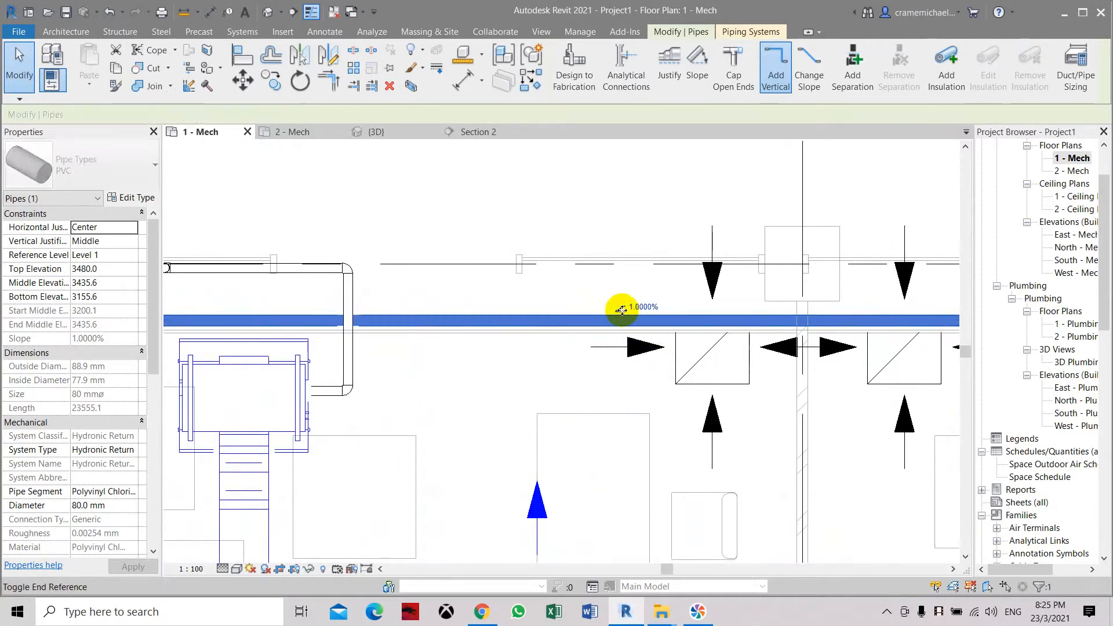
{"action": "key", "text": "Escape"}
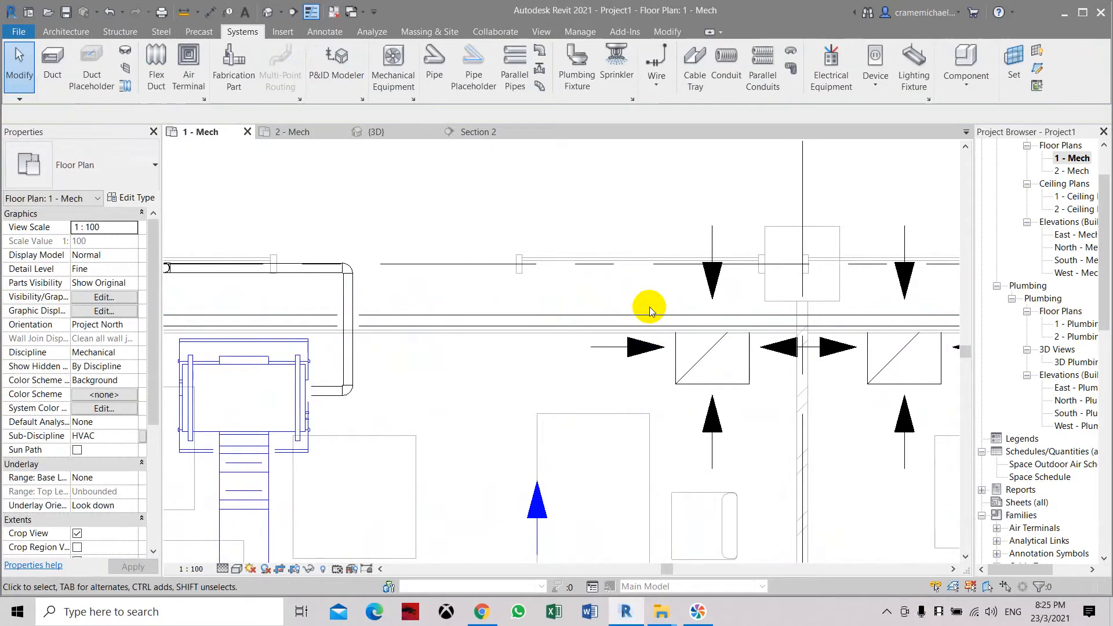
Reverse the horizontal PVC pipe's fall by setting its slope to -1%.
{"action": "scroll", "coordinate": [647, 308], "scroll_direction": "down", "scroll_amount": 2}
{"action": "left_click", "coordinate": [633, 317]}
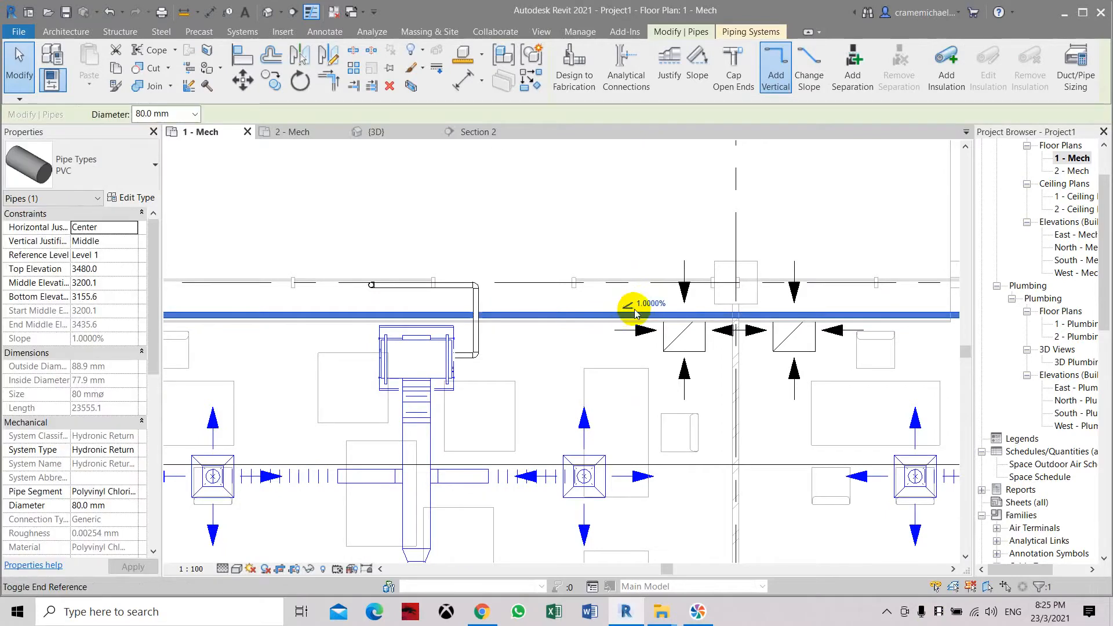
{"action": "left_click", "coordinate": [654, 317]}
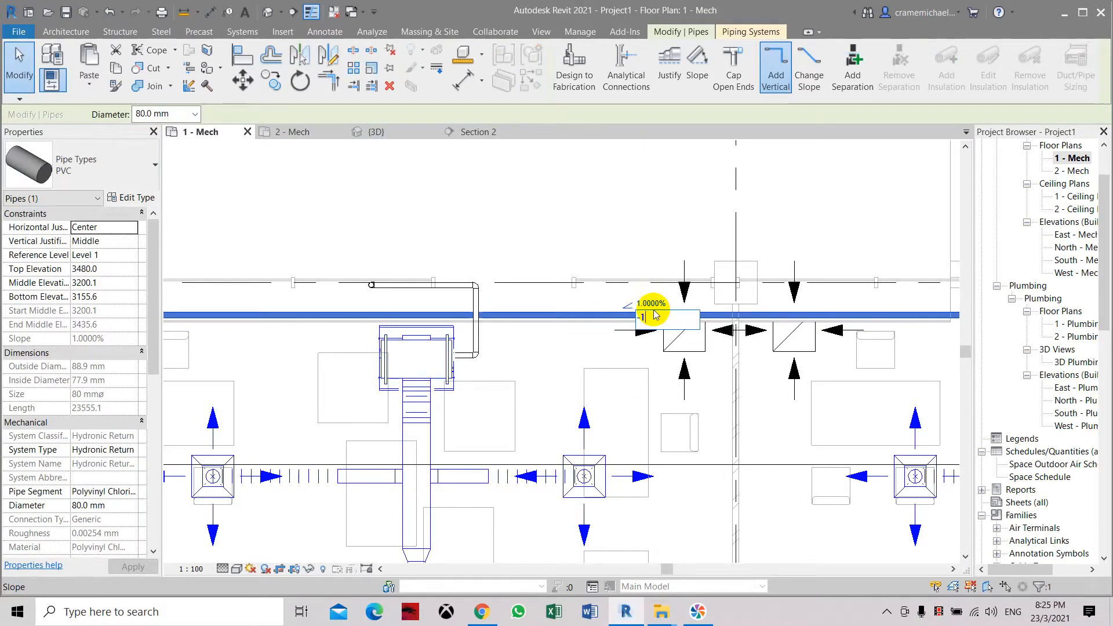
{"action": "type", "text": "-1"}
{"action": "key", "text": "Return"}
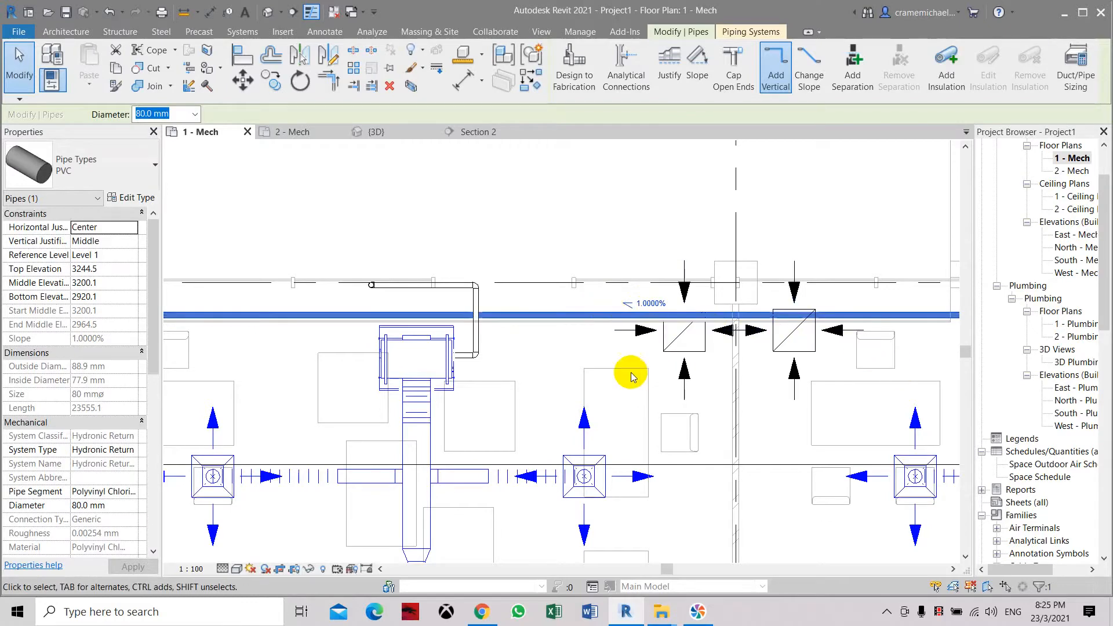
Set the middle elevation of the horizontal pipe's capped inner end to 3250 mm.
{"action": "scroll", "coordinate": [631, 376], "scroll_direction": "down", "scroll_amount": 3}
{"action": "middle_click_drag", "start_coordinate": [815, 377], "coordinate": [355, 381]}
{"action": "scroll", "coordinate": [635, 365], "scroll_direction": "up", "scroll_amount": 5}
{"action": "scroll", "coordinate": [517, 349], "scroll_direction": "up", "scroll_amount": 1}
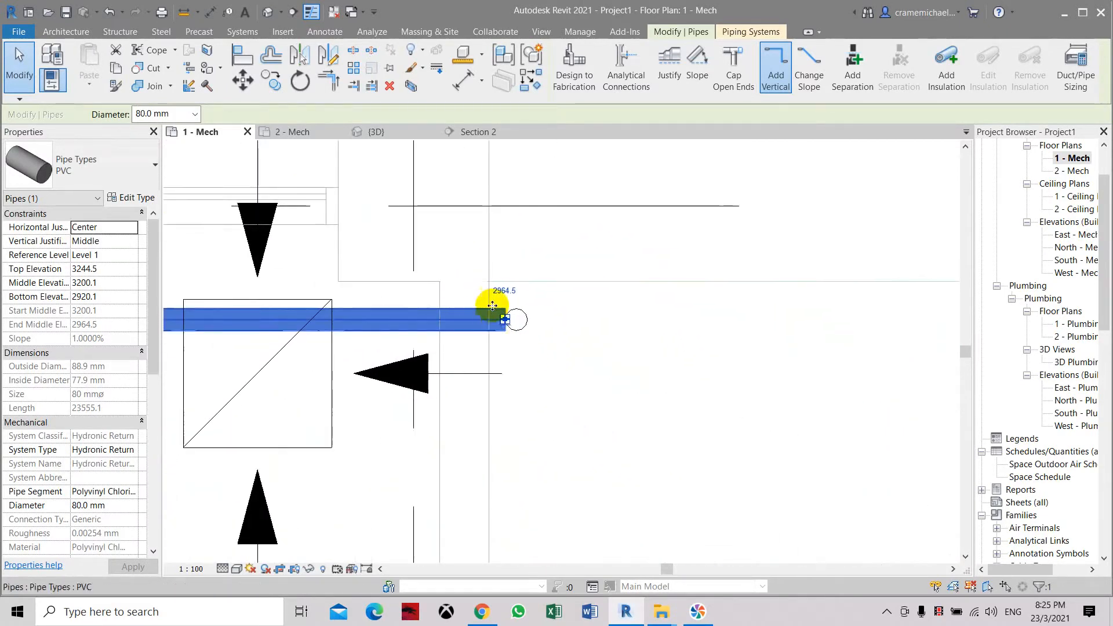
{"action": "scroll", "coordinate": [571, 343], "scroll_direction": "down", "scroll_amount": 4}
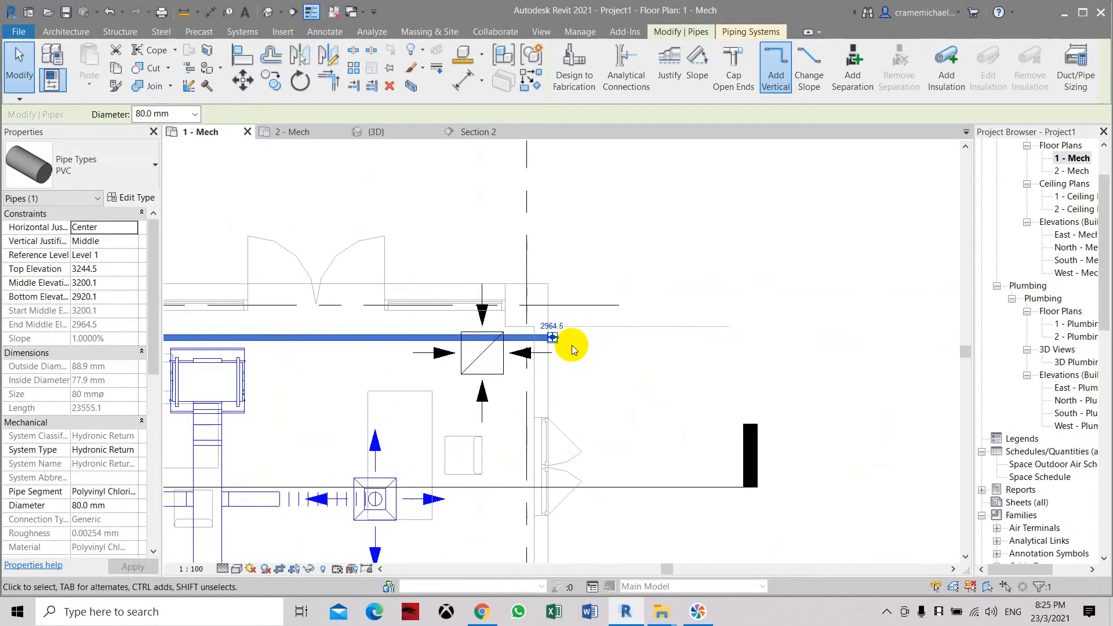
{"action": "middle_click_drag", "start_coordinate": [288, 363], "coordinate": [694, 372]}
{"action": "middle_click_drag", "start_coordinate": [315, 360], "coordinate": [562, 379]}
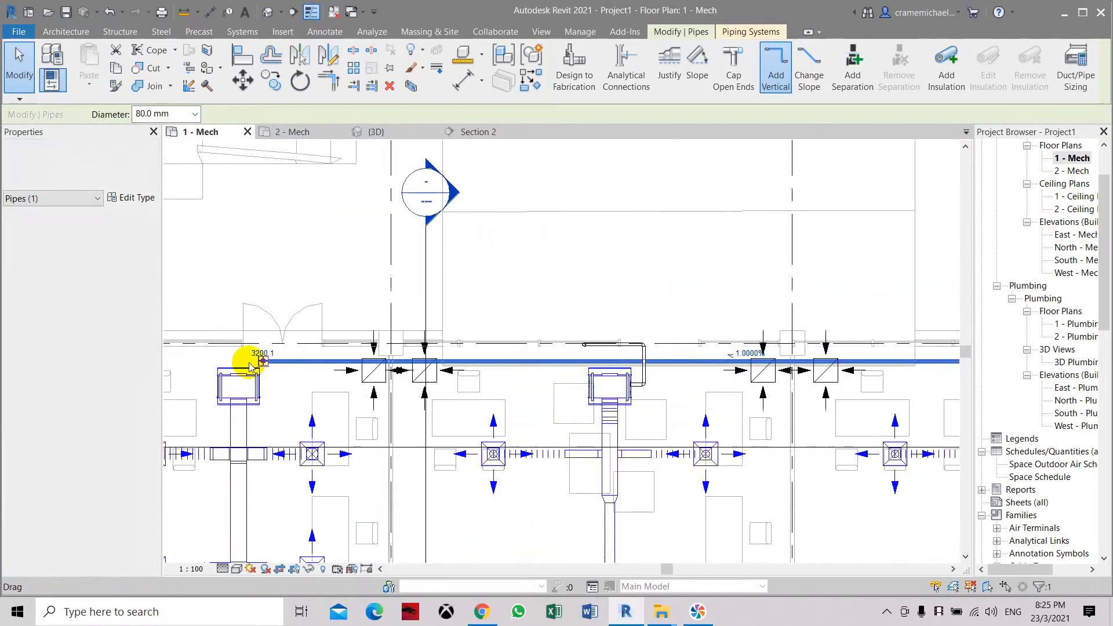
{"action": "scroll", "coordinate": [251, 361], "scroll_direction": "up", "scroll_amount": 3}
{"action": "left_click", "coordinate": [278, 355]}
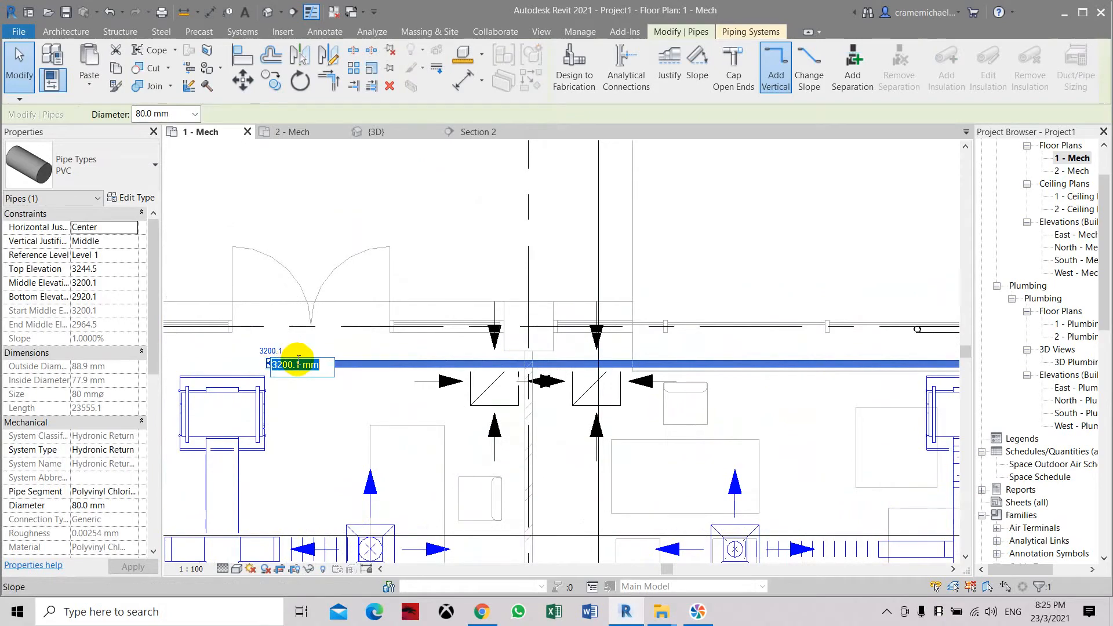
{"action": "type", "text": "3250"}
{"action": "key", "text": "Return"}
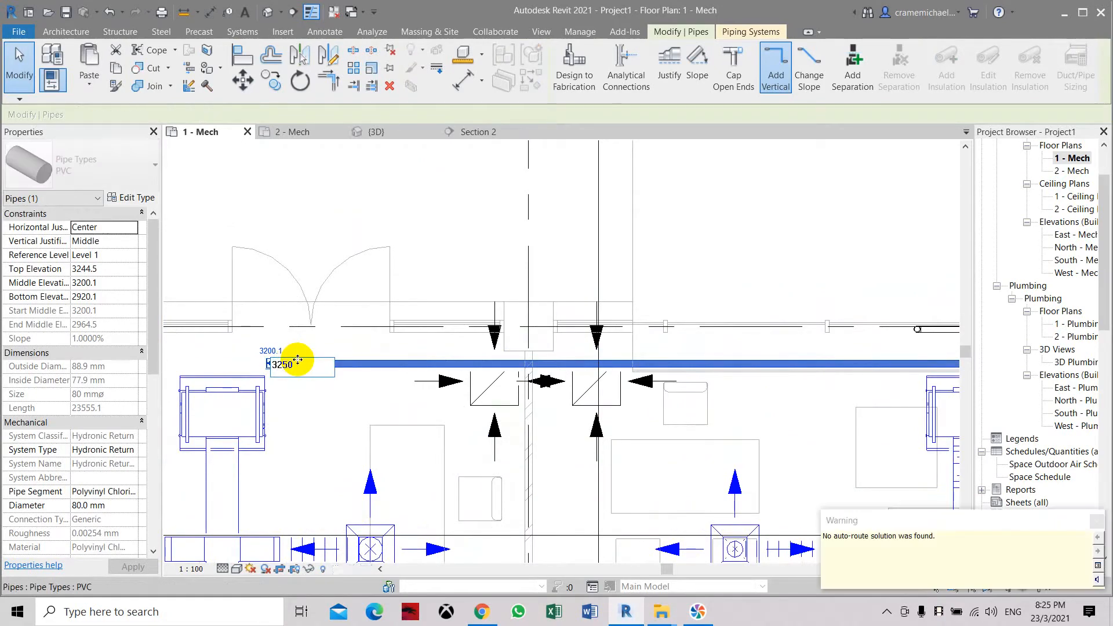
Set the horizontal PVC pipe's slope to 1%.
{"action": "scroll", "coordinate": [637, 371], "scroll_direction": "down", "scroll_amount": 5}
{"action": "middle_click_drag", "start_coordinate": [767, 418], "coordinate": [281, 399]}
{"action": "scroll", "coordinate": [520, 367], "scroll_direction": "up", "scroll_amount": 4}
{"action": "scroll", "coordinate": [261, 365], "scroll_direction": "down", "scroll_amount": 3}
{"action": "scroll", "coordinate": [266, 325], "scroll_direction": "up", "scroll_amount": 4}
{"action": "left_click", "coordinate": [248, 321]}
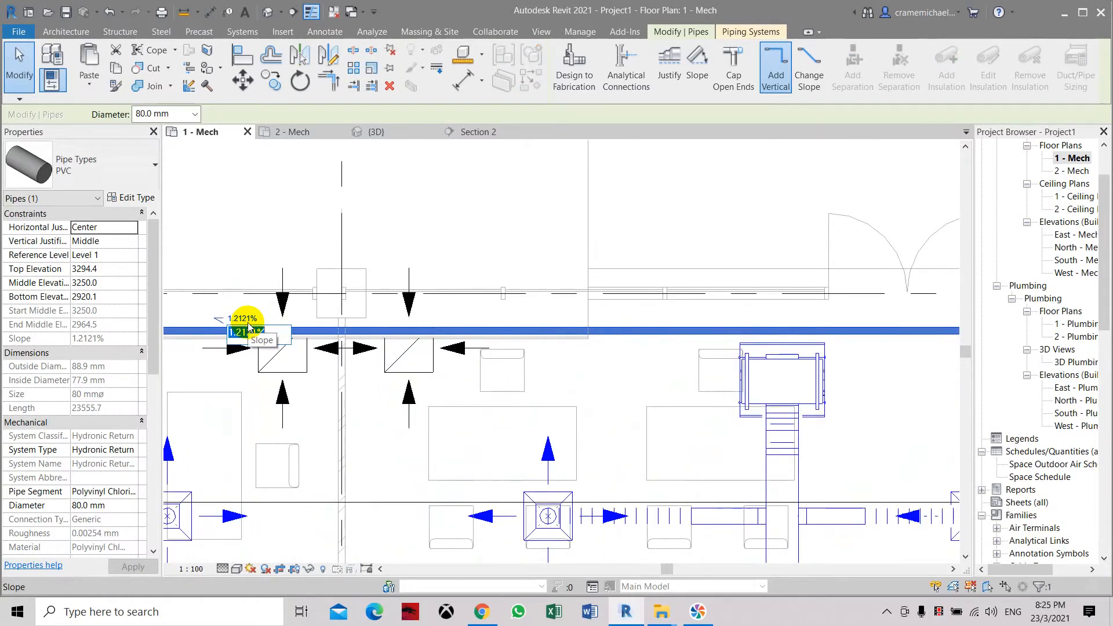
{"action": "type", "text": "1"}
{"action": "key", "text": "Return"}
Reduce the horizontal PVC pipe's slope to 0.5%.
{"action": "scroll", "coordinate": [833, 390], "scroll_direction": "down", "scroll_amount": 3}
{"action": "scroll", "coordinate": [861, 347], "scroll_direction": "up", "scroll_amount": 3}
{"action": "scroll", "coordinate": [785, 342], "scroll_direction": "up", "scroll_amount": 2}
{"action": "scroll", "coordinate": [783, 342], "scroll_direction": "down", "scroll_amount": 4}
{"action": "scroll", "coordinate": [228, 349], "scroll_direction": "up", "scroll_amount": 3}
{"action": "scroll", "coordinate": [447, 367], "scroll_direction": "up", "scroll_amount": 5}
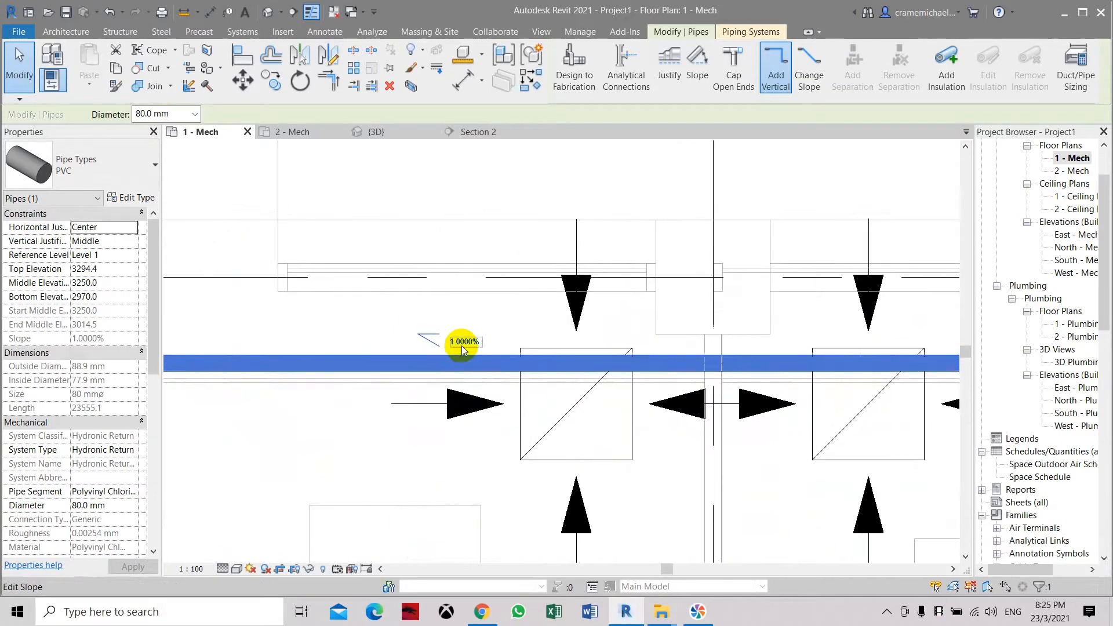
{"action": "left_click", "coordinate": [463, 347]}
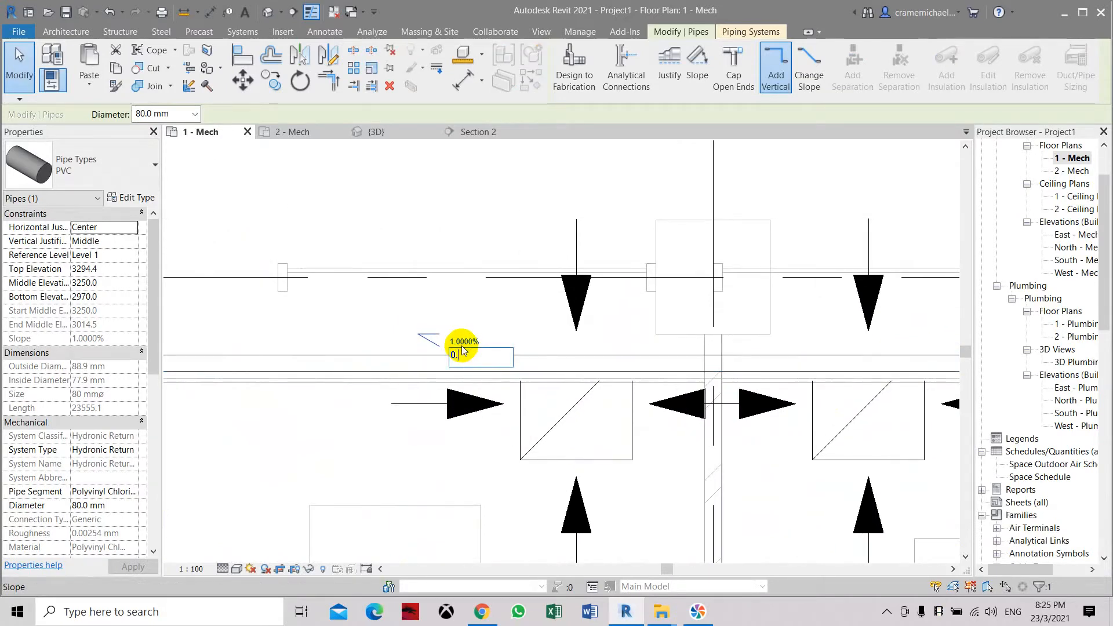
{"action": "type", "text": "0.5"}
{"action": "key", "text": "Return"}
Lower the horizontal pipe's capped inner end to a middle elevation of 3200 mm.
{"action": "scroll", "coordinate": [505, 294], "scroll_direction": "down", "scroll_amount": 3}
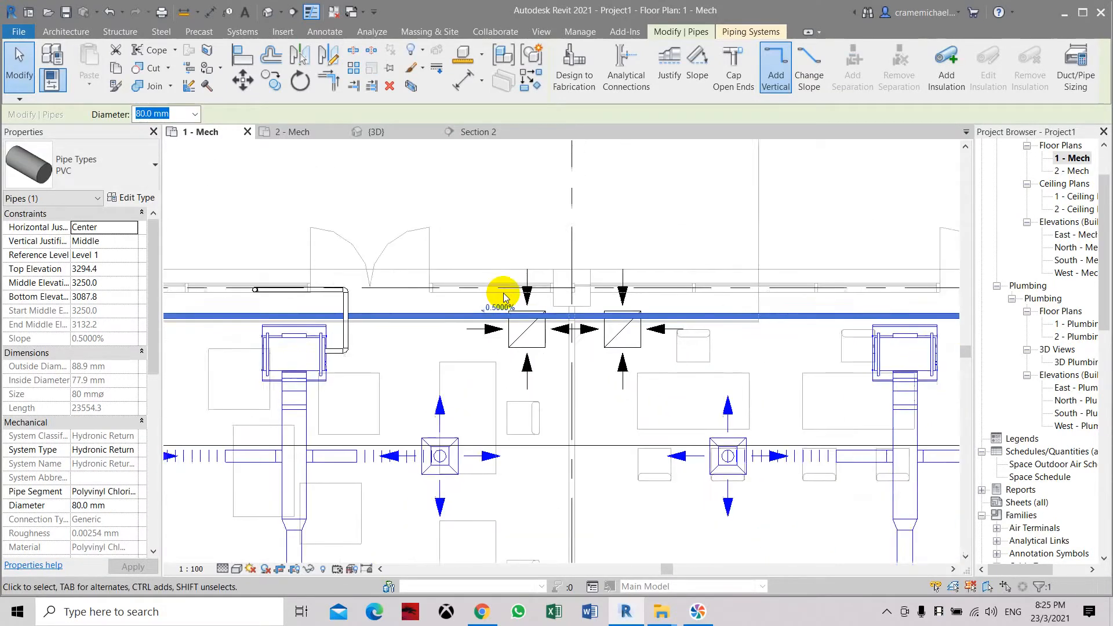
{"action": "scroll", "coordinate": [856, 325], "scroll_direction": "up", "scroll_amount": 3}
{"action": "middle_click_drag", "start_coordinate": [871, 329], "coordinate": [553, 366]}
{"action": "scroll", "coordinate": [701, 341], "scroll_direction": "up", "scroll_amount": 3}
{"action": "scroll", "coordinate": [710, 342], "scroll_direction": "down", "scroll_amount": 5}
{"action": "scroll", "coordinate": [711, 345], "scroll_direction": "down", "scroll_amount": 3}
{"action": "middle_click_drag", "start_coordinate": [429, 350], "coordinate": [881, 355]}
{"action": "scroll", "coordinate": [870, 357], "scroll_direction": "down", "scroll_amount": 1}
{"action": "scroll", "coordinate": [575, 367], "scroll_direction": "up", "scroll_amount": 6}
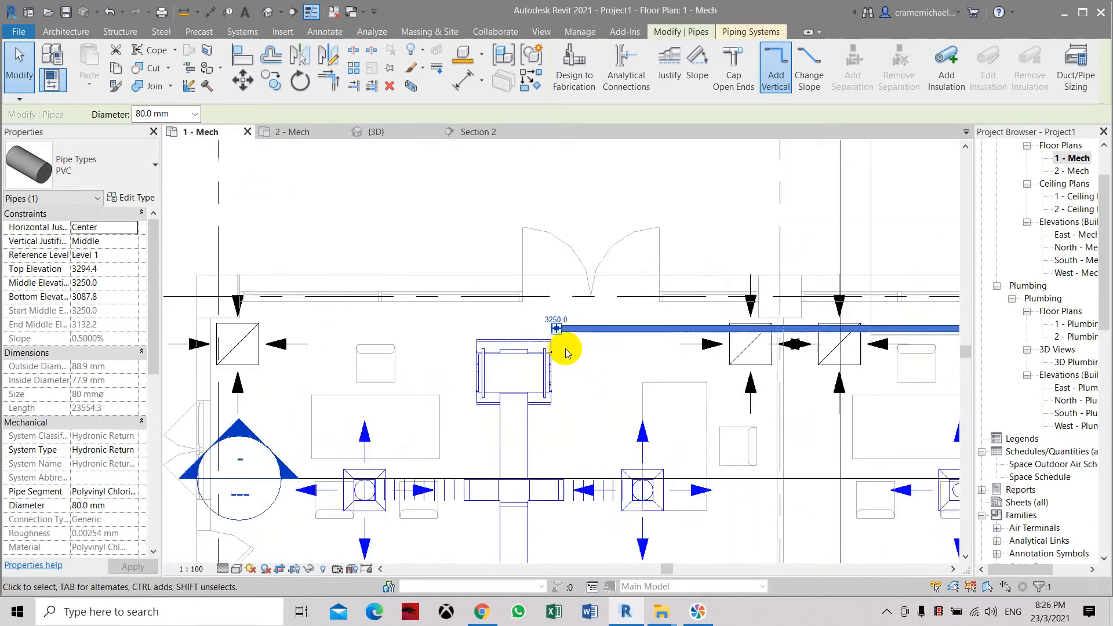
{"action": "scroll", "coordinate": [564, 328], "scroll_direction": "up", "scroll_amount": 3}
{"action": "left_click", "coordinate": [565, 329]}
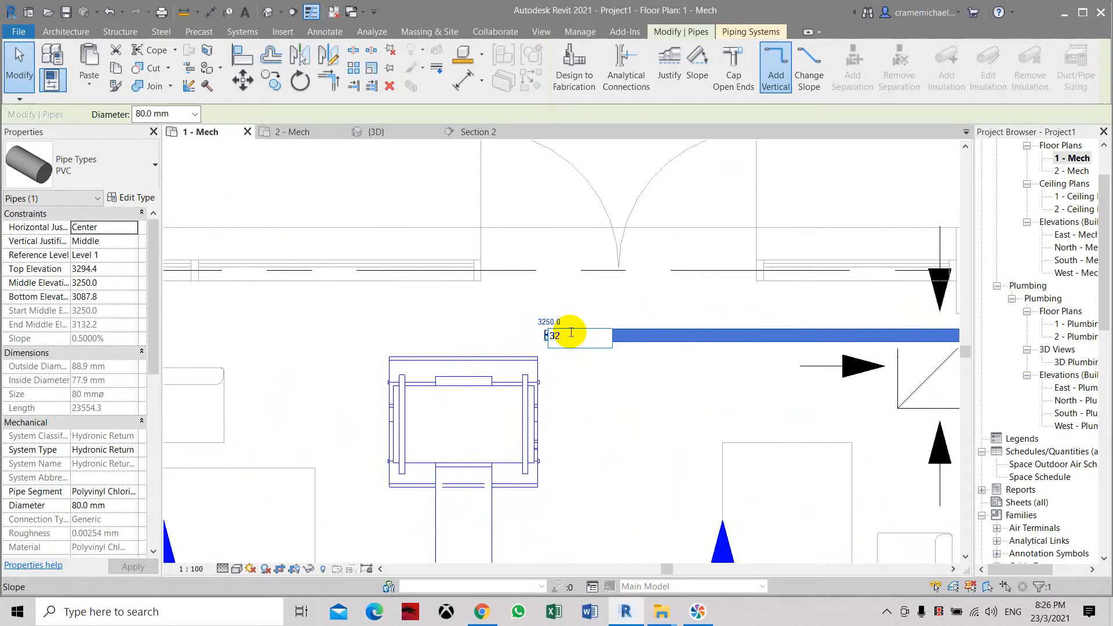
{"action": "key", "text": "Return"}
Restore a 0.5% slope on the horizontal PVC pipe, keeping its capped end at 3200 mm.
{"action": "scroll", "coordinate": [461, 301], "scroll_direction": "down", "scroll_amount": 5}
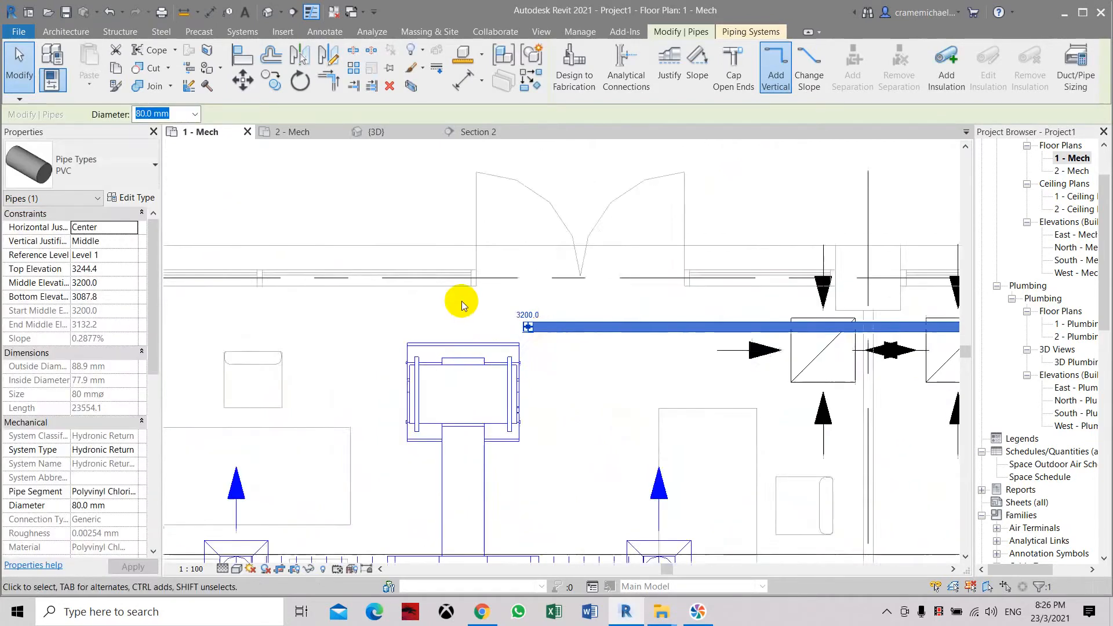
{"action": "middle_click_drag", "start_coordinate": [737, 384], "coordinate": [555, 389]}
{"action": "middle_click_drag", "start_coordinate": [818, 361], "coordinate": [586, 365]}
{"action": "scroll", "coordinate": [622, 331], "scroll_direction": "up", "scroll_amount": 3}
{"action": "left_click", "coordinate": [633, 317]}
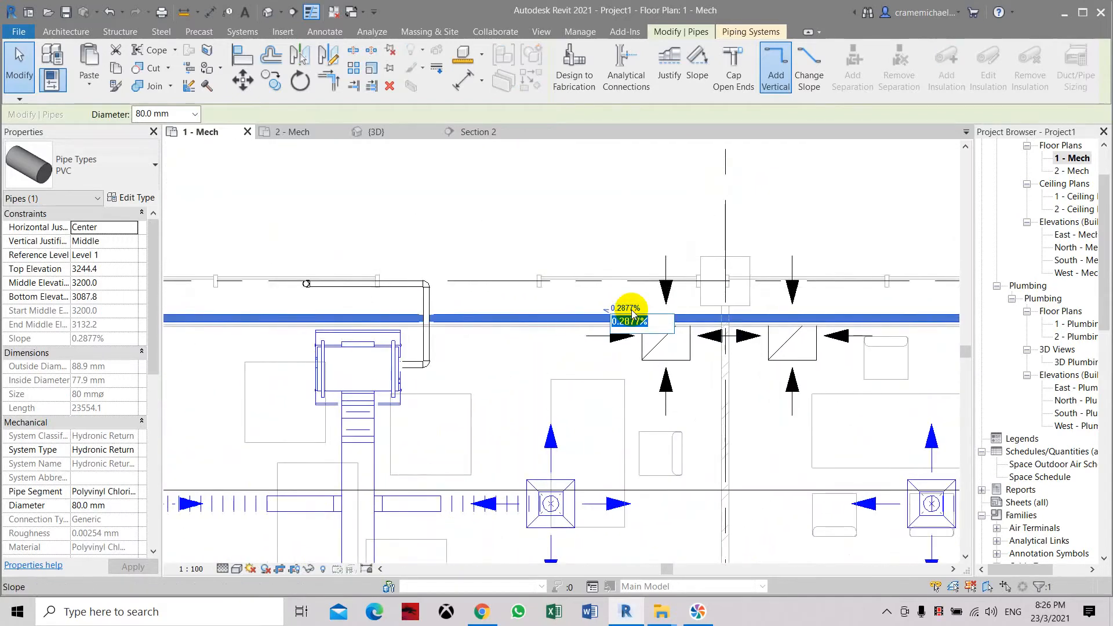
{"action": "key", "text": "Return"}
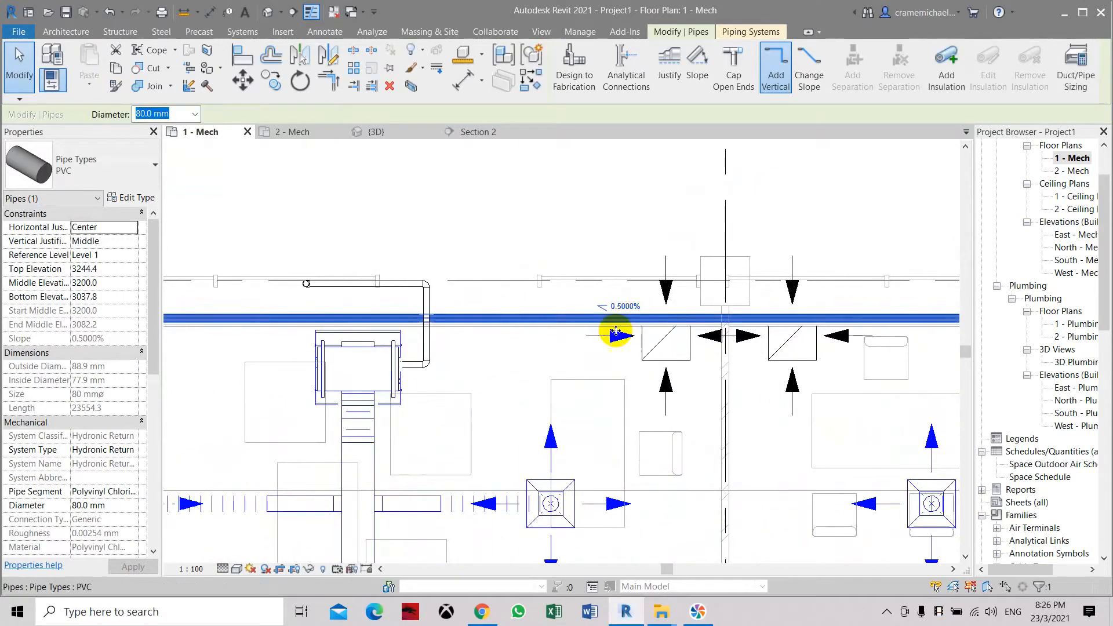
Join the horizontal pipe's outer end to the vertical drop pipe with Trim/Extend to Corner.
{"action": "scroll", "coordinate": [619, 328], "scroll_direction": "down", "scroll_amount": 2}
{"action": "middle_click_drag", "start_coordinate": [428, 378], "coordinate": [415, 323]}
{"action": "middle_click_drag", "start_coordinate": [827, 322], "coordinate": [401, 341]}
{"action": "scroll", "coordinate": [635, 306], "scroll_direction": "up", "scroll_amount": 2}
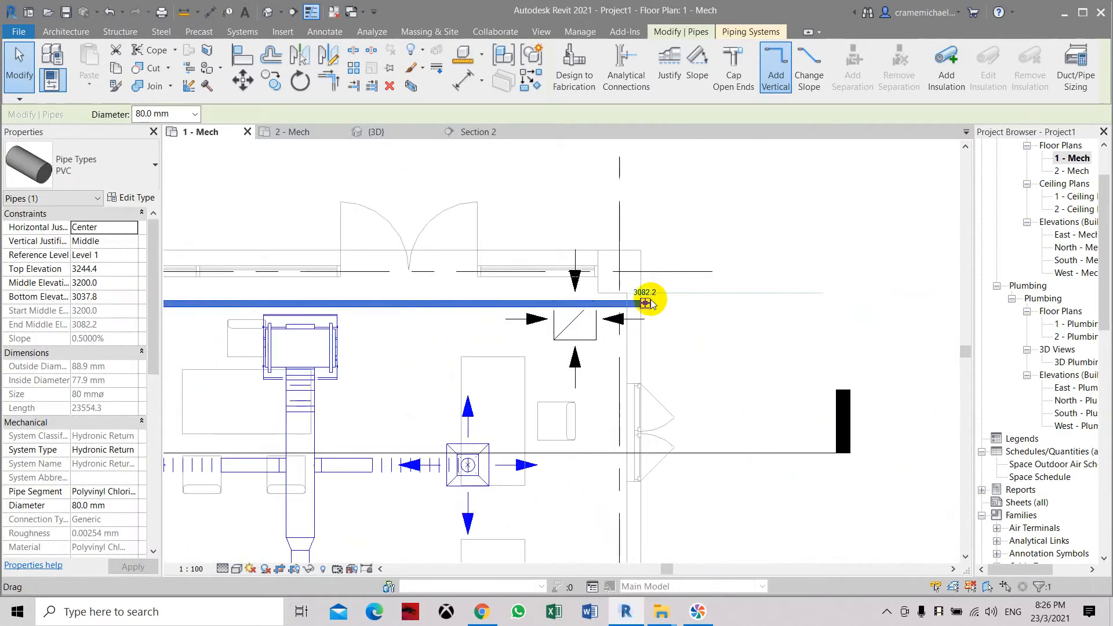
{"action": "scroll", "coordinate": [648, 302], "scroll_direction": "up", "scroll_amount": 5}
{"action": "key", "text": "Escape"}
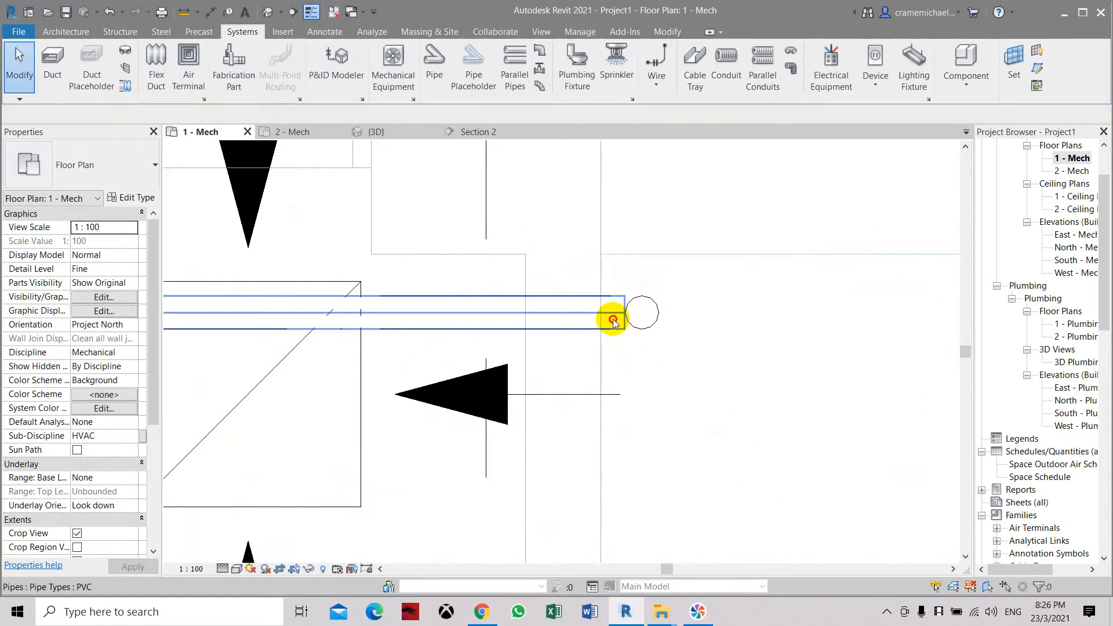
{"action": "left_click", "coordinate": [627, 322]}
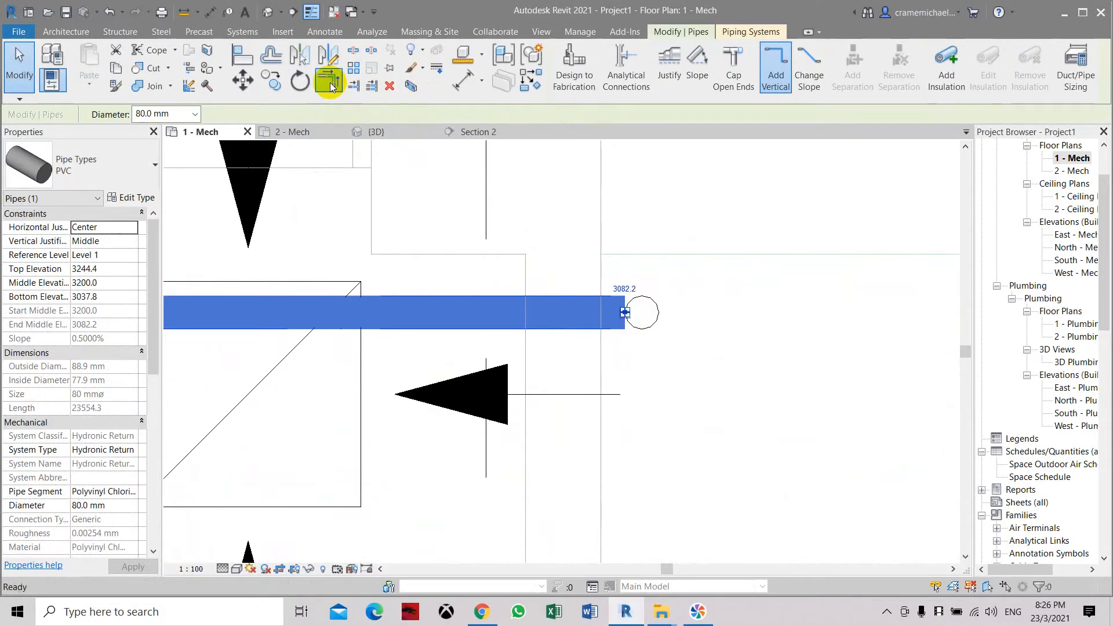
{"action": "left_click", "coordinate": [329, 82]}
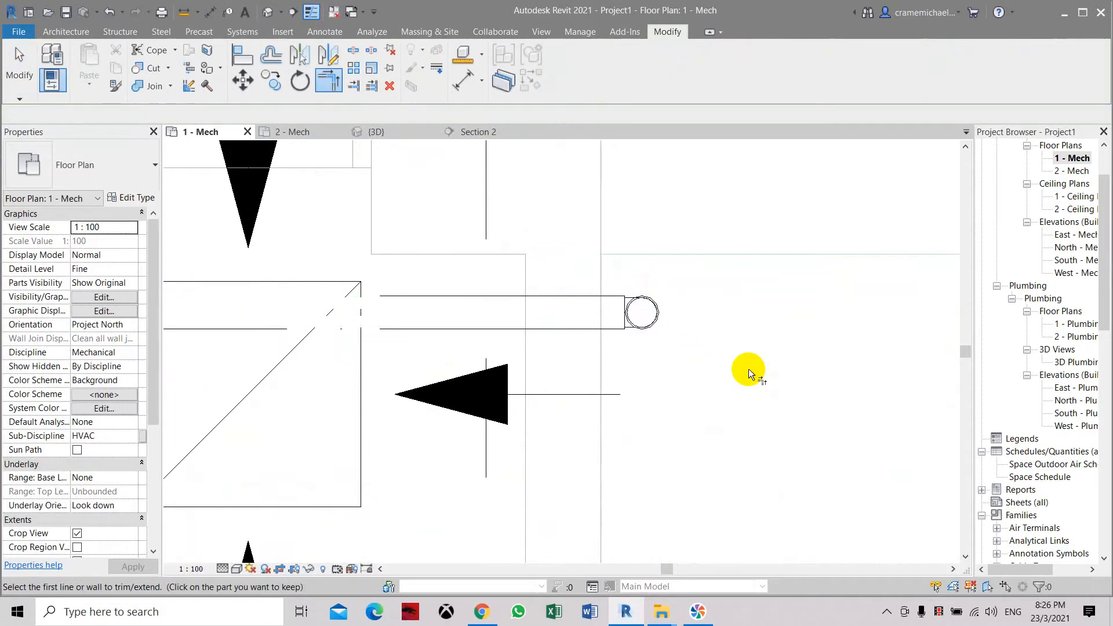
Draw a 25 mm PVC pipe from the fan coil unit's sanitary connector near the capped end, turning 90° into the 80 mm horizontal pipe.
{"action": "scroll", "coordinate": [775, 285], "scroll_direction": "down", "scroll_amount": 5}
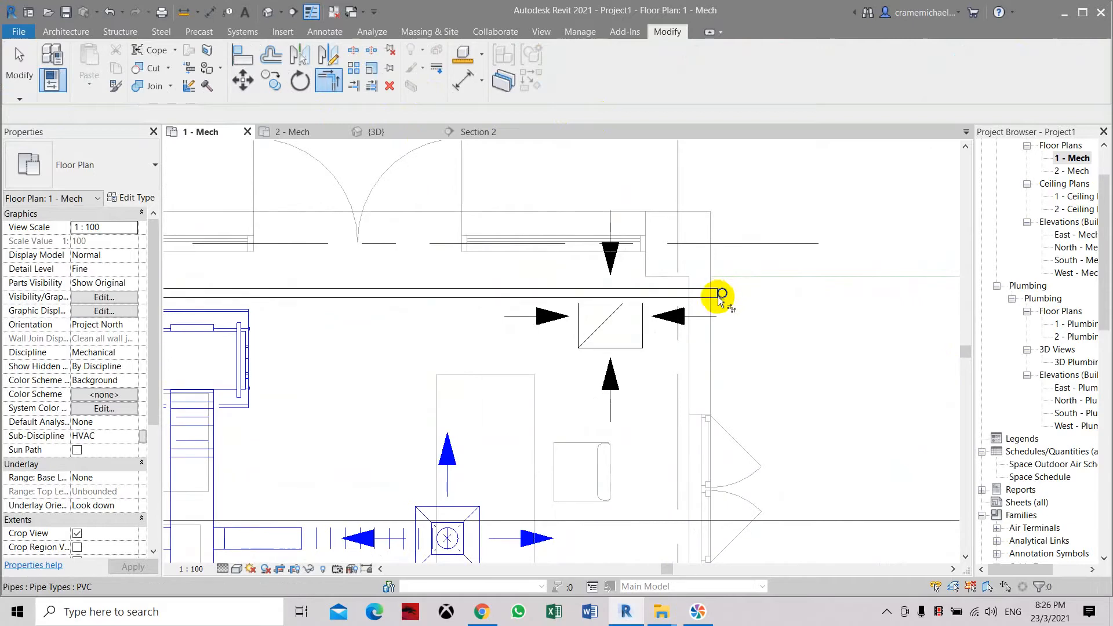
{"action": "scroll", "coordinate": [615, 309], "scroll_direction": "down", "scroll_amount": 3}
{"action": "middle_click_drag", "start_coordinate": [406, 321], "coordinate": [909, 323]}
{"action": "scroll", "coordinate": [203, 319], "scroll_direction": "up", "scroll_amount": 1}
{"action": "middle_click_drag", "start_coordinate": [217, 323], "coordinate": [663, 336]}
{"action": "middle_click_drag", "start_coordinate": [393, 326], "coordinate": [867, 326]}
{"action": "scroll", "coordinate": [588, 312], "scroll_direction": "up", "scroll_amount": 2}
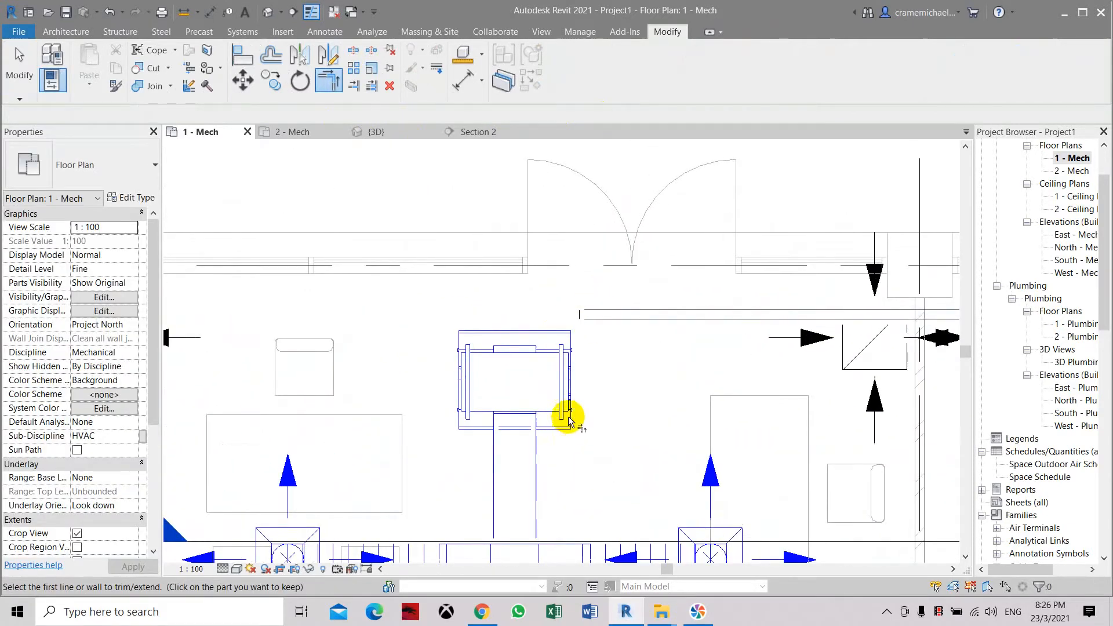
{"action": "scroll", "coordinate": [569, 420], "scroll_direction": "up", "scroll_amount": 1}
{"action": "key", "text": "Escape"}
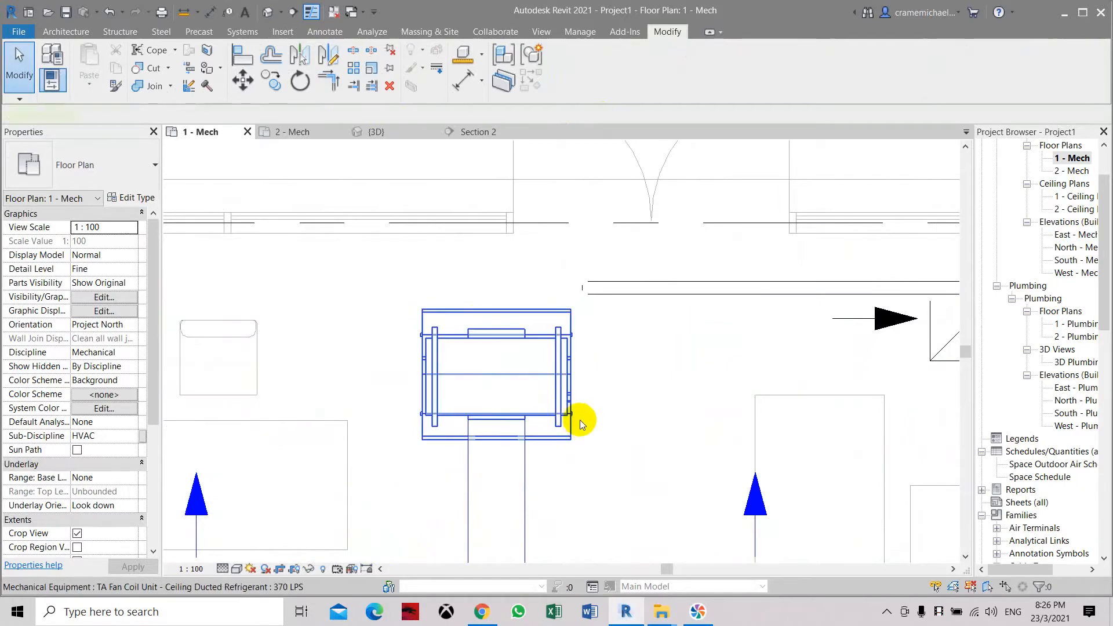
{"action": "left_click", "coordinate": [580, 419]}
{"action": "scroll", "coordinate": [629, 423], "scroll_direction": "up", "scroll_amount": 2}
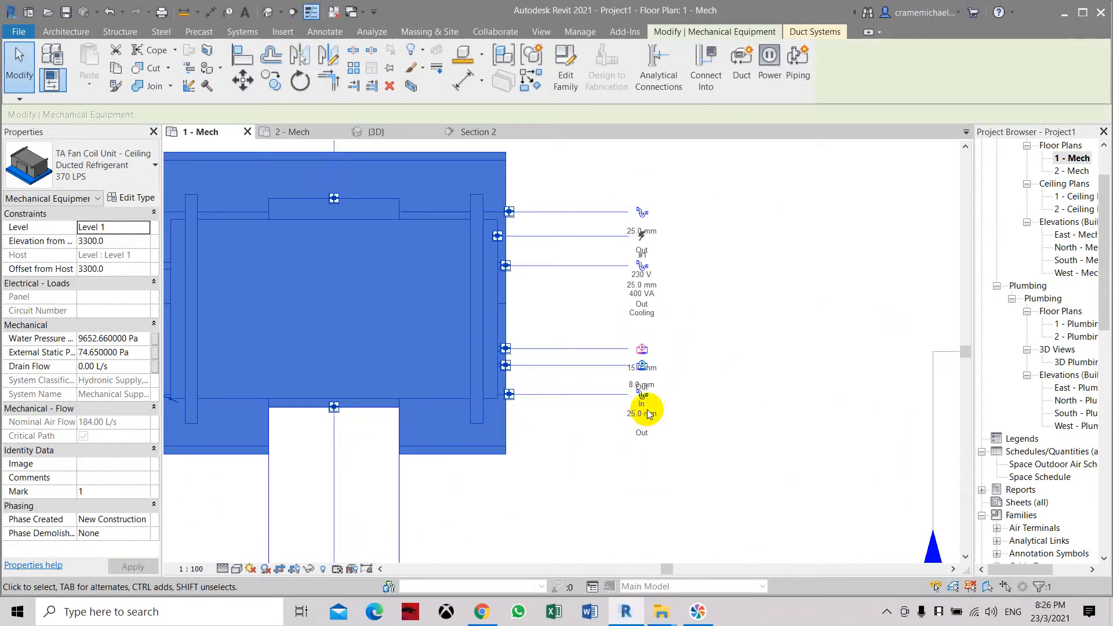
{"action": "scroll", "coordinate": [649, 413], "scroll_direction": "up", "scroll_amount": 2}
{"action": "key", "text": "p"}
{"action": "key", "text": "i"}
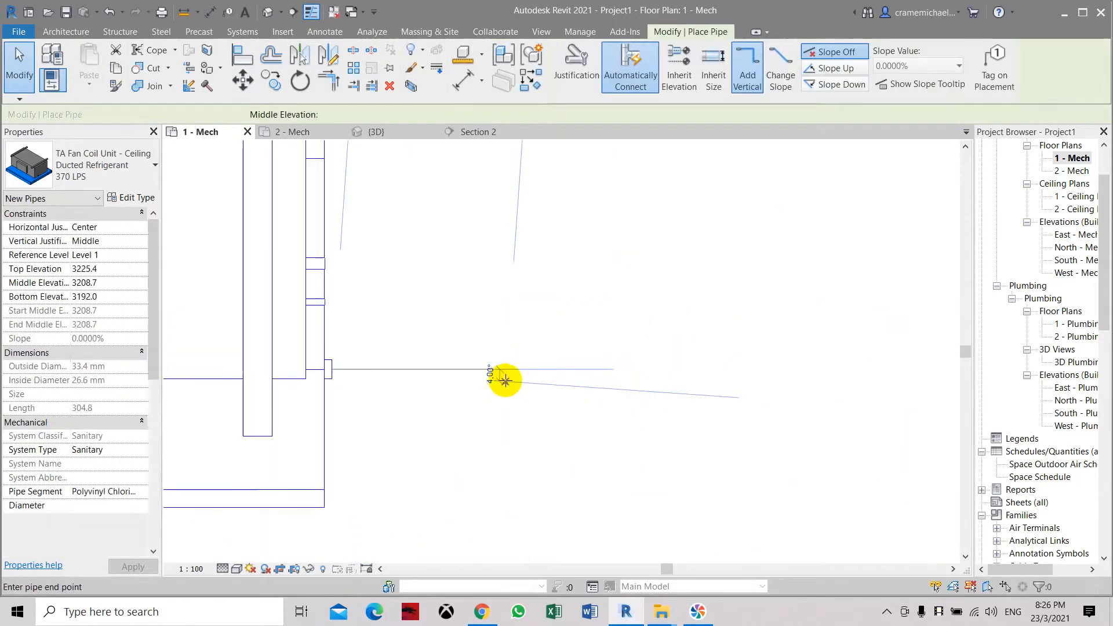
{"action": "left_click", "coordinate": [456, 371]}
{"action": "scroll", "coordinate": [504, 457], "scroll_direction": "down", "scroll_amount": 4}
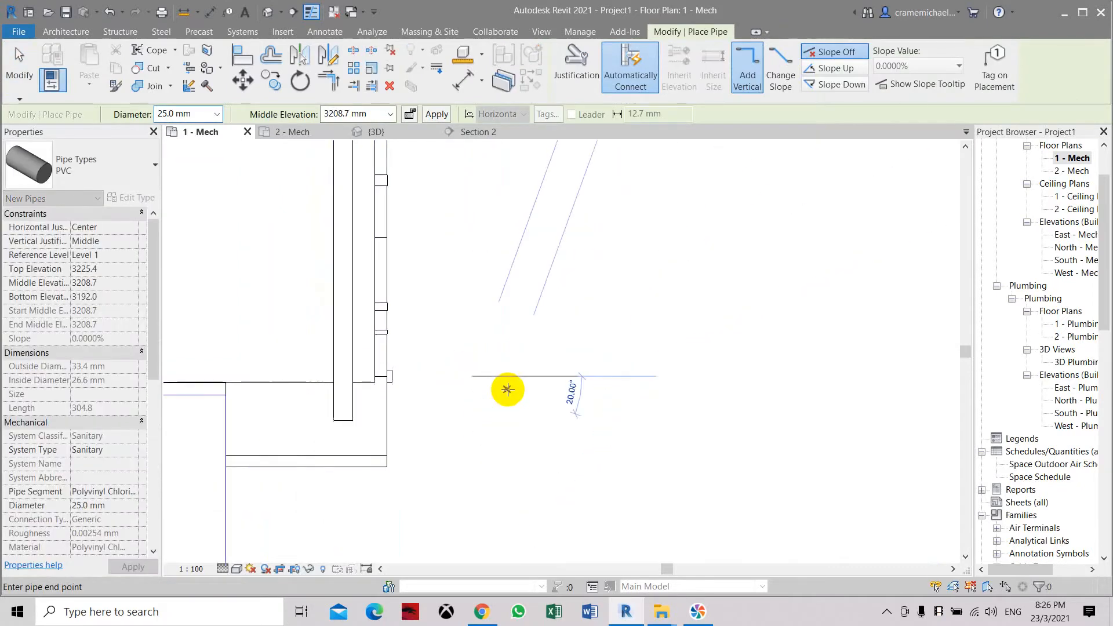
{"action": "scroll", "coordinate": [496, 249], "scroll_direction": "up", "scroll_amount": 2}
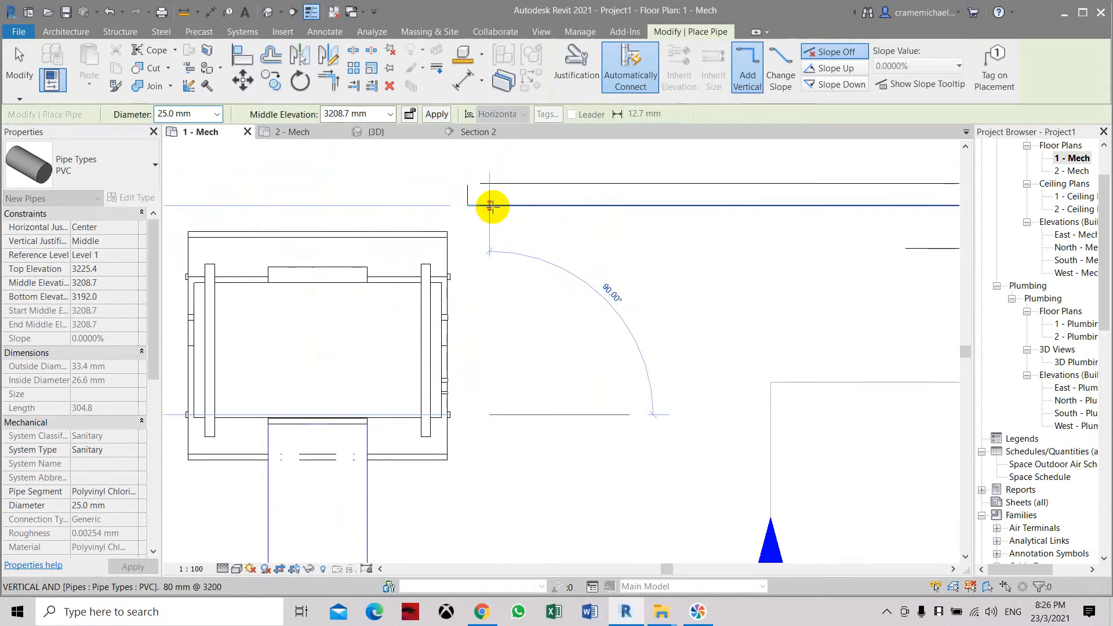
{"action": "left_click", "coordinate": [513, 238]}
{"action": "key", "text": "Escape"}
{"action": "key", "text": "Escape"}
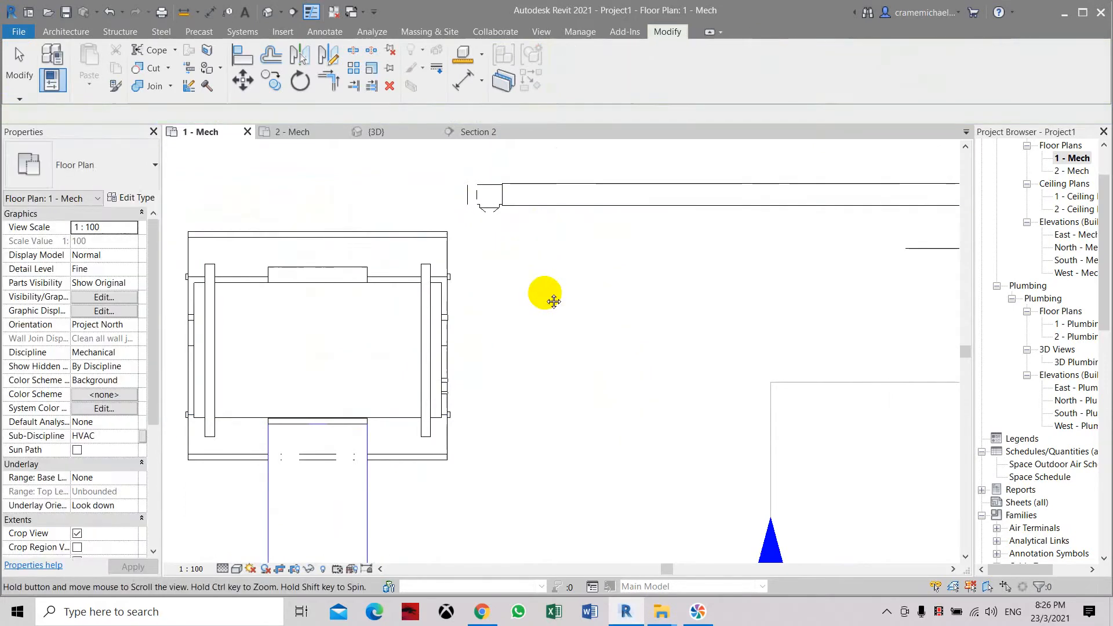
Set the floor plan view's detail level to Fine.
{"action": "middle_click_drag", "start_coordinate": [523, 293], "coordinate": [475, 314]}
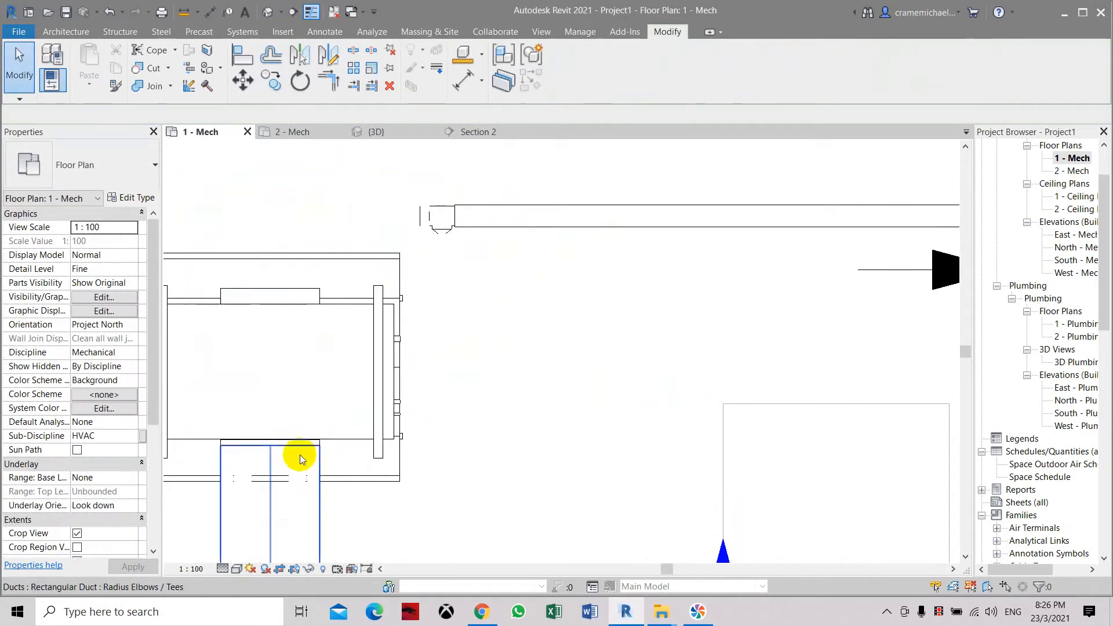
{"action": "left_click", "coordinate": [223, 571]}
{"action": "left_click", "coordinate": [232, 553]}
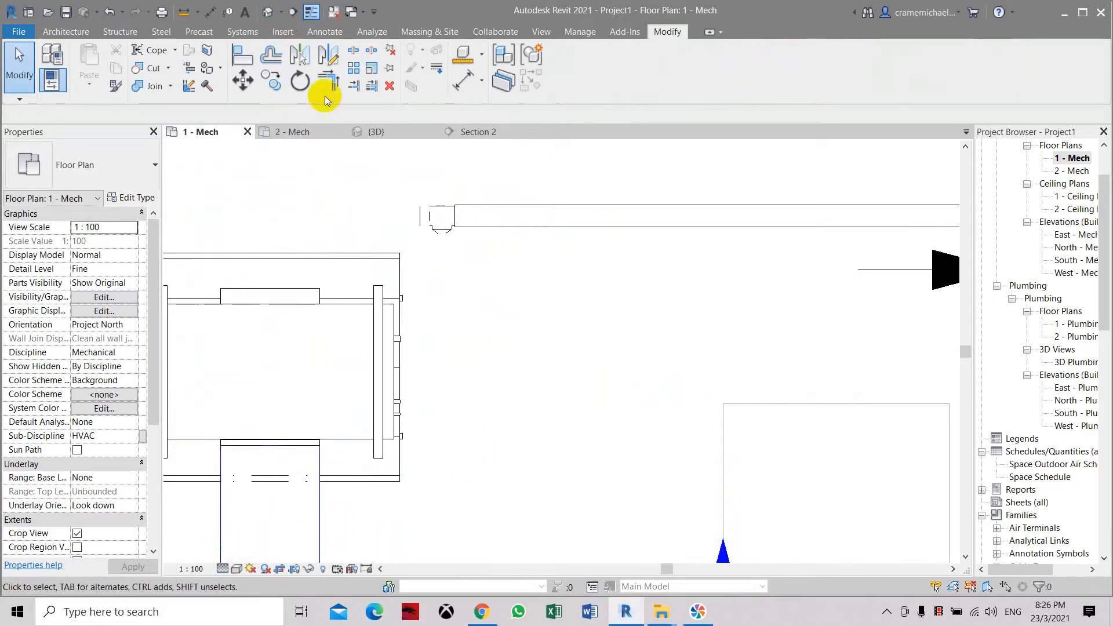
Open the 3D view at the 370 LPS fan coil unit, the next one along the drain pipe.
{"action": "left_click", "coordinate": [270, 17]}
{"action": "scroll", "coordinate": [490, 246], "scroll_direction": "down", "scroll_amount": 2}
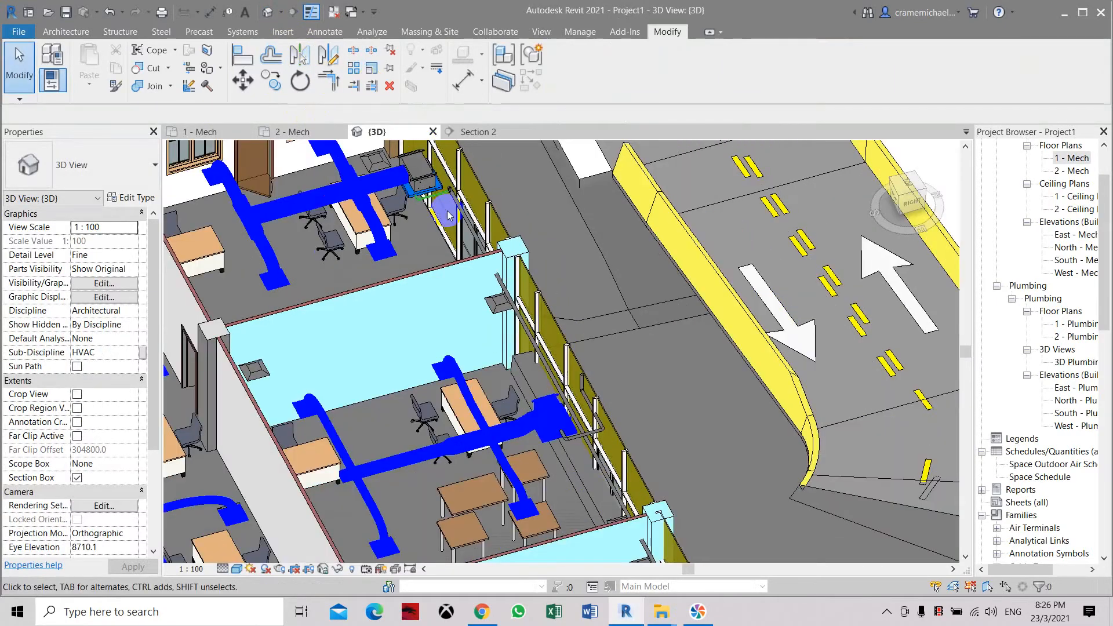
{"action": "middle_click_drag", "start_coordinate": [449, 209], "coordinate": [458, 302]}
{"action": "scroll", "coordinate": [457, 302], "scroll_direction": "up", "scroll_amount": 8}
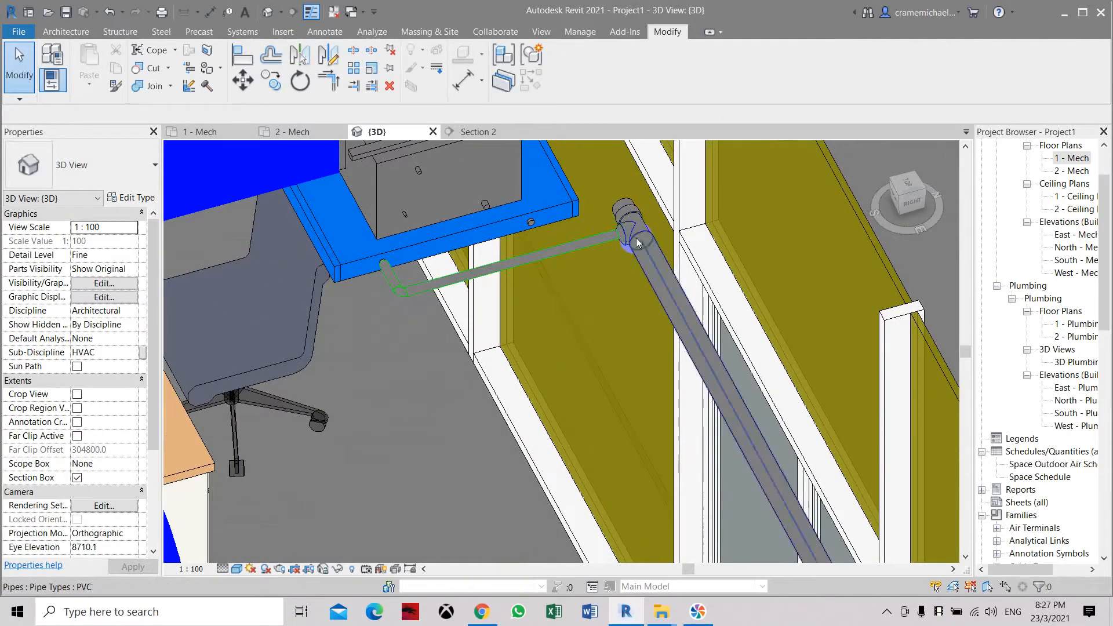
{"action": "scroll", "coordinate": [479, 236], "scroll_direction": "down", "scroll_amount": 6}
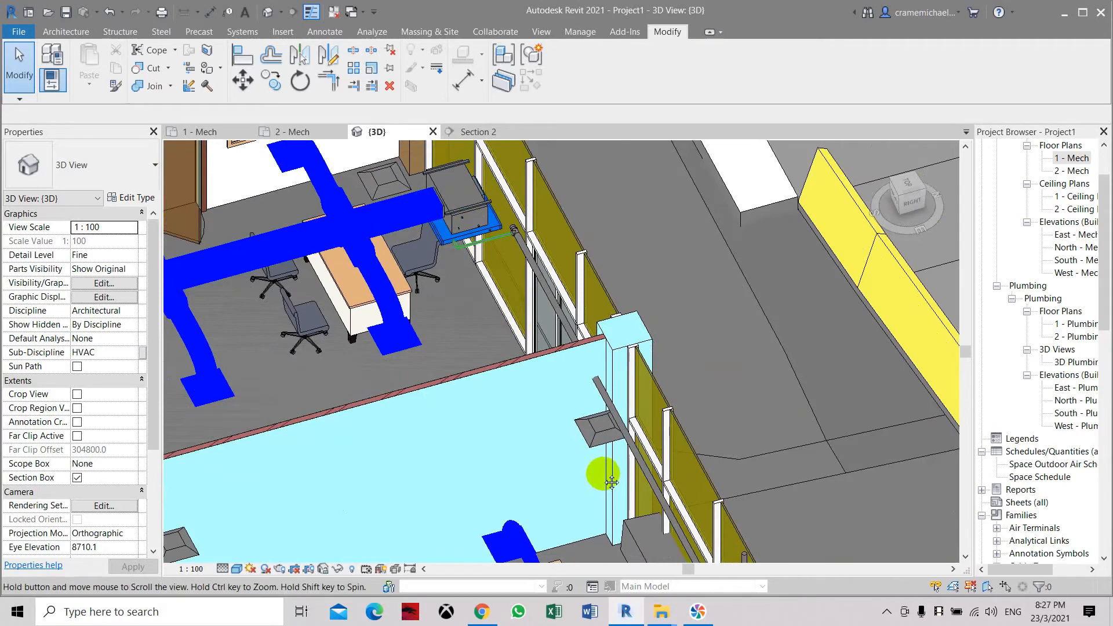
{"action": "middle_click_drag", "start_coordinate": [604, 473], "coordinate": [466, 220]}
{"action": "scroll", "coordinate": [600, 465], "scroll_direction": "up", "scroll_amount": 4}
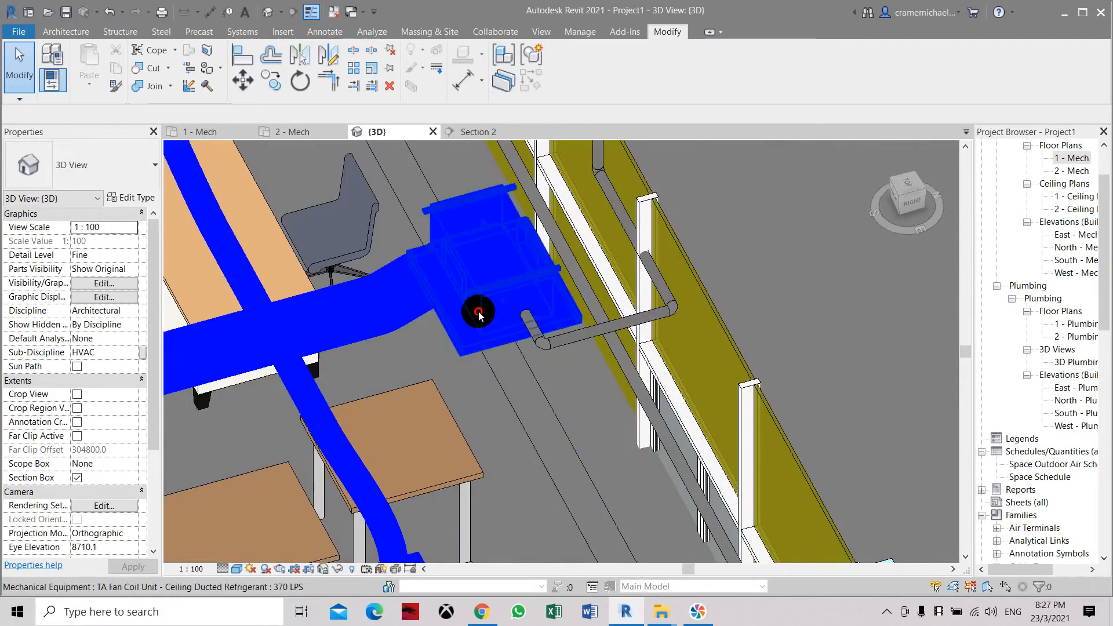
{"action": "left_click", "coordinate": [503, 379]}
{"action": "left_click", "coordinate": [503, 395]}
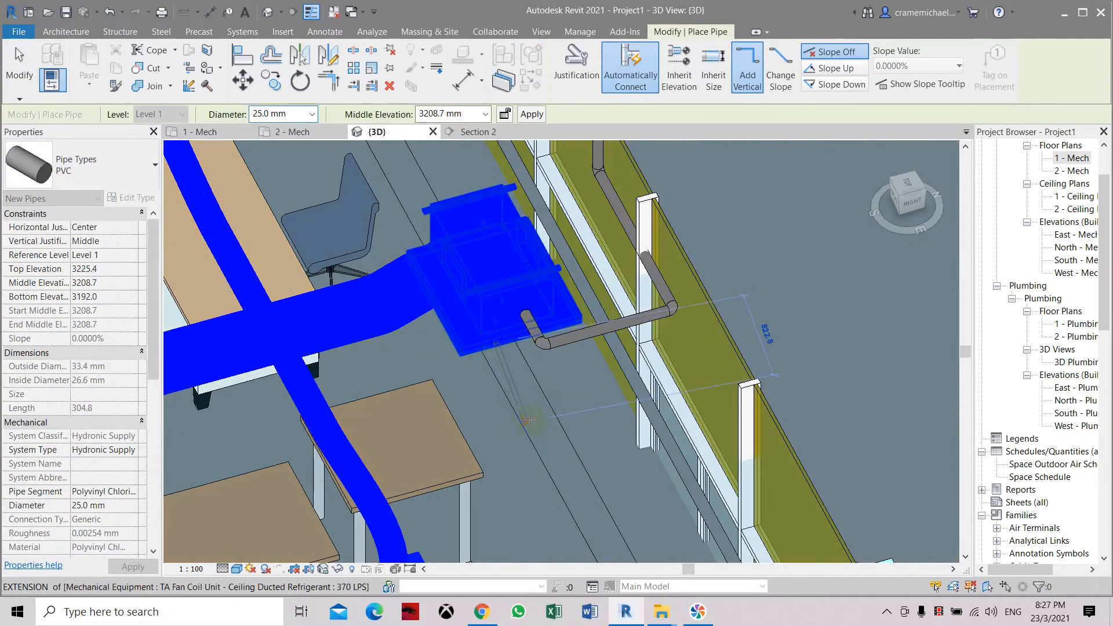
{"action": "key", "text": "Escape"}
{"action": "key", "text": "Escape"}
Draw a 25 mm PVC pipe from the 370 LPS fan coil unit's sanitary connector, turning 90° into the 80 mm drain pipe.
{"action": "left_click", "coordinate": [513, 410]}
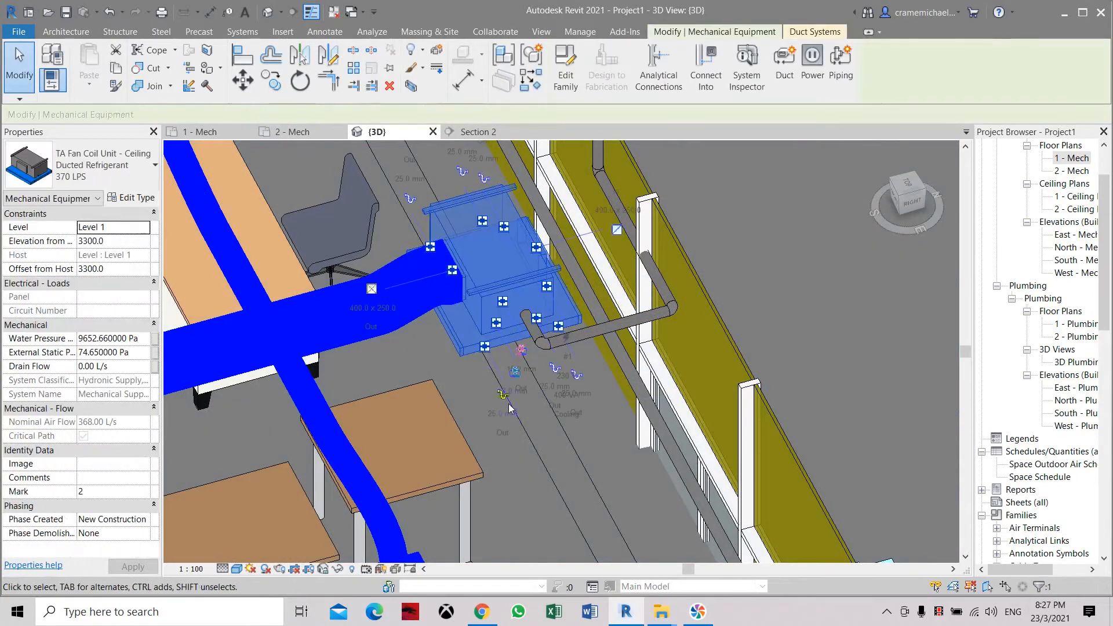
{"action": "left_click", "coordinate": [504, 396]}
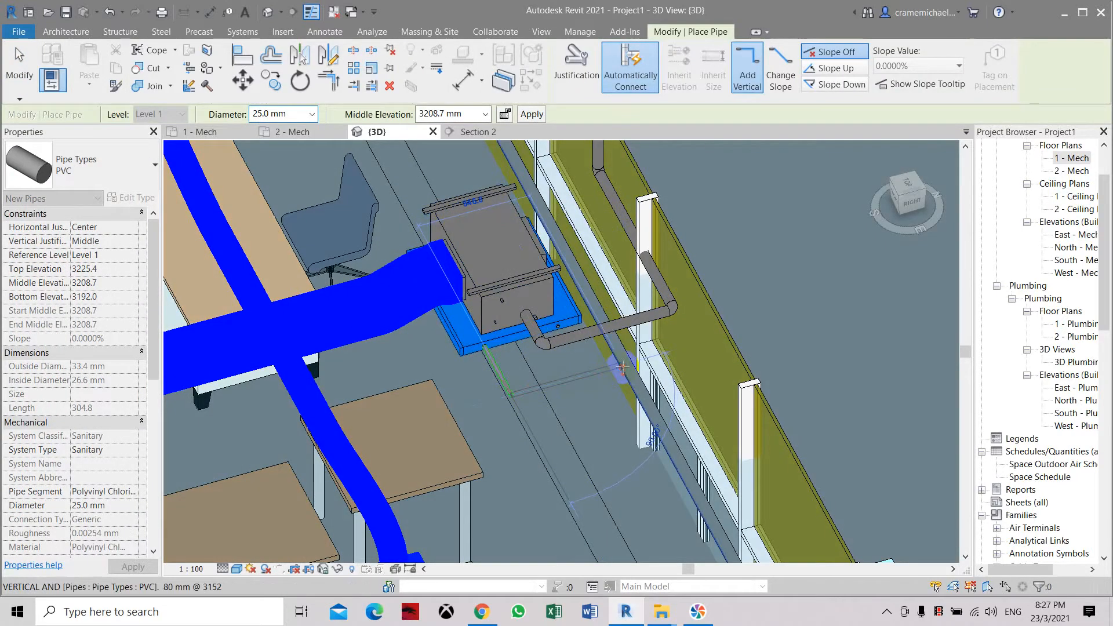
{"action": "left_click", "coordinate": [644, 392]}
{"action": "scroll", "coordinate": [624, 370], "scroll_direction": "up", "scroll_amount": 3}
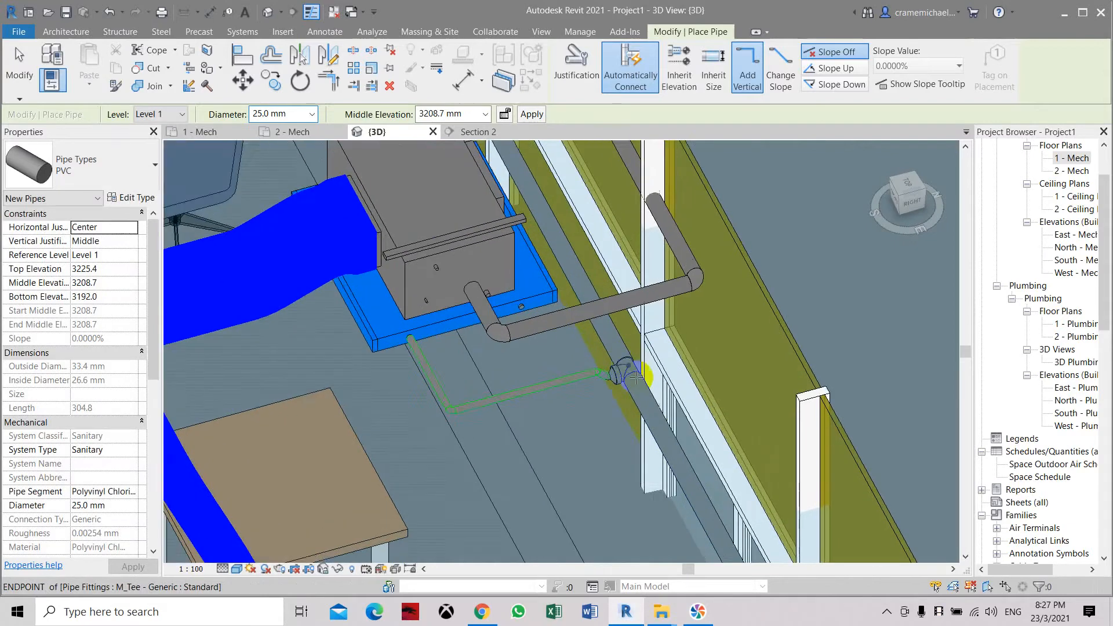
{"action": "scroll", "coordinate": [615, 373], "scroll_direction": "up", "scroll_amount": 2}
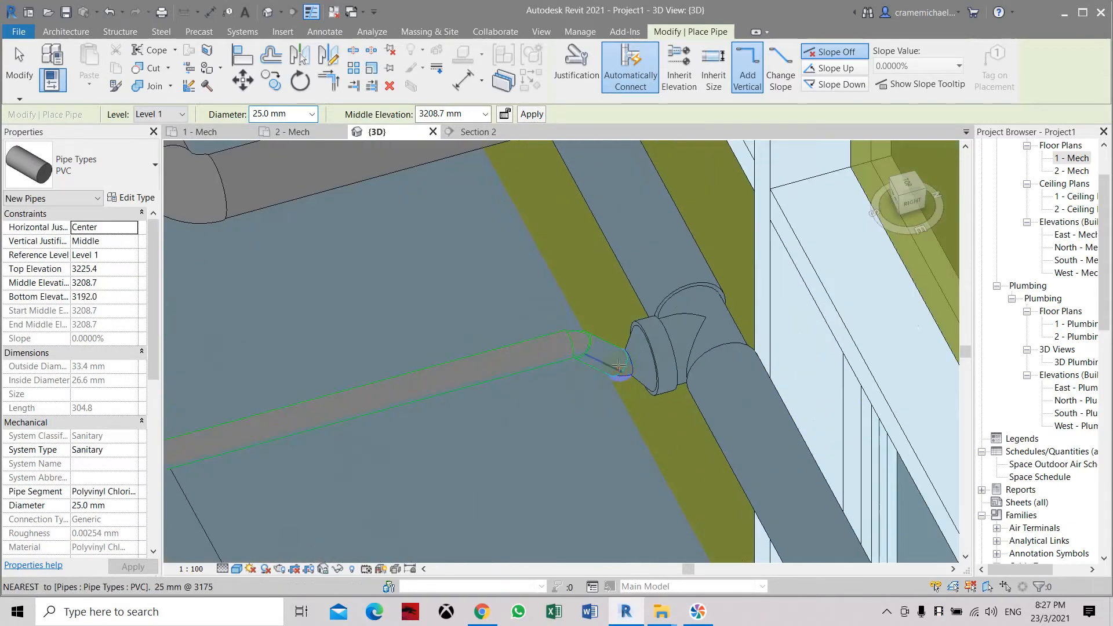
{"action": "key", "text": "Escape"}
{"action": "key", "text": "Escape"}
Try to move the 25 mm branch's 45° elbow about 95 mm away from the 80 mm drain pipe.
{"action": "left_click", "coordinate": [244, 82]}
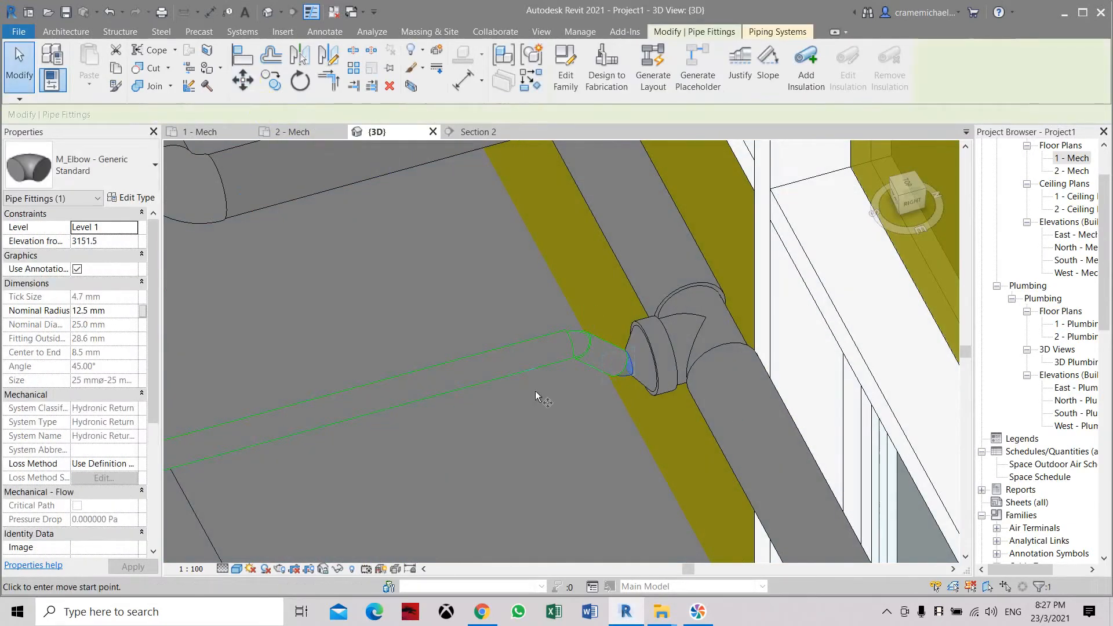
{"action": "left_click", "coordinate": [561, 400]}
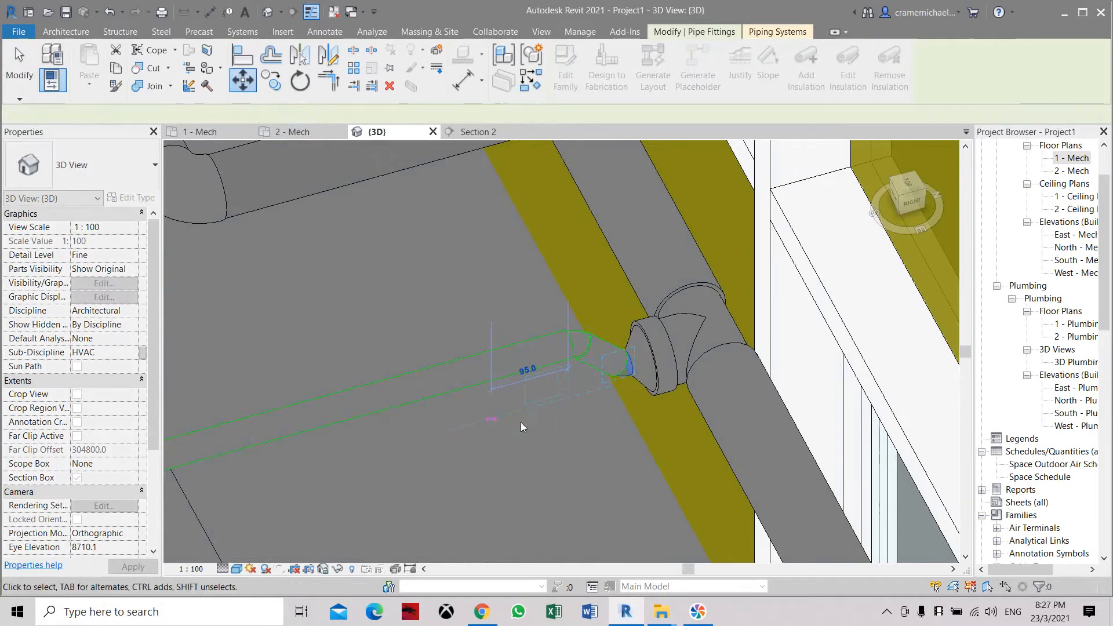
{"action": "left_click", "coordinate": [522, 428]}
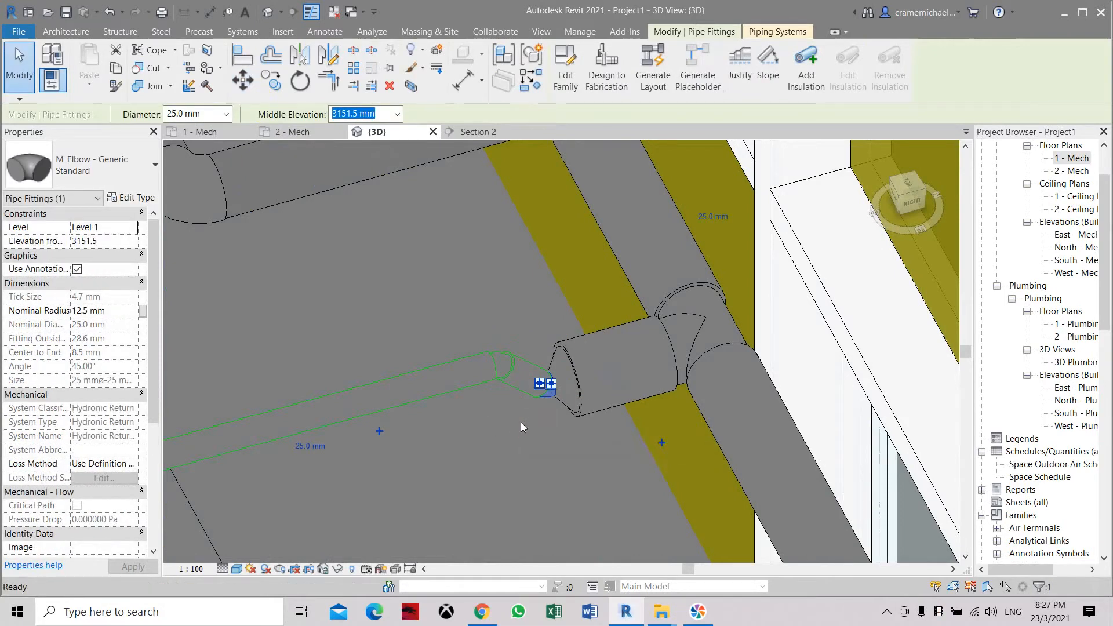
{"action": "key", "text": "ctrl+z"}
Draw a 25 mm PVC pipe from the 412 LPS fan coil unit's sanitary connector, turning 90° into the 80 mm drain pipe.
{"action": "scroll", "coordinate": [637, 389], "scroll_direction": "up", "scroll_amount": 2}
{"action": "scroll", "coordinate": [629, 352], "scroll_direction": "down", "scroll_amount": 7}
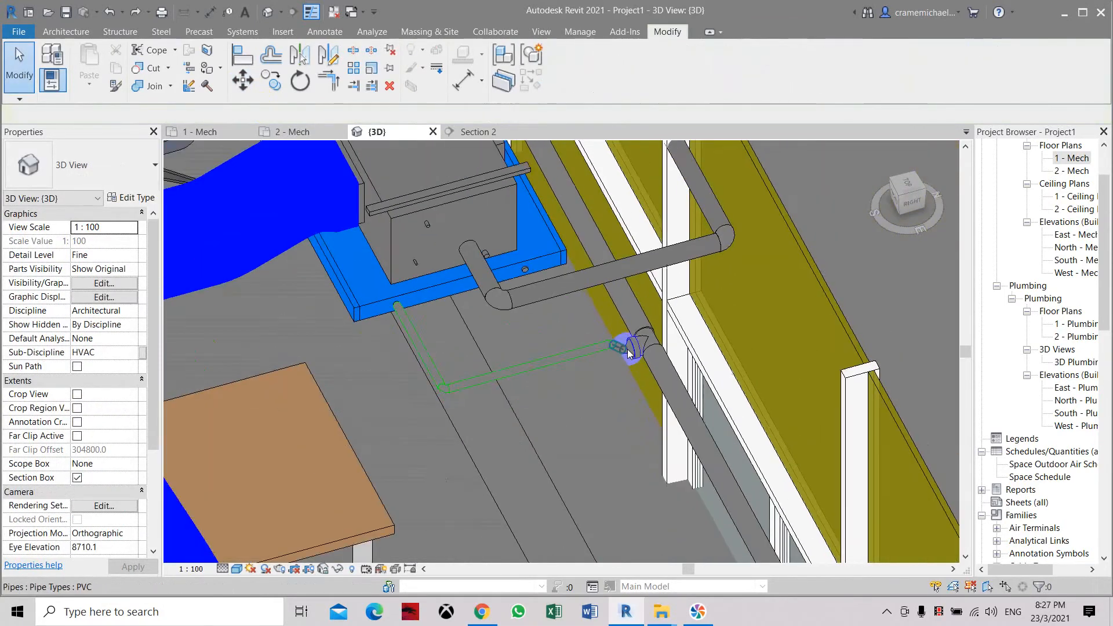
{"action": "scroll", "coordinate": [630, 352], "scroll_direction": "down", "scroll_amount": 4}
{"action": "middle_click_drag", "start_coordinate": [652, 416], "coordinate": [489, 238]}
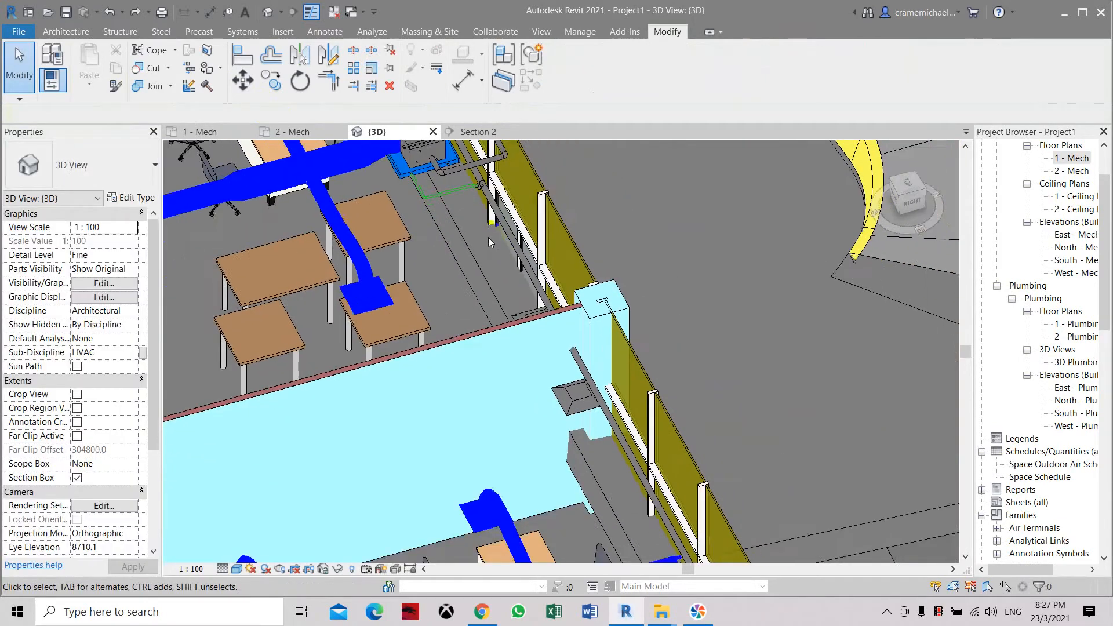
{"action": "scroll", "coordinate": [488, 237], "scroll_direction": "down", "scroll_amount": 3}
{"action": "scroll", "coordinate": [591, 449], "scroll_direction": "up", "scroll_amount": 4}
{"action": "scroll", "coordinate": [603, 492], "scroll_direction": "up", "scroll_amount": 2}
{"action": "middle_click_drag", "start_coordinate": [564, 447], "coordinate": [472, 295]}
{"action": "left_click", "coordinate": [473, 295]}
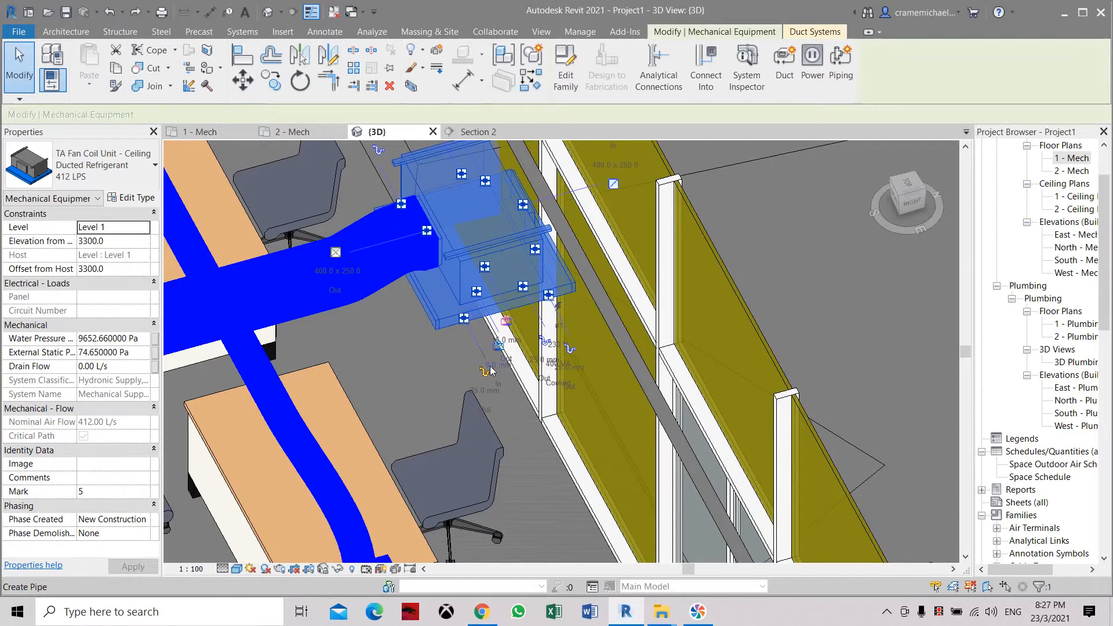
{"action": "left_click", "coordinate": [490, 377]}
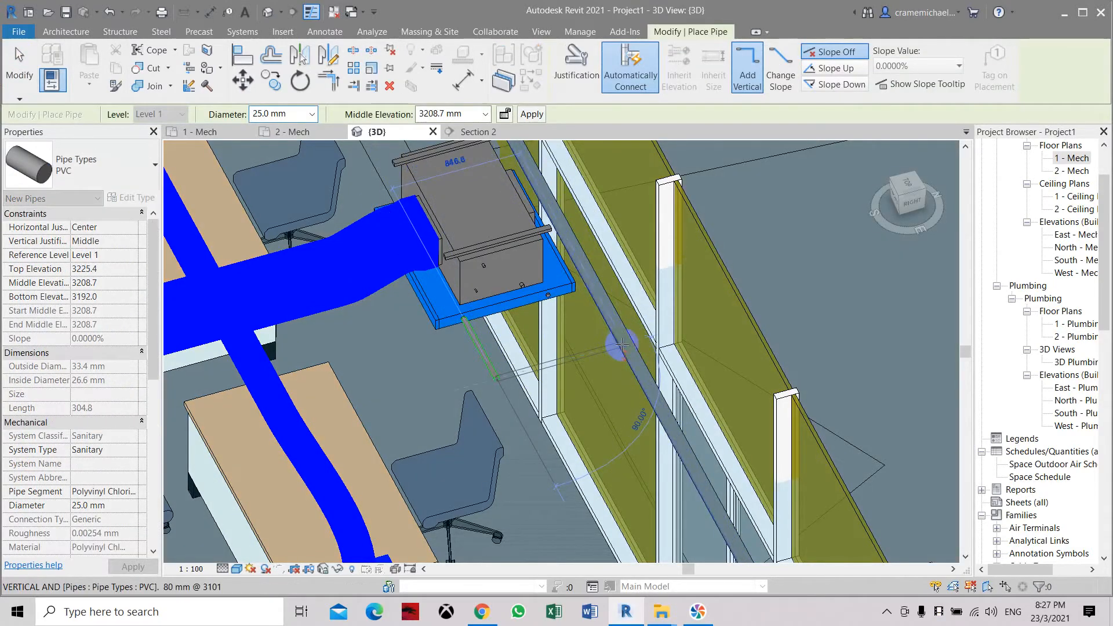
{"action": "left_click", "coordinate": [646, 345]}
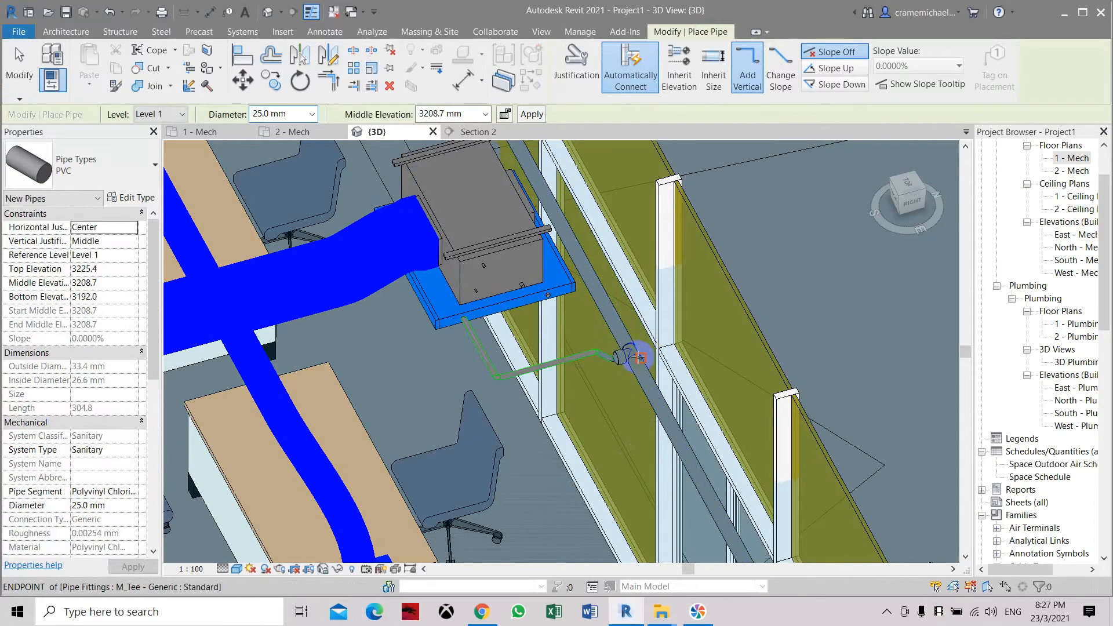
{"action": "scroll", "coordinate": [638, 357], "scroll_direction": "up", "scroll_amount": 8}
{"action": "key", "text": "Escape"}
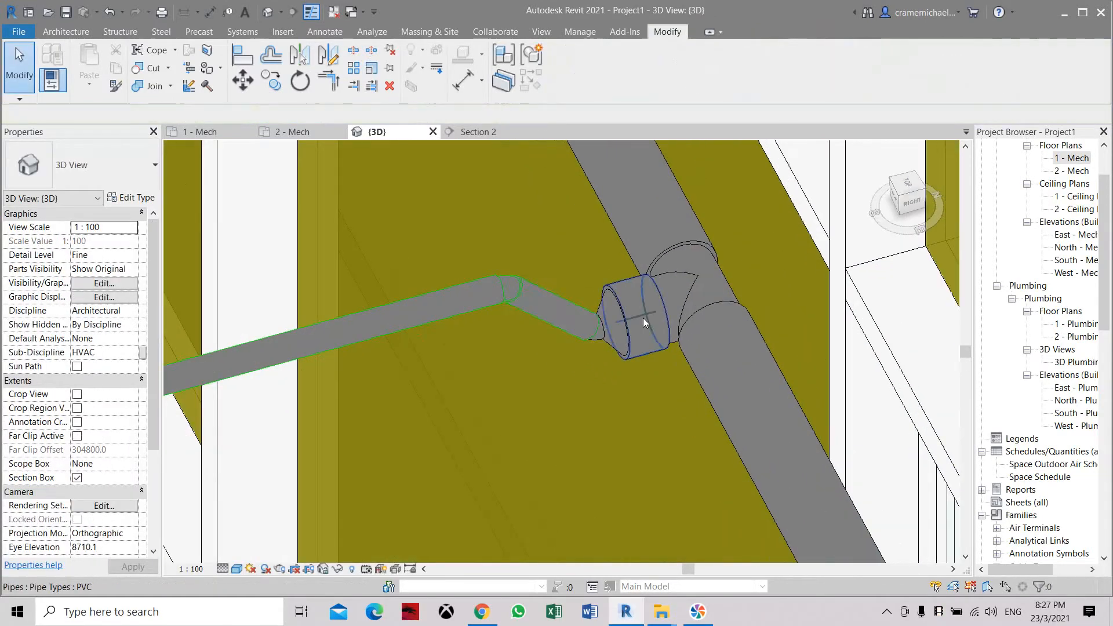
Try to move the short sloped segment of the 412 LPS unit's 25 mm branch away from the tee.
{"action": "scroll", "coordinate": [643, 318], "scroll_direction": "down", "scroll_amount": 7}
{"action": "middle_click_drag", "start_coordinate": [654, 314], "coordinate": [663, 353]}
{"action": "scroll", "coordinate": [662, 353], "scroll_direction": "up", "scroll_amount": 3}
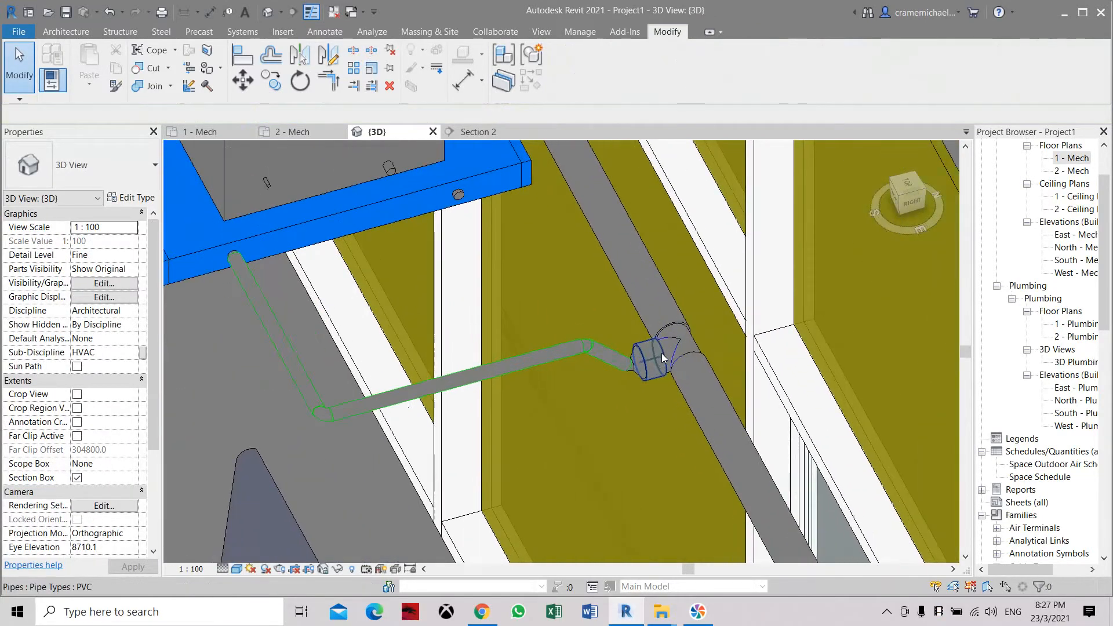
{"action": "scroll", "coordinate": [614, 366], "scroll_direction": "up", "scroll_amount": 3}
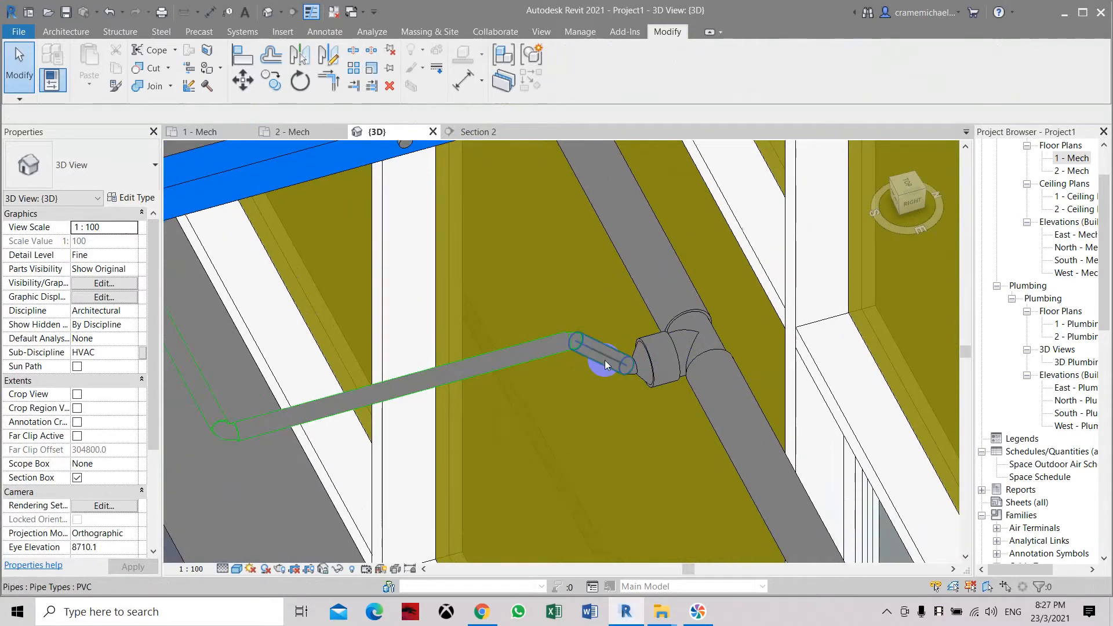
{"action": "scroll", "coordinate": [606, 364], "scroll_direction": "up", "scroll_amount": 2}
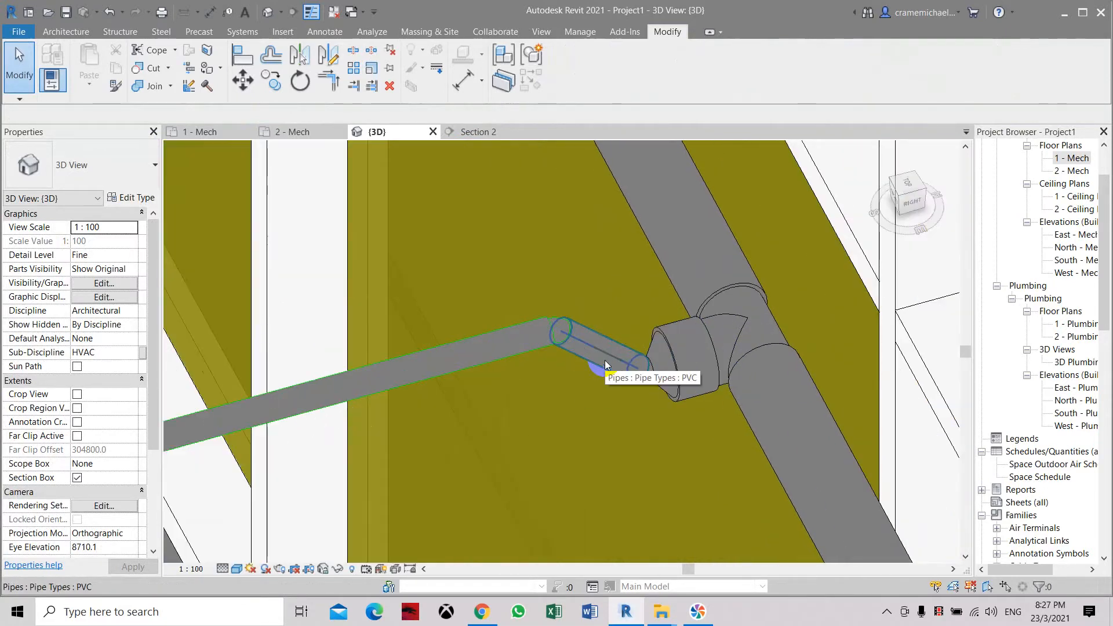
{"action": "left_click", "coordinate": [605, 360]}
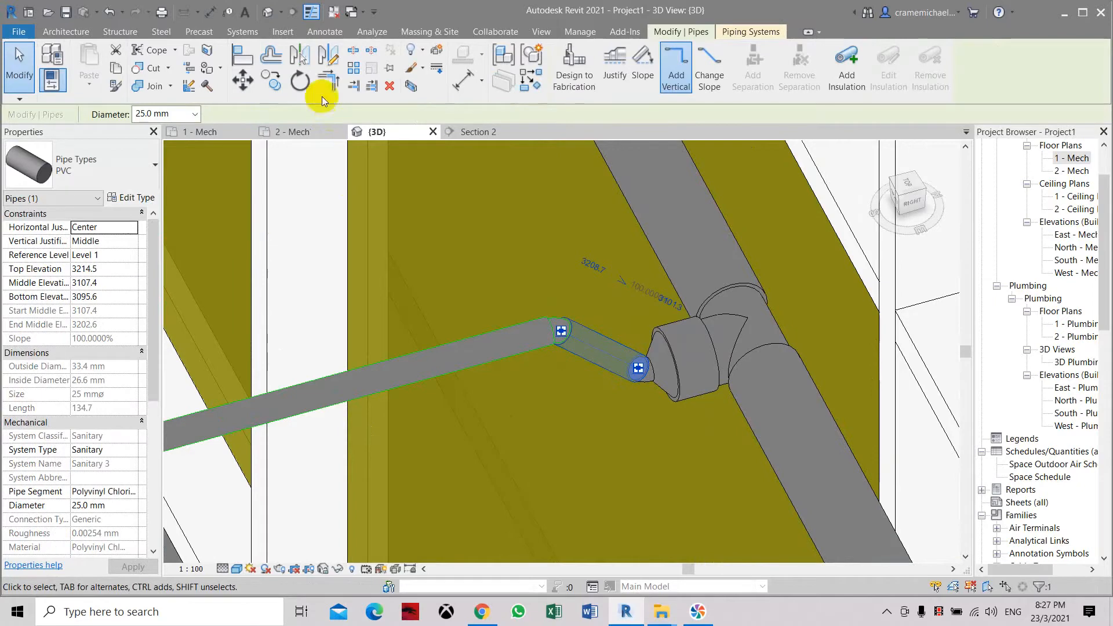
{"action": "left_click", "coordinate": [273, 81]}
{"action": "left_click", "coordinate": [558, 330]}
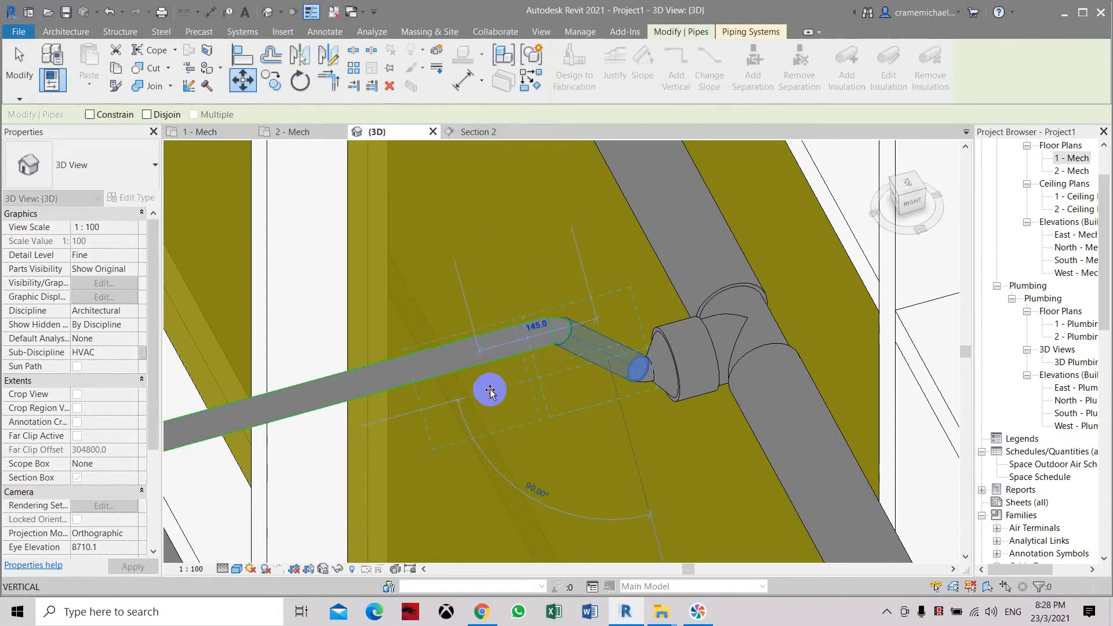
{"action": "left_click", "coordinate": [524, 385]}
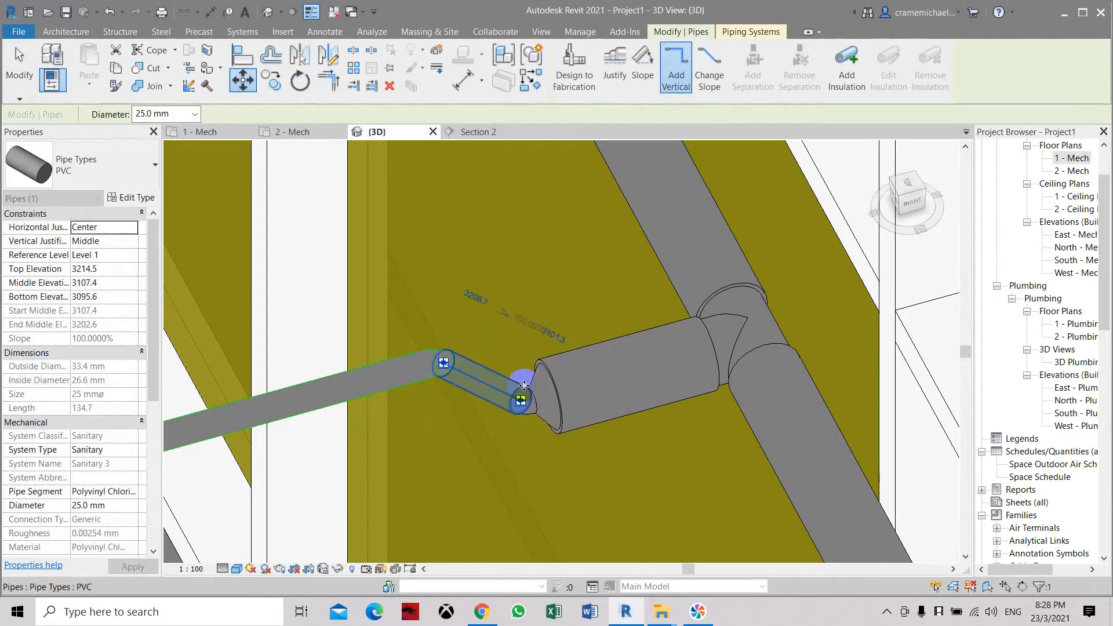
{"action": "left_click", "coordinate": [565, 386]}
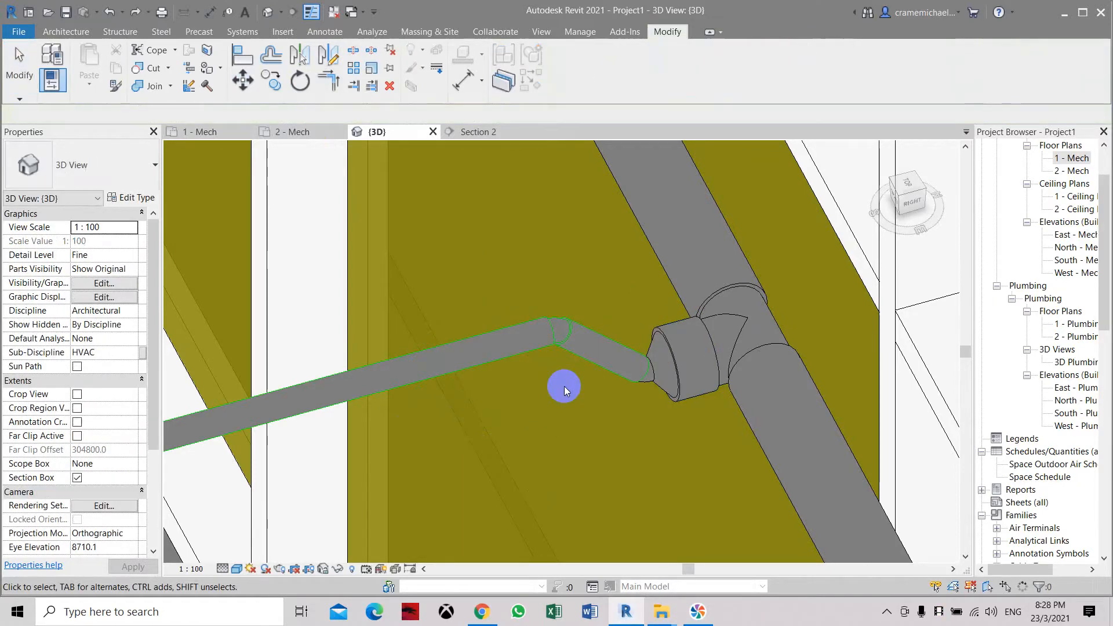
Delete the short sloped 25 mm pipe segment and the elbows at its two ends, keeping the tee and its transition.
{"action": "left_click", "coordinate": [590, 349]}
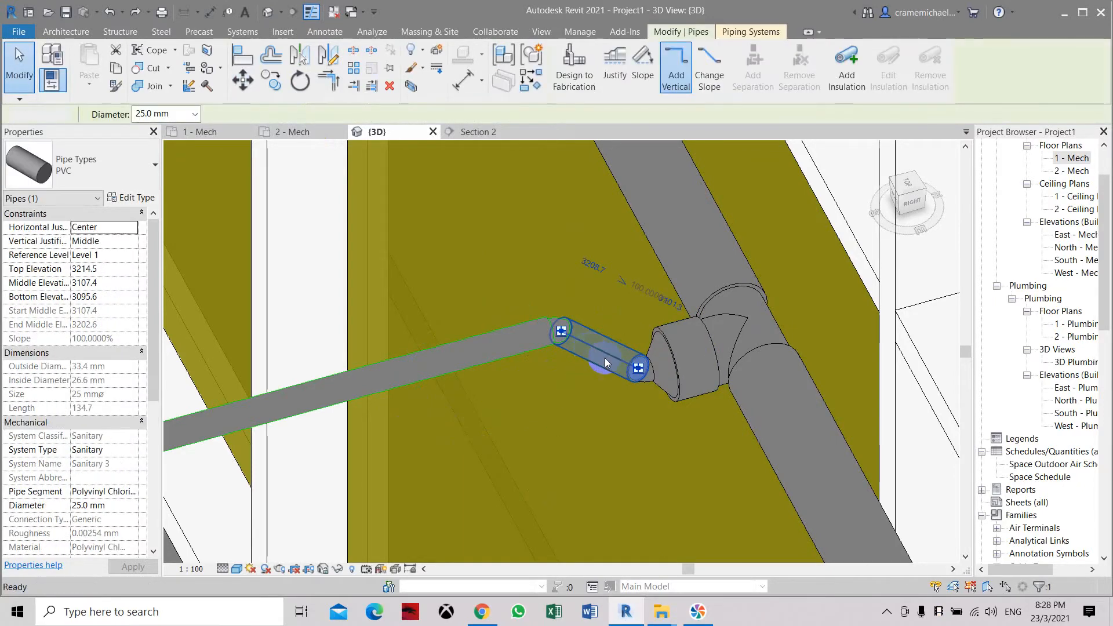
{"action": "key", "text": "Delete"}
{"action": "left_click", "coordinate": [635, 373]}
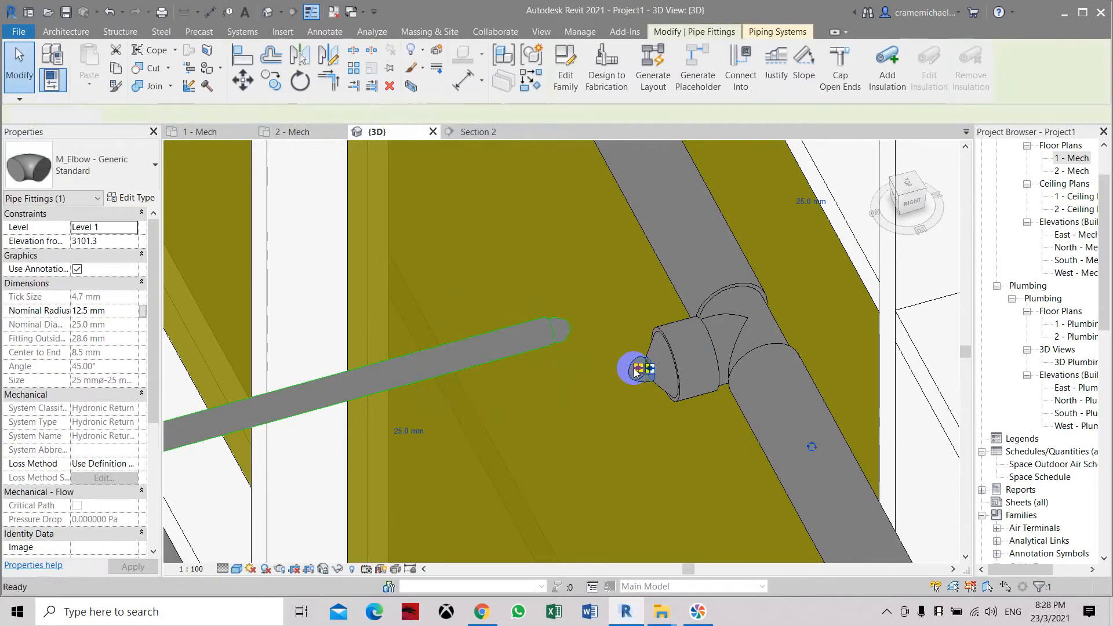
{"action": "key", "text": "Escape"}
{"action": "left_click", "coordinate": [561, 335]}
{"action": "key", "text": "Delete"}
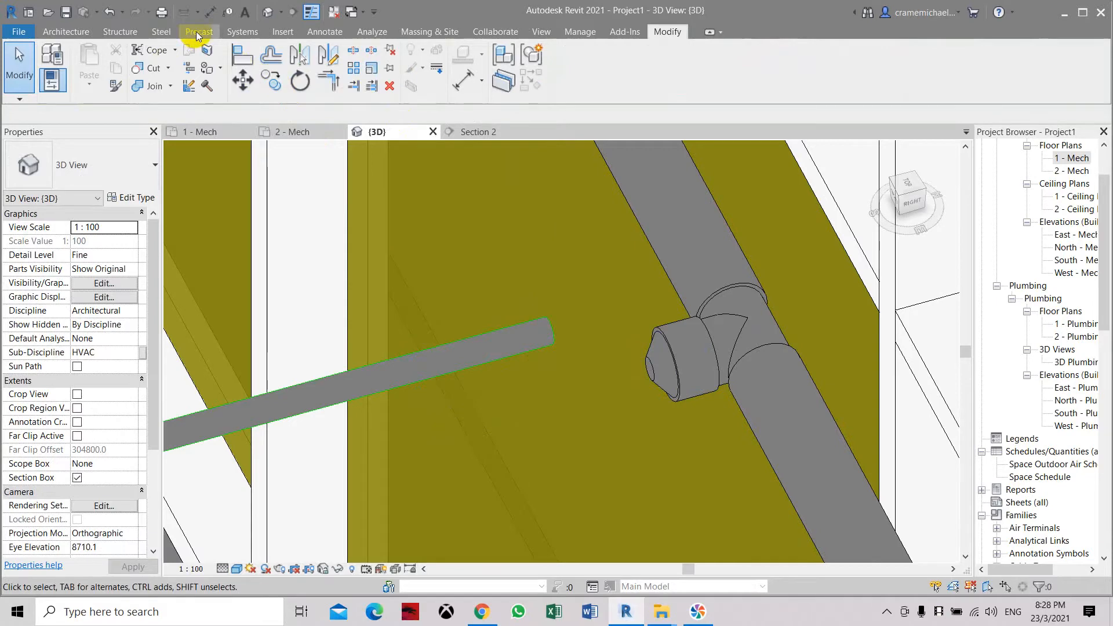
{"action": "left_click", "coordinate": [242, 32]}
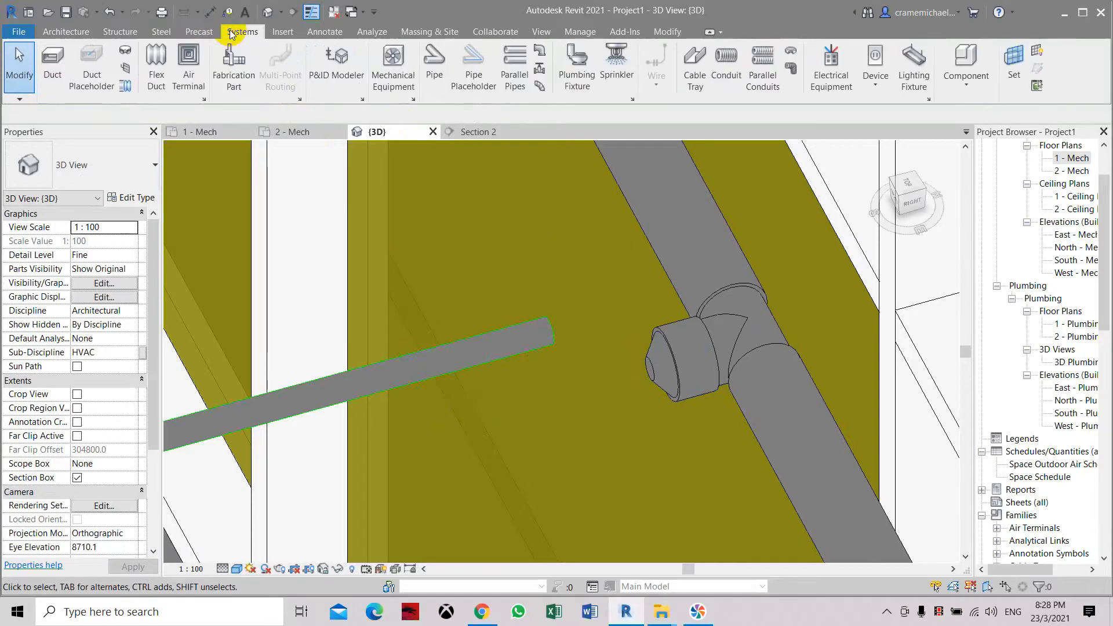
{"action": "left_click", "coordinate": [435, 63]}
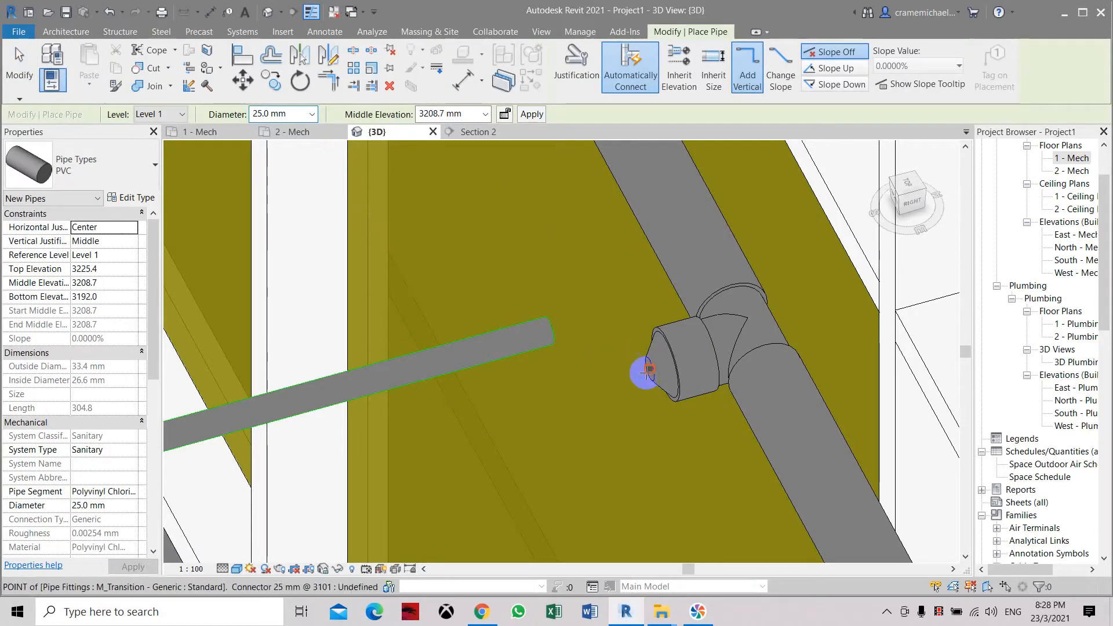
{"action": "left_click", "coordinate": [649, 371]}
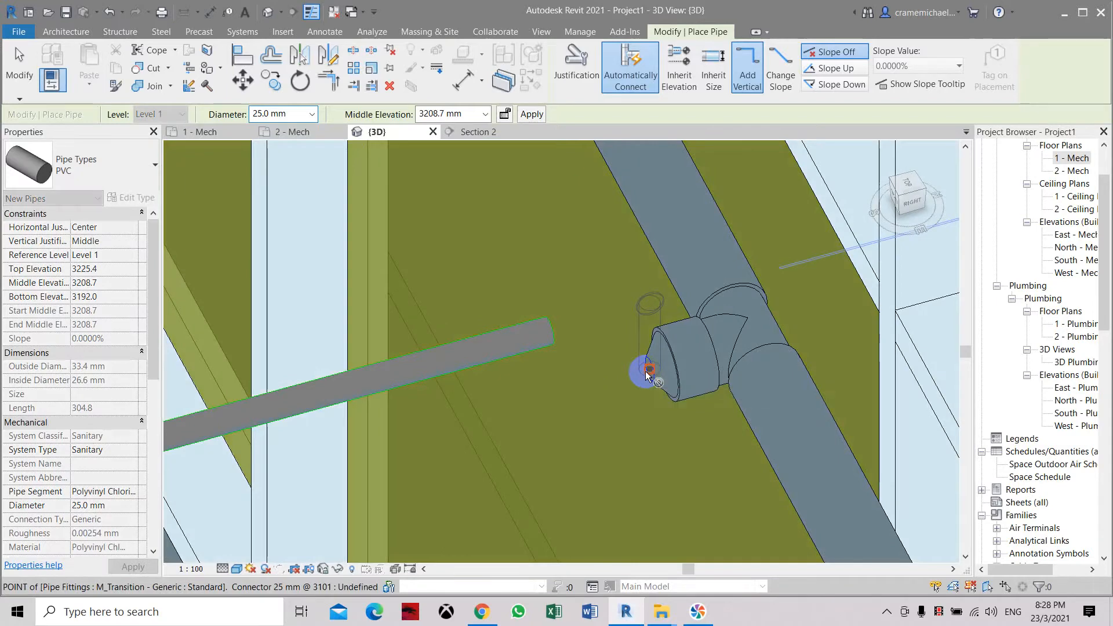
{"action": "key", "text": "Escape"}
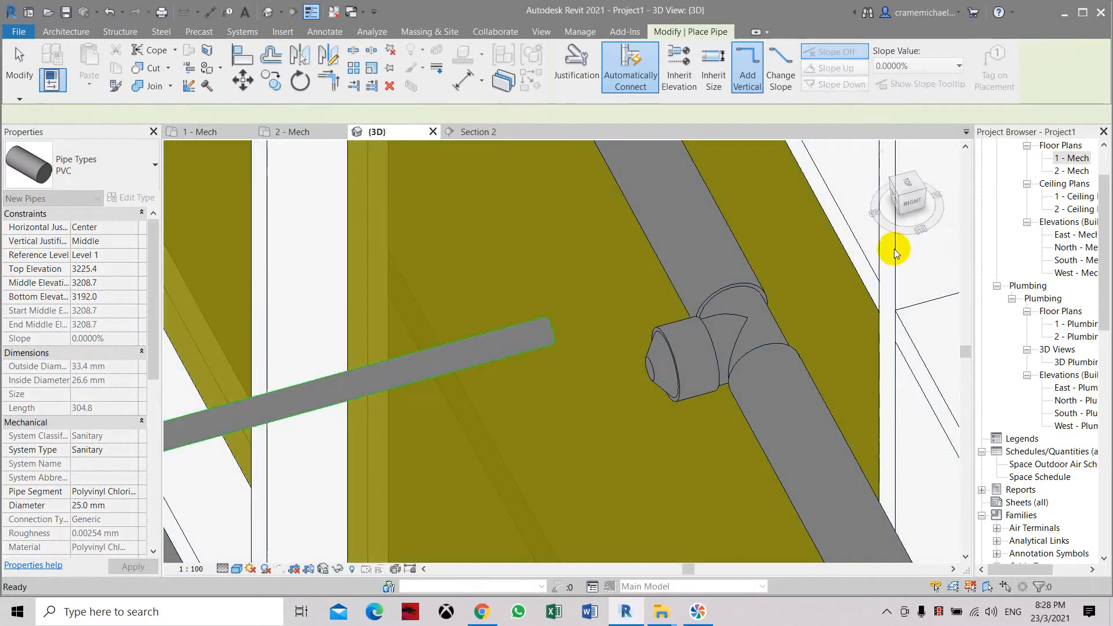
{"action": "key", "text": "Escape"}
In the 1 - Mech floor plan, cut a building section beside the fan coil unit with the disconnected drain, facing the unit, and open it.
{"action": "double_click", "coordinate": [1067, 157]}
{"action": "scroll", "coordinate": [580, 347], "scroll_direction": "down", "scroll_amount": 13}
{"action": "scroll", "coordinate": [557, 389], "scroll_direction": "up", "scroll_amount": 3}
{"action": "middle_click_drag", "start_coordinate": [538, 386], "coordinate": [463, 351]}
{"action": "scroll", "coordinate": [464, 353], "scroll_direction": "down", "scroll_amount": 3}
{"action": "middle_click_drag", "start_coordinate": [793, 377], "coordinate": [563, 363]}
{"action": "middle_click_drag", "start_coordinate": [872, 361], "coordinate": [624, 333]}
{"action": "scroll", "coordinate": [609, 311], "scroll_direction": "up", "scroll_amount": 2}
{"action": "scroll", "coordinate": [515, 225], "scroll_direction": "up", "scroll_amount": 2}
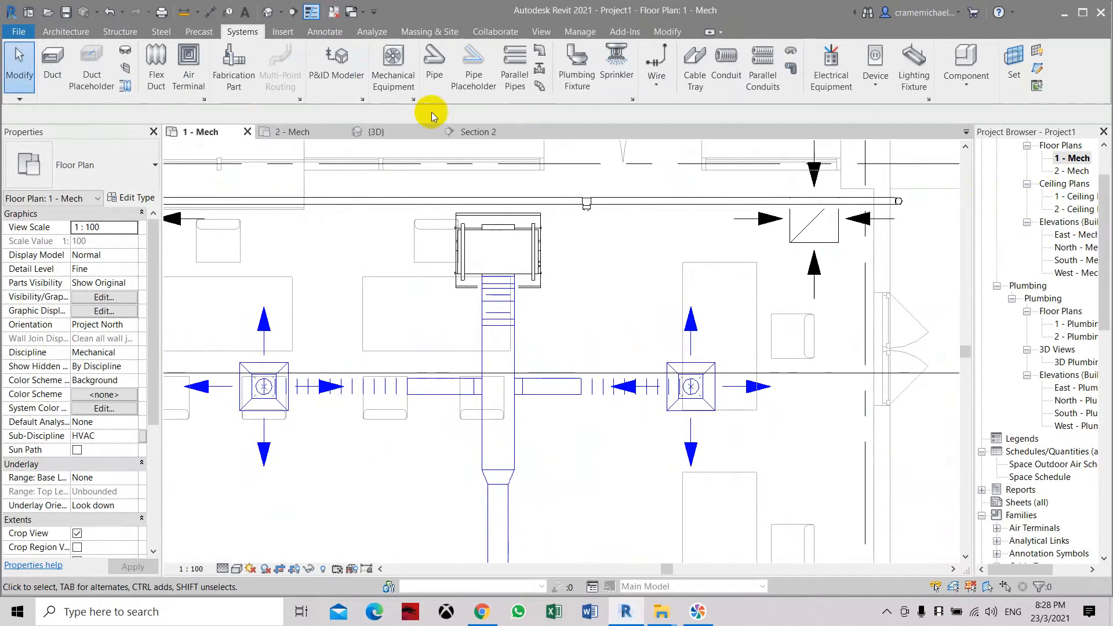
{"action": "left_click", "coordinate": [293, 11]}
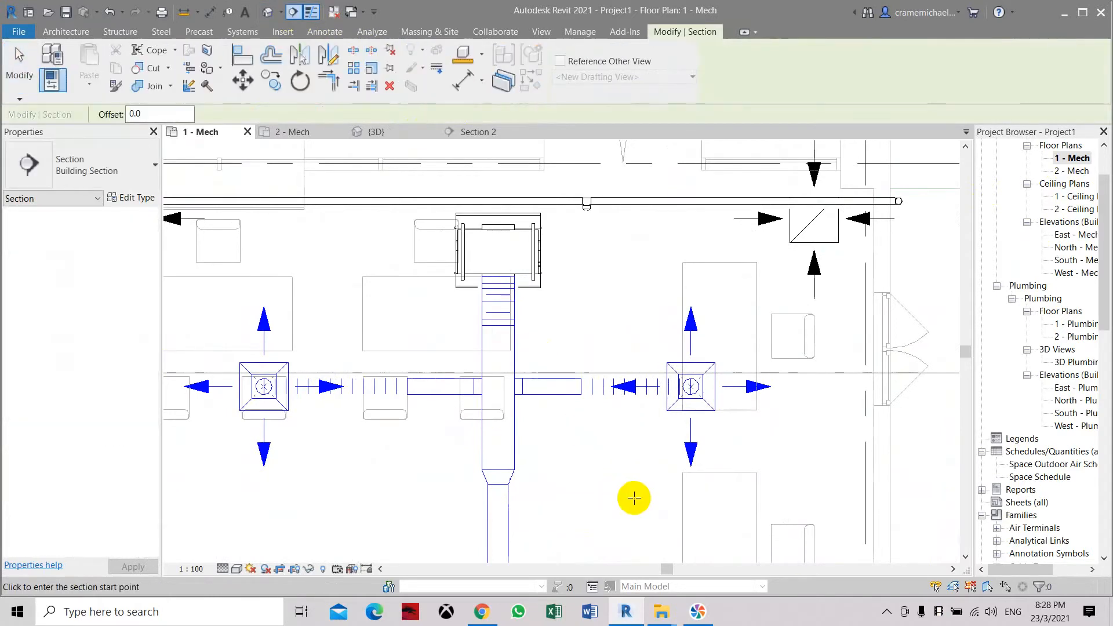
{"action": "left_click", "coordinate": [643, 185]}
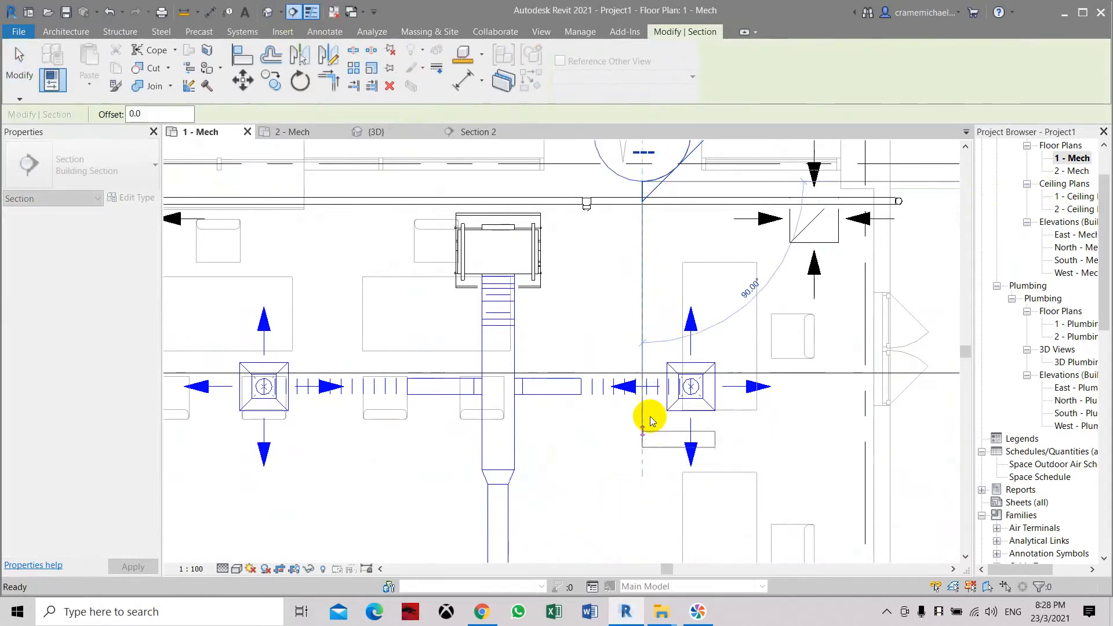
{"action": "left_click", "coordinate": [648, 497]}
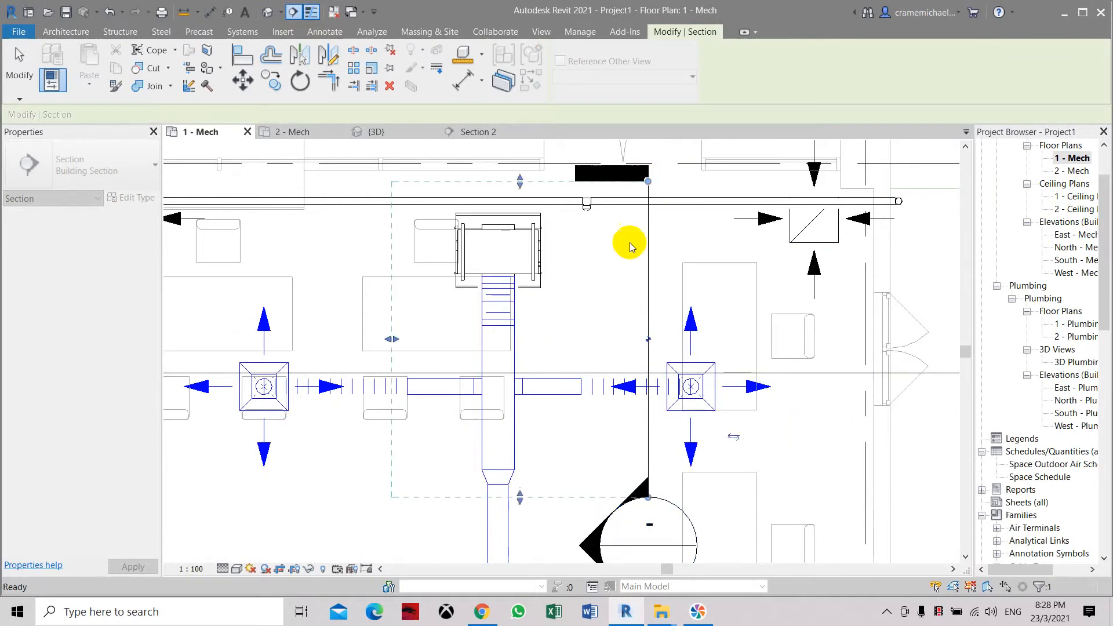
{"action": "key", "text": "Escape"}
{"action": "double_click", "coordinate": [596, 522]}
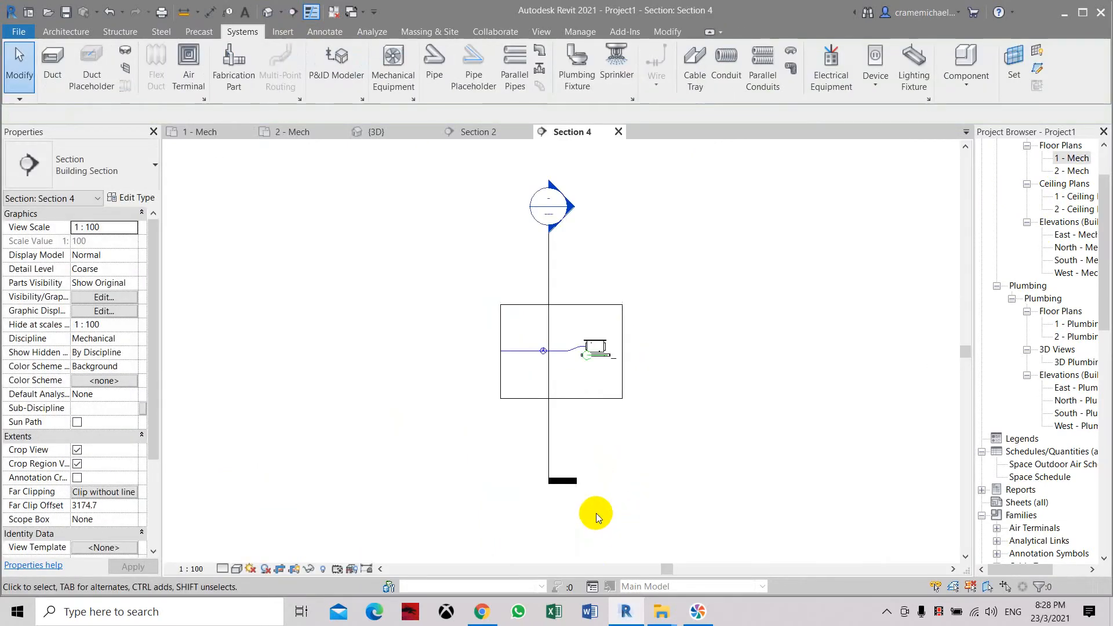
Enlarge the section's crop region sideways past the exterior wall and down below the Level 1 floor.
{"action": "scroll", "coordinate": [576, 441], "scroll_direction": "up", "scroll_amount": 3}
{"action": "left_click", "coordinate": [657, 333]}
{"action": "left_click", "coordinate": [659, 298]}
{"action": "left_click_drag", "start_coordinate": [659, 286], "coordinate": [878, 285]}
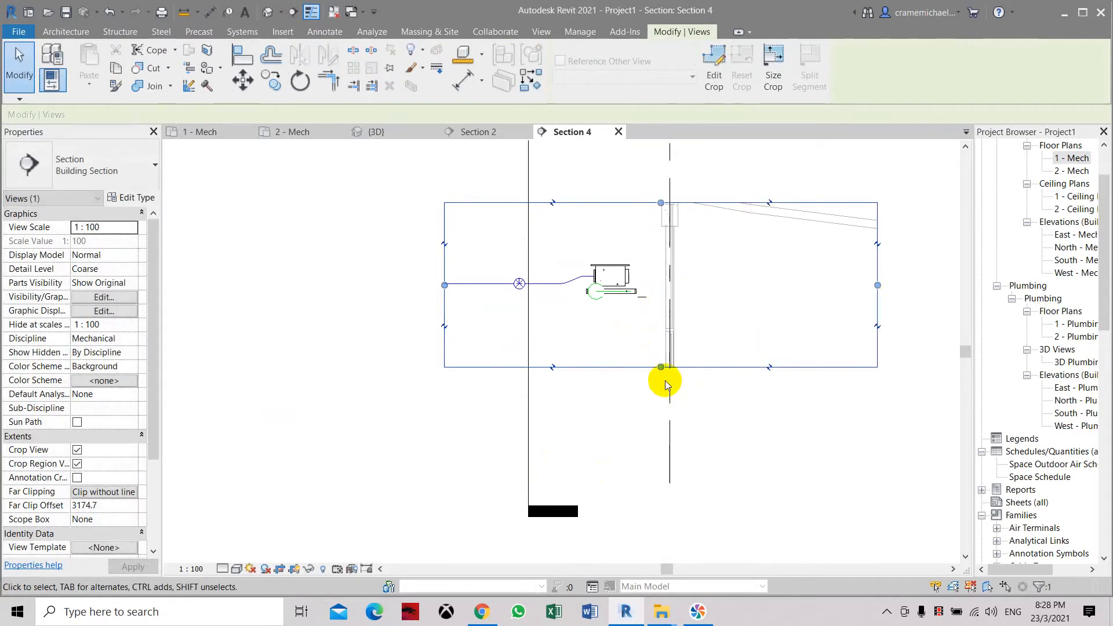
{"action": "left_click_drag", "start_coordinate": [661, 369], "coordinate": [661, 477]}
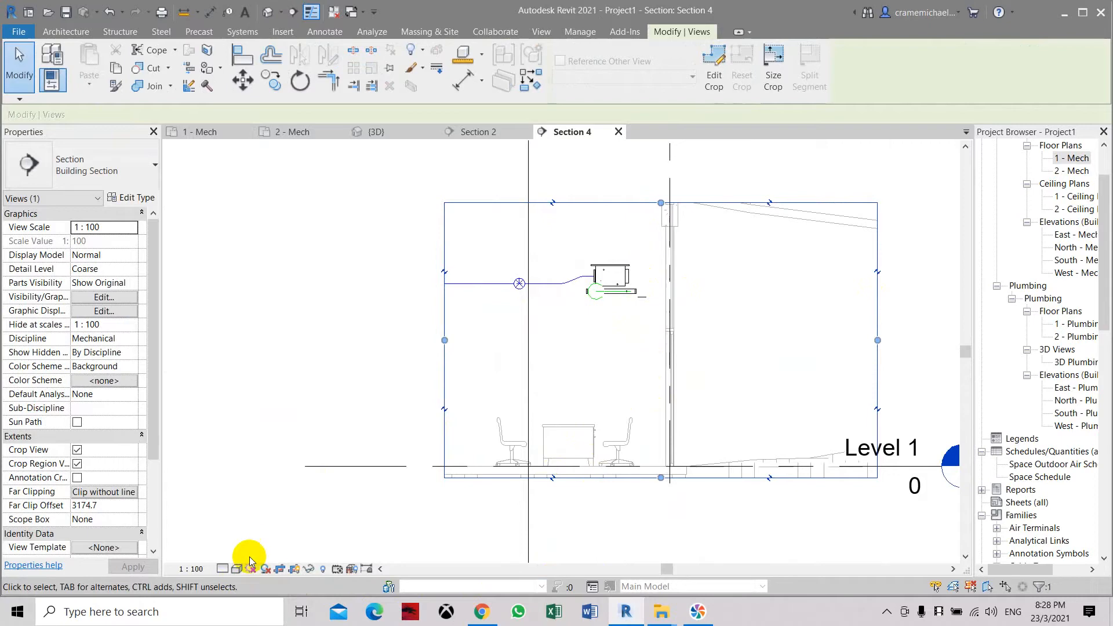
Set the section view's visual style to Shaded and its detail level to Fine.
{"action": "left_click", "coordinate": [237, 569]}
{"action": "left_click", "coordinate": [264, 524]}
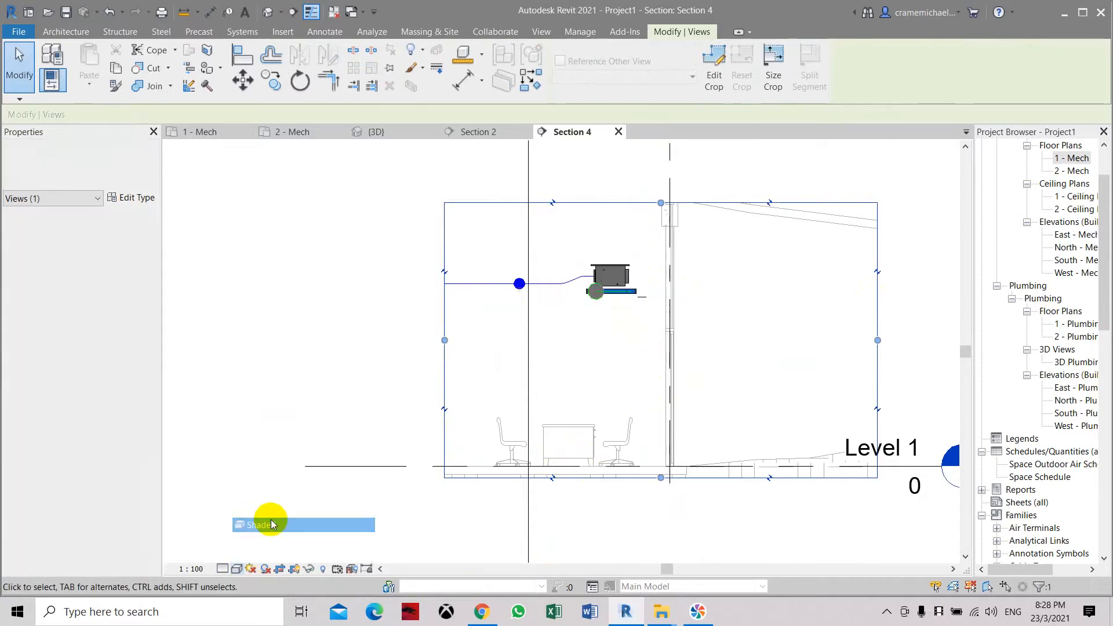
{"action": "left_click", "coordinate": [223, 569]}
{"action": "left_click", "coordinate": [232, 556]}
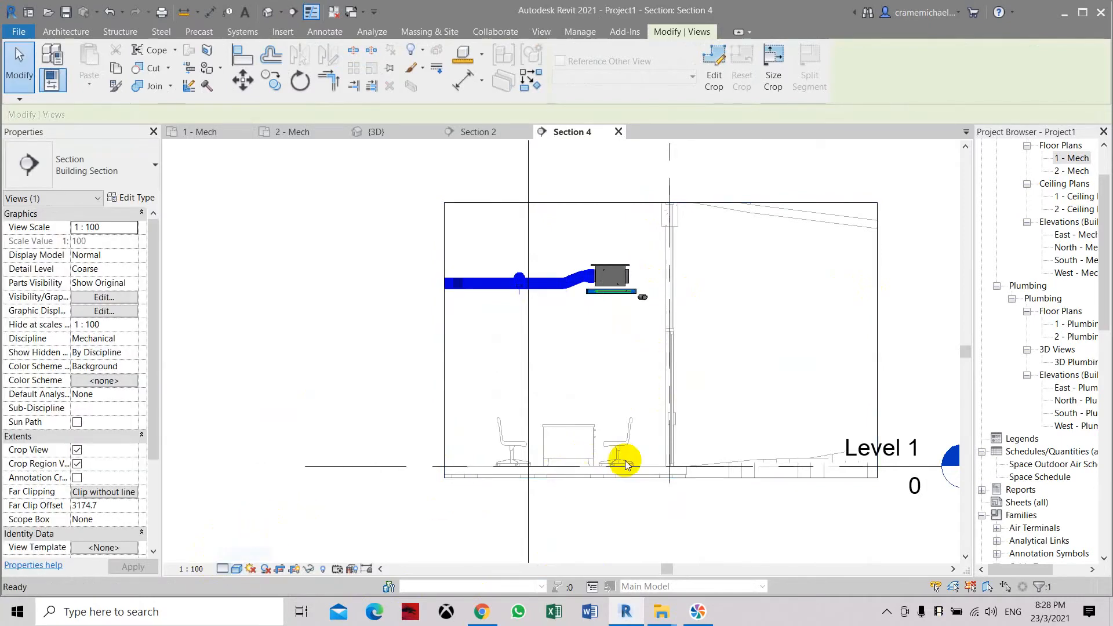
{"action": "left_click", "coordinate": [625, 460]}
Draw a 25 mm PVC pipe horizontally from the tee's transition, then diagonally up at 45° into the unit's horizontal drain pipe.
{"action": "scroll", "coordinate": [653, 327], "scroll_direction": "up", "scroll_amount": 5}
{"action": "scroll", "coordinate": [621, 242], "scroll_direction": "up", "scroll_amount": 6}
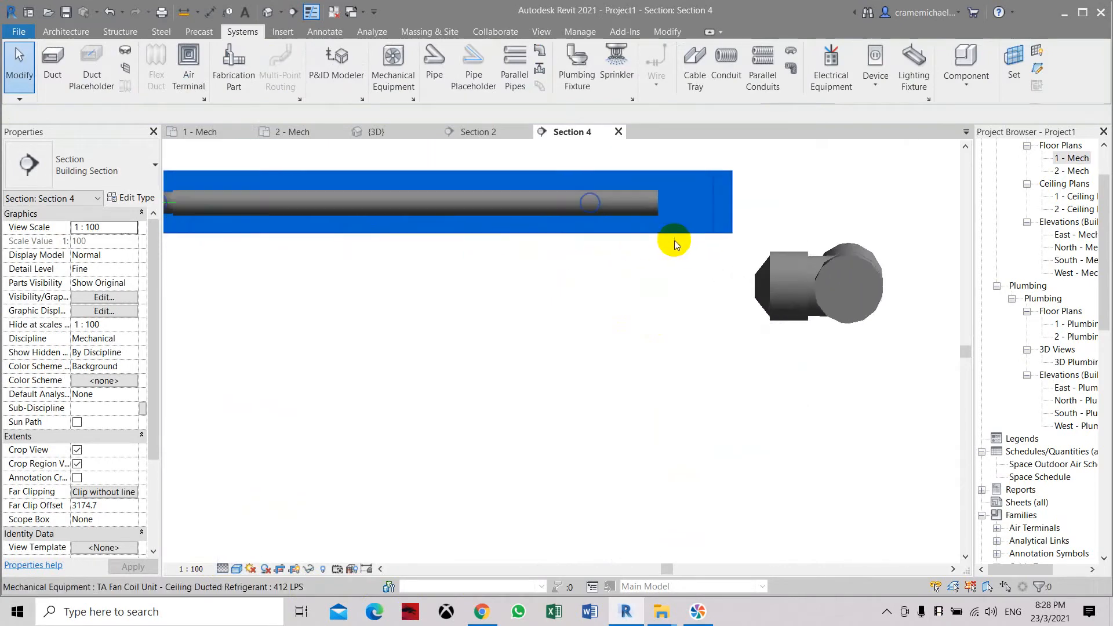
{"action": "middle_click_drag", "start_coordinate": [484, 227], "coordinate": [494, 291]}
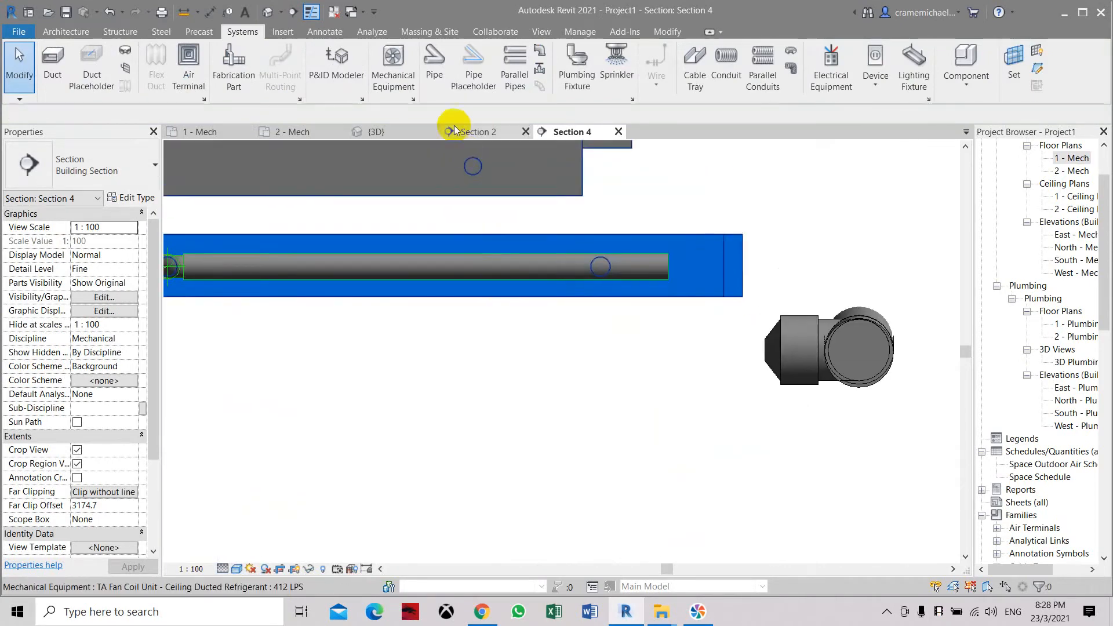
{"action": "left_click", "coordinate": [434, 58]}
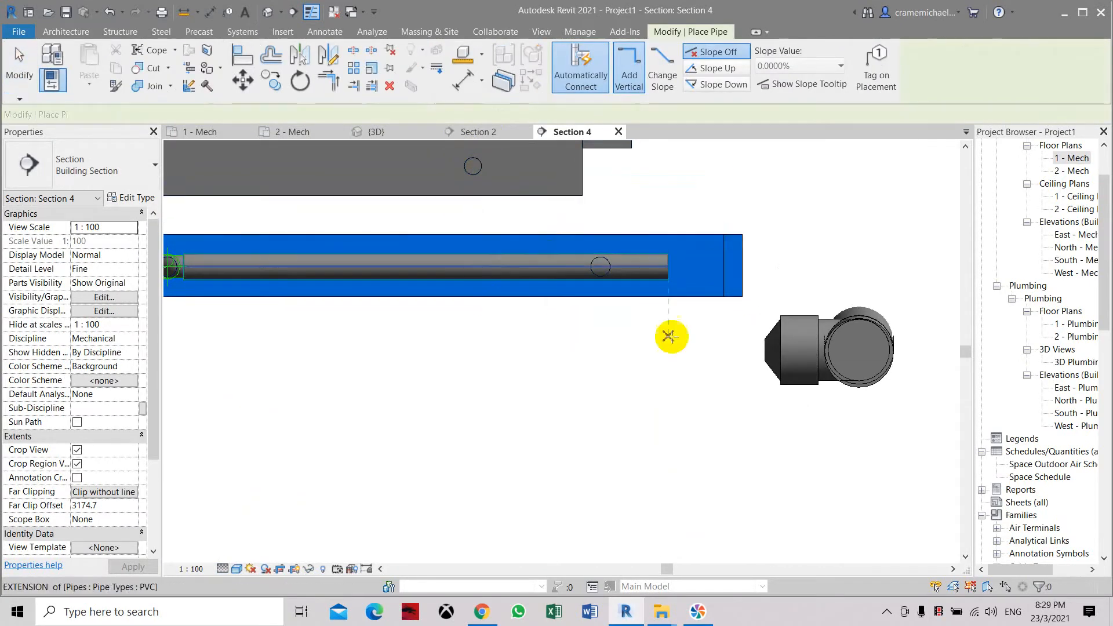
{"action": "left_click", "coordinate": [745, 349]}
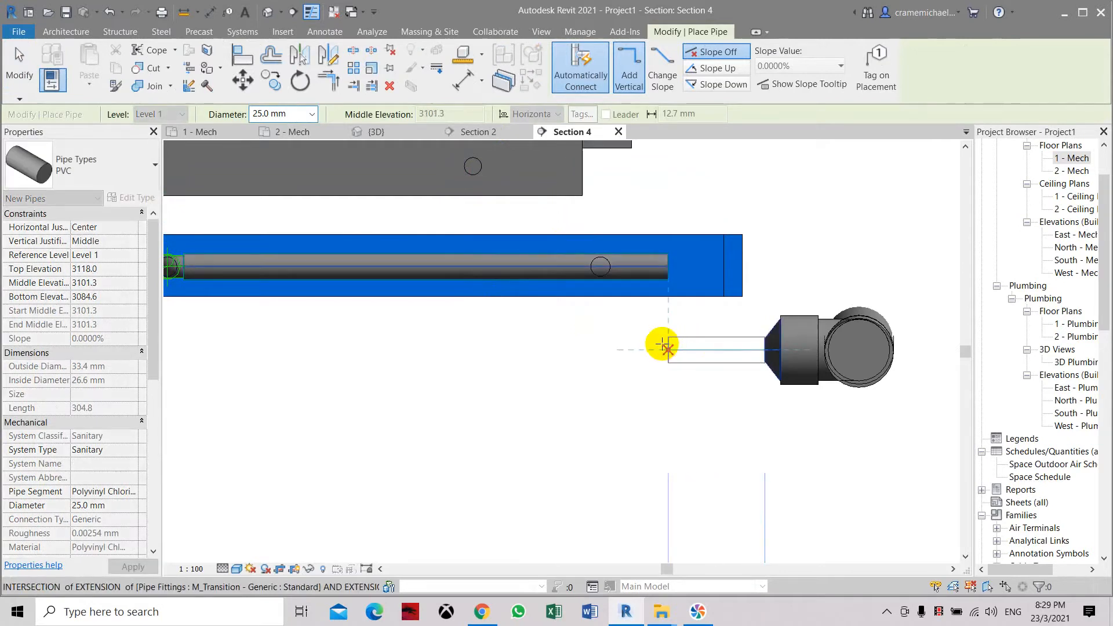
{"action": "left_click", "coordinate": [663, 344]}
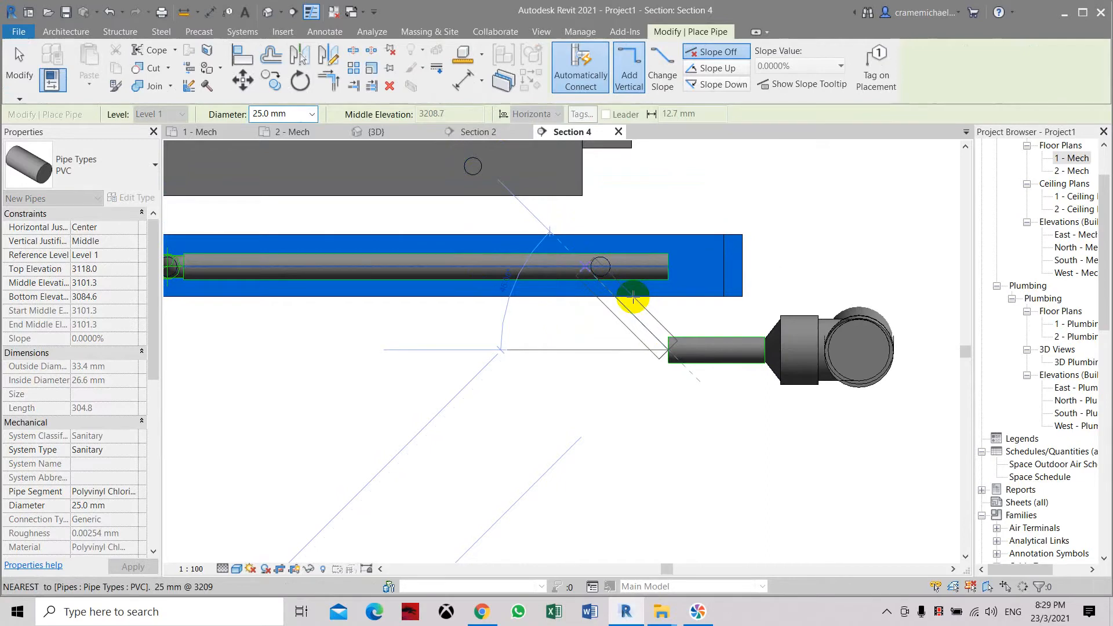
{"action": "left_click", "coordinate": [634, 297]}
{"action": "scroll", "coordinate": [623, 297], "scroll_direction": "up", "scroll_amount": 1}
{"action": "key", "text": "Escape"}
{"action": "key", "text": "Escape"}
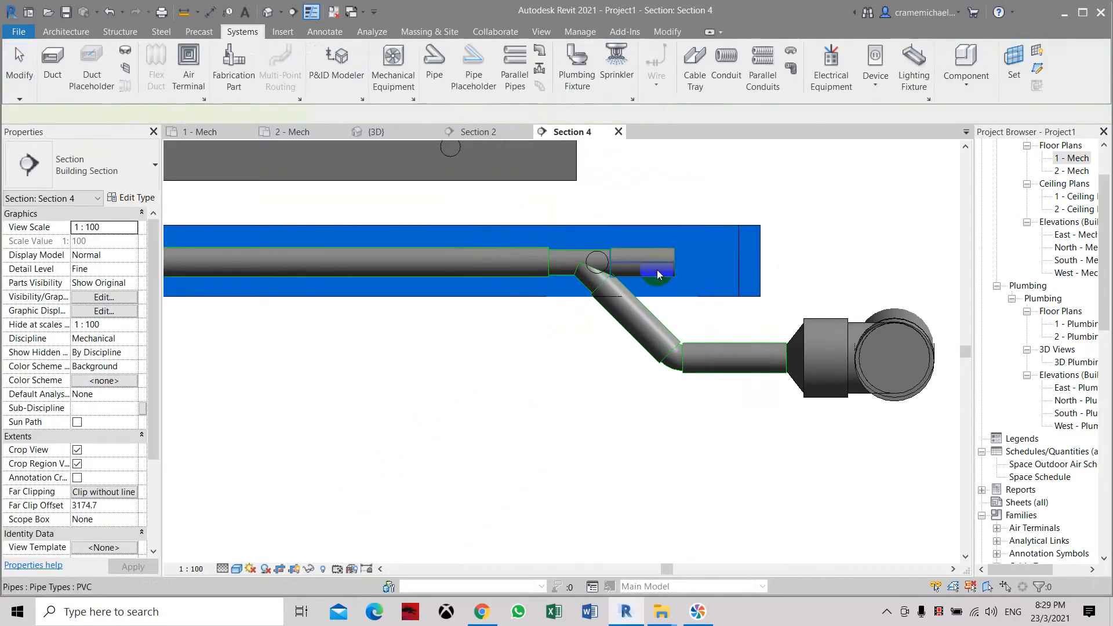
Delete the leftover pipe stub beyond the diagonal branch and the small tee joining it to the drain pipe.
{"action": "left_click", "coordinate": [659, 275]}
{"action": "key", "text": "Delete"}
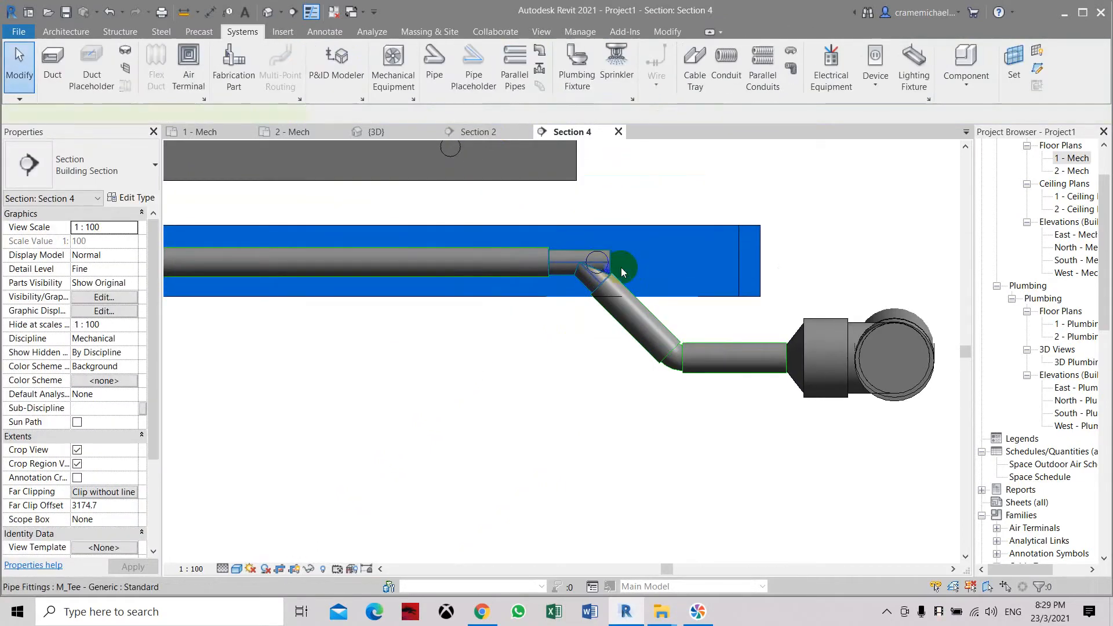
{"action": "left_click", "coordinate": [621, 267]}
{"action": "key", "text": "Delete"}
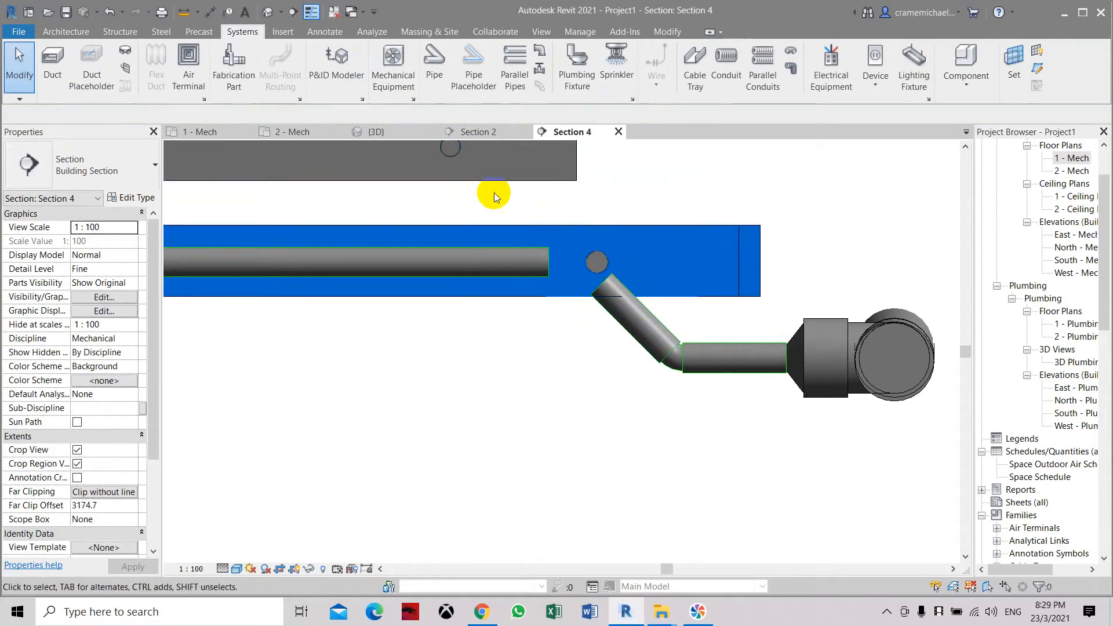
Trim/extend the unit's horizontal drain pipe and the diagonal pipe to a corner so that an elbow joins them.
{"action": "left_click", "coordinate": [667, 31]}
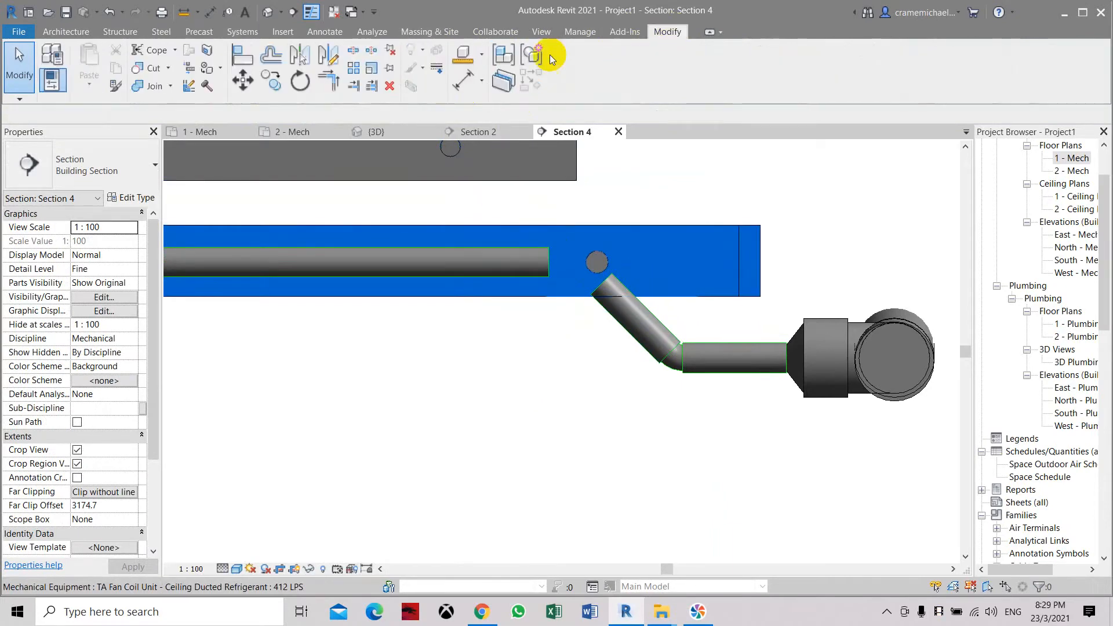
{"action": "left_click", "coordinate": [330, 81]}
{"action": "left_click", "coordinate": [537, 266]}
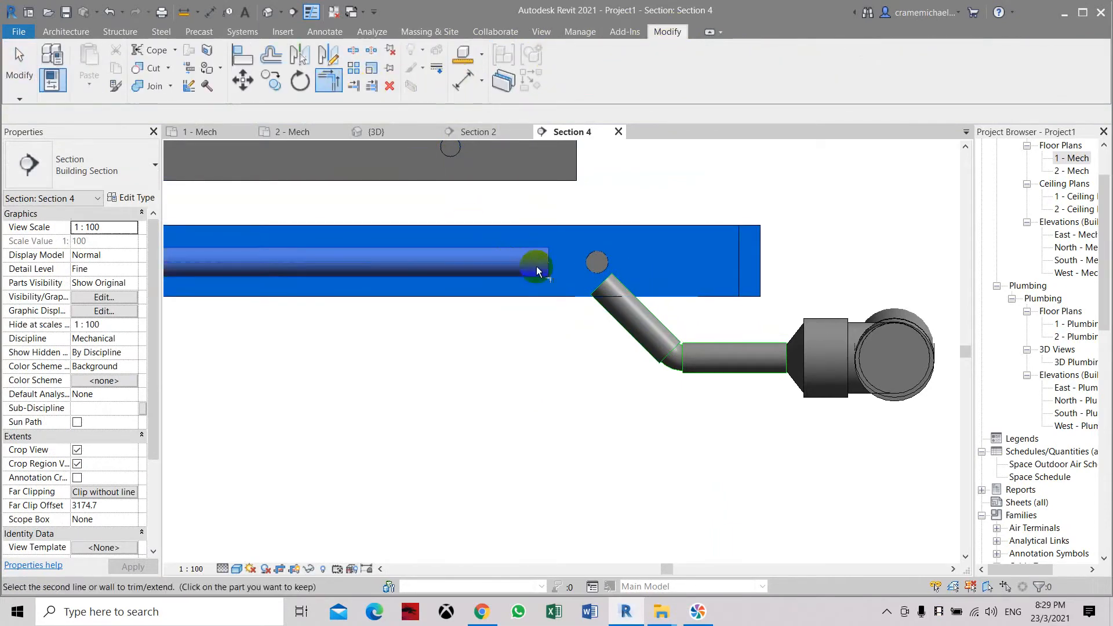
{"action": "left_click", "coordinate": [619, 302]}
{"action": "key", "text": "Escape"}
{"action": "scroll", "coordinate": [748, 344], "scroll_direction": "down", "scroll_amount": 3}
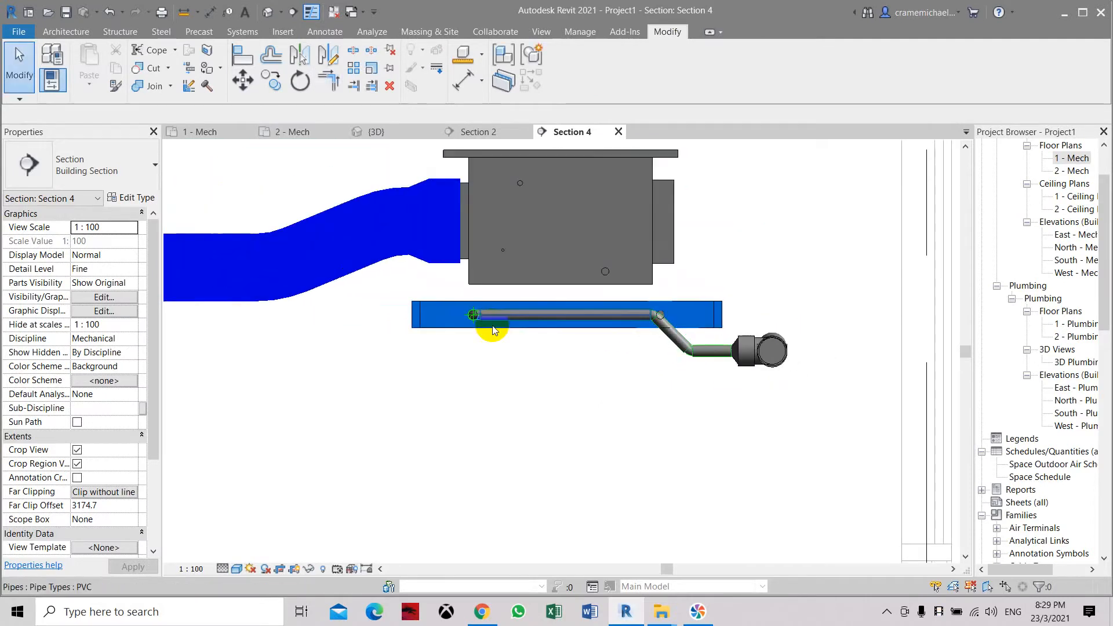
{"action": "scroll", "coordinate": [757, 382], "scroll_direction": "up", "scroll_amount": 1}
{"action": "scroll", "coordinate": [615, 353], "scroll_direction": "down", "scroll_amount": 1}
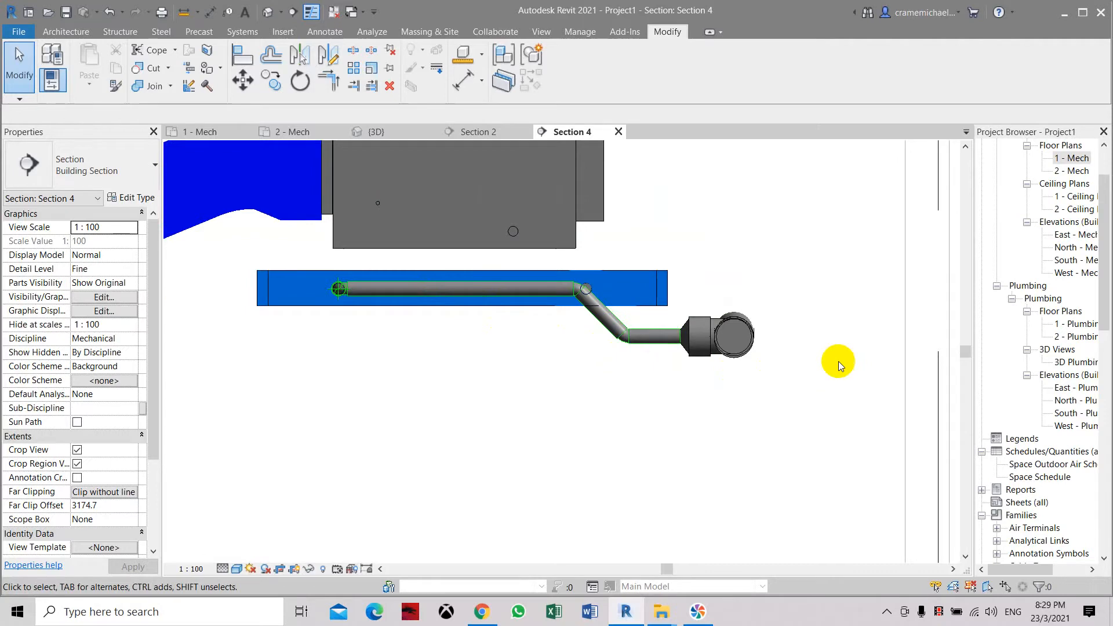
{"action": "scroll", "coordinate": [652, 360], "scroll_direction": "down", "scroll_amount": 4}
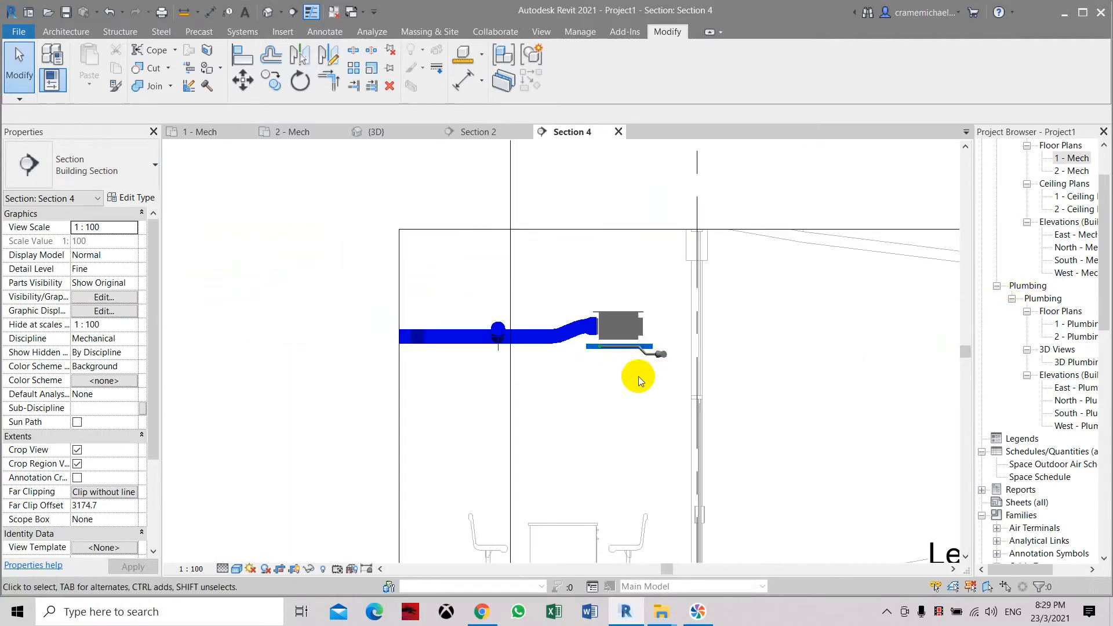
{"action": "scroll", "coordinate": [638, 377], "scroll_direction": "up", "scroll_amount": 2}
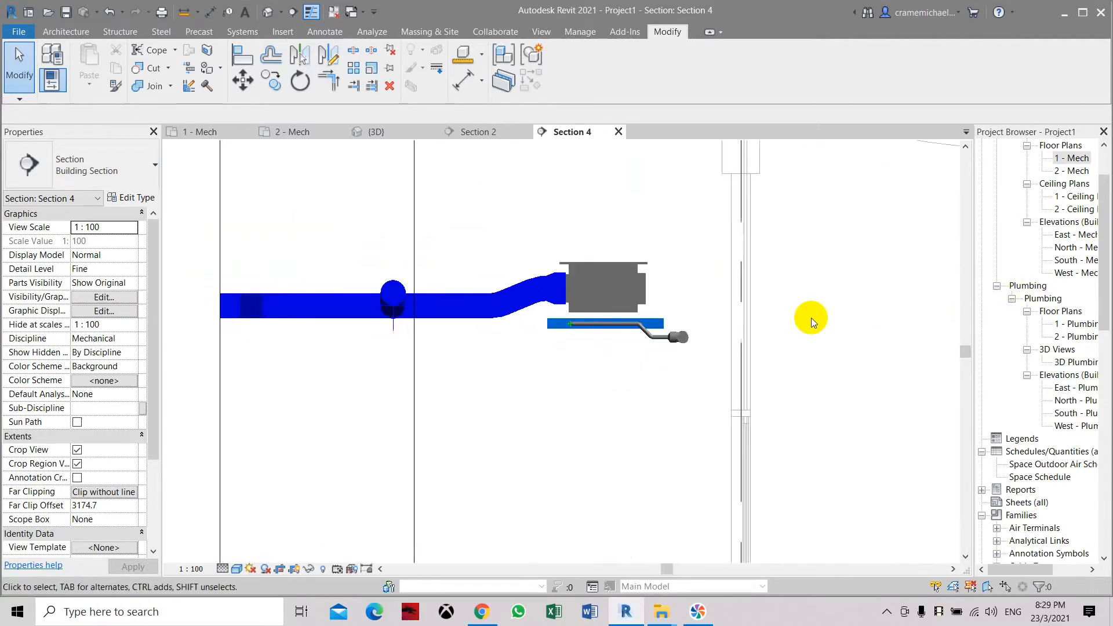
In the 1 - Mech floor plan, copy the section line about 10.1 m across to the neighbouring fan coil unit and open the copied section.
{"action": "double_click", "coordinate": [1078, 160]}
{"action": "scroll", "coordinate": [785, 290], "scroll_direction": "down", "scroll_amount": 2}
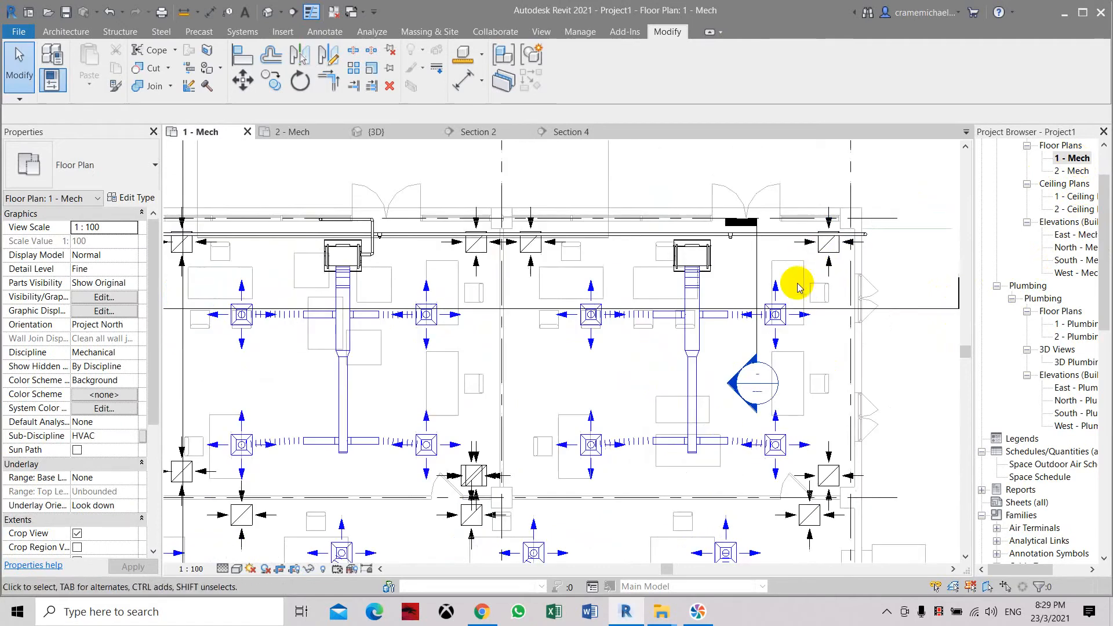
{"action": "left_click", "coordinate": [756, 284]}
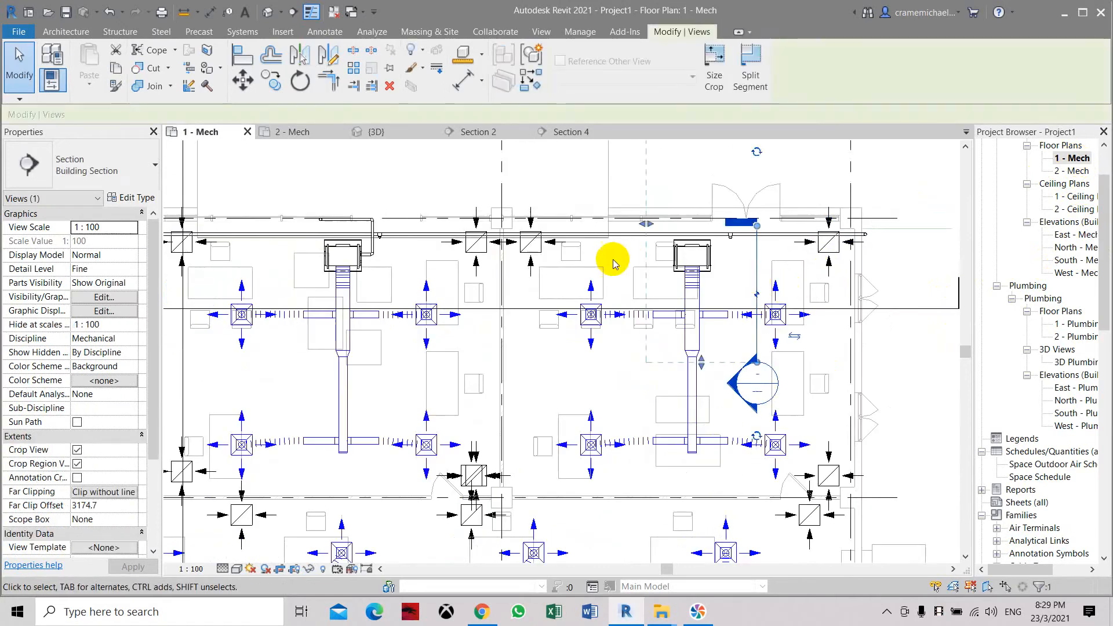
{"action": "left_click", "coordinate": [263, 80]}
{"action": "left_click", "coordinate": [745, 294]}
{"action": "left_click", "coordinate": [399, 294]}
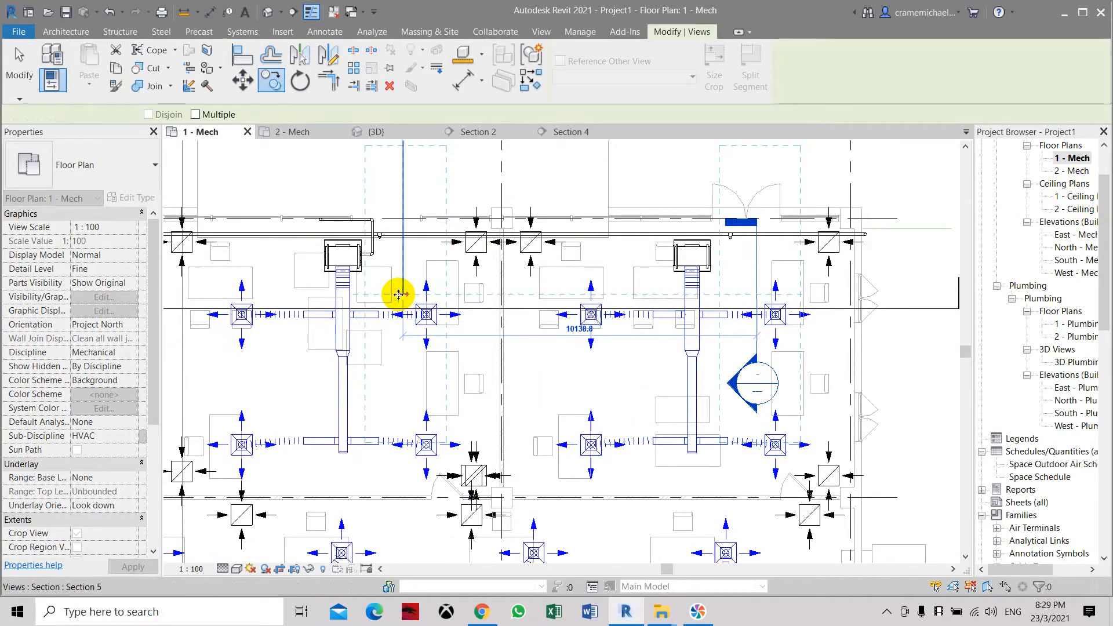
{"action": "double_click", "coordinate": [384, 384]}
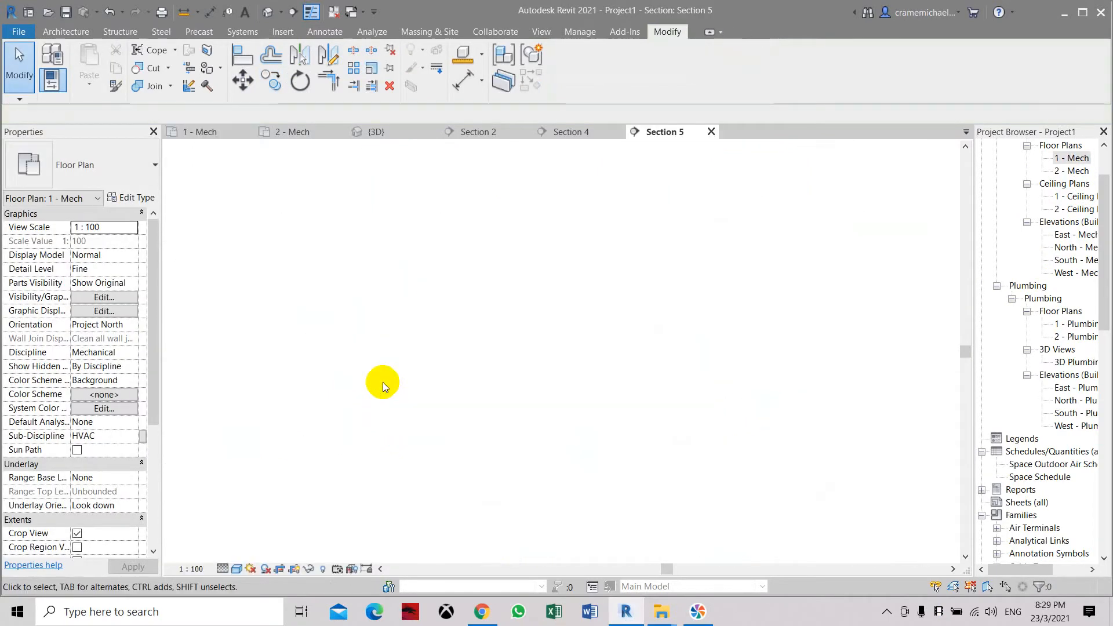
Delete the short diagonal 25 mm pipe and the elbows at its two ends, keeping the tee's transition on the main drain.
{"action": "scroll", "coordinate": [511, 290], "scroll_direction": "up", "scroll_amount": 5}
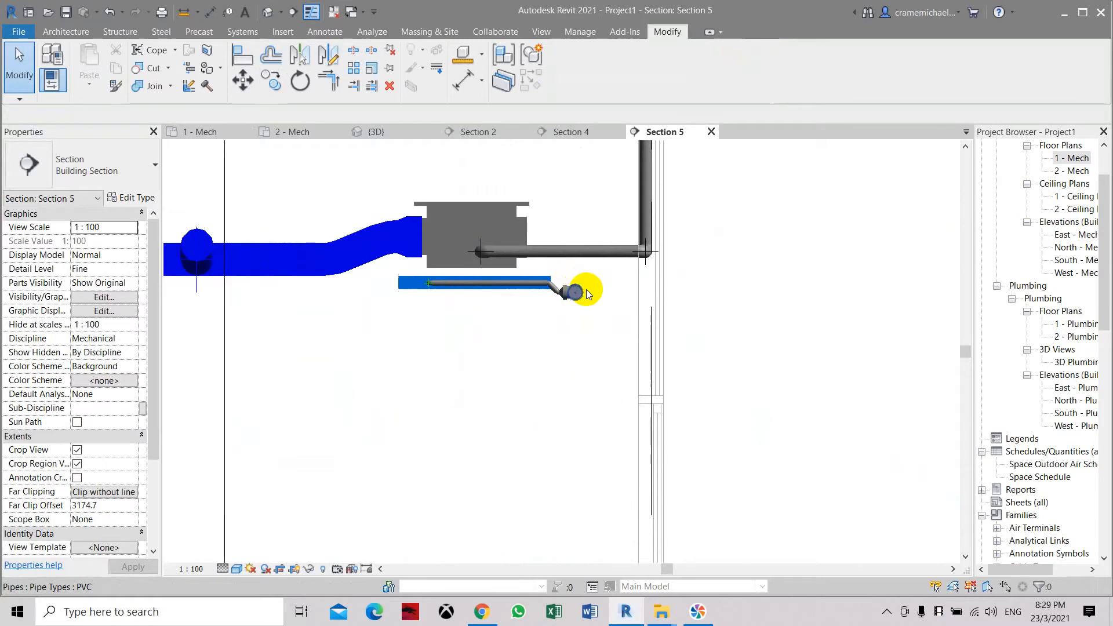
{"action": "scroll", "coordinate": [523, 296], "scroll_direction": "up", "scroll_amount": 3}
{"action": "middle_click_drag", "start_coordinate": [561, 316], "coordinate": [748, 260]}
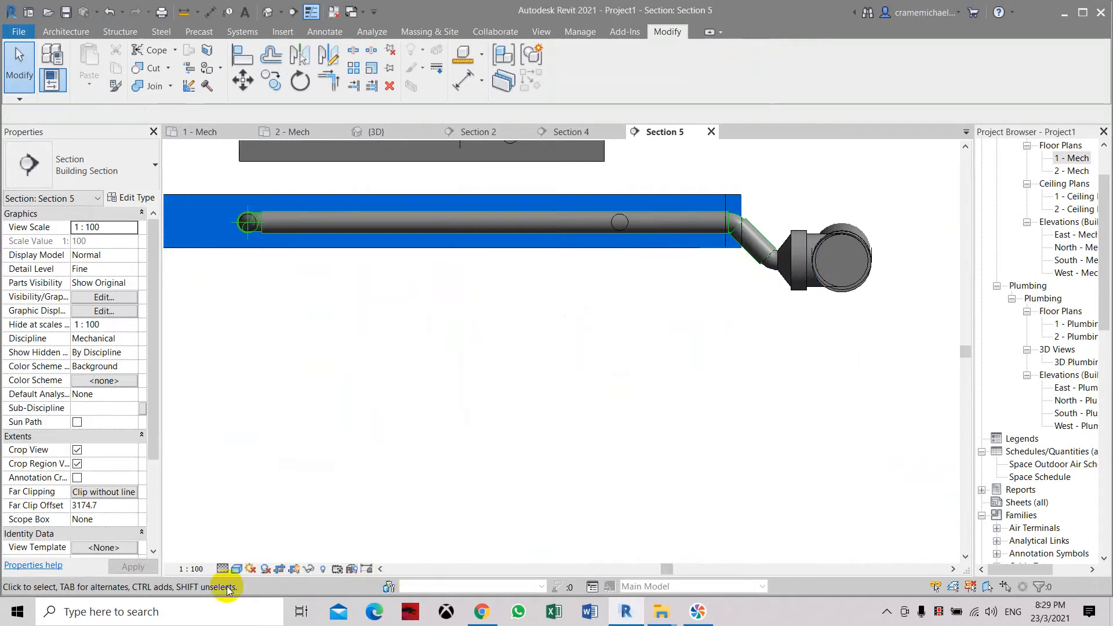
{"action": "scroll", "coordinate": [544, 343], "scroll_direction": "down", "scroll_amount": 2}
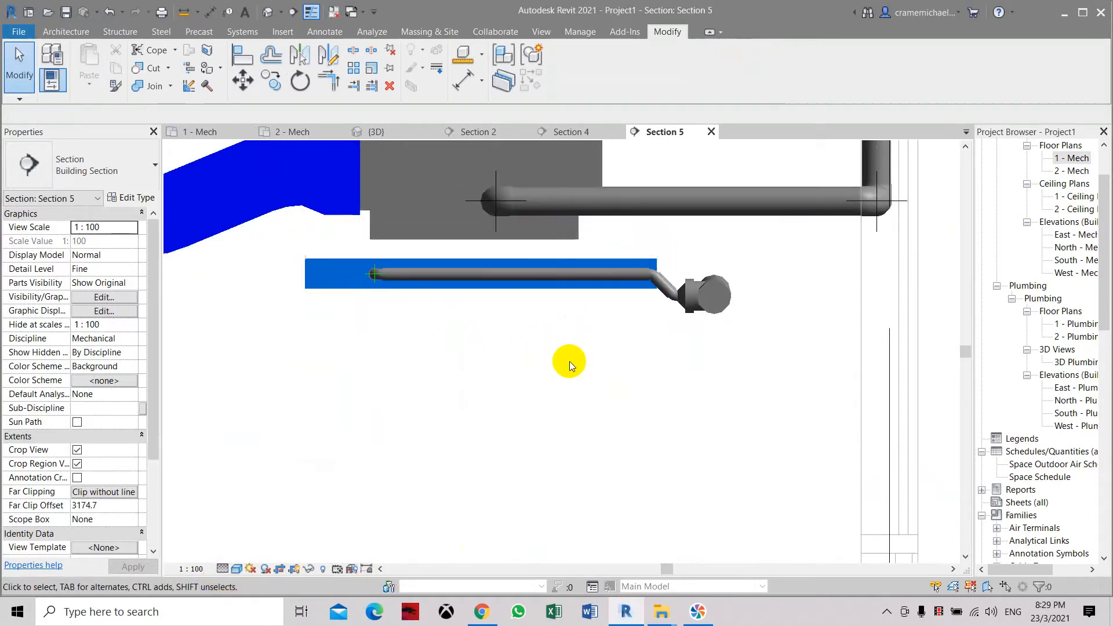
{"action": "scroll", "coordinate": [673, 277], "scroll_direction": "up", "scroll_amount": 1}
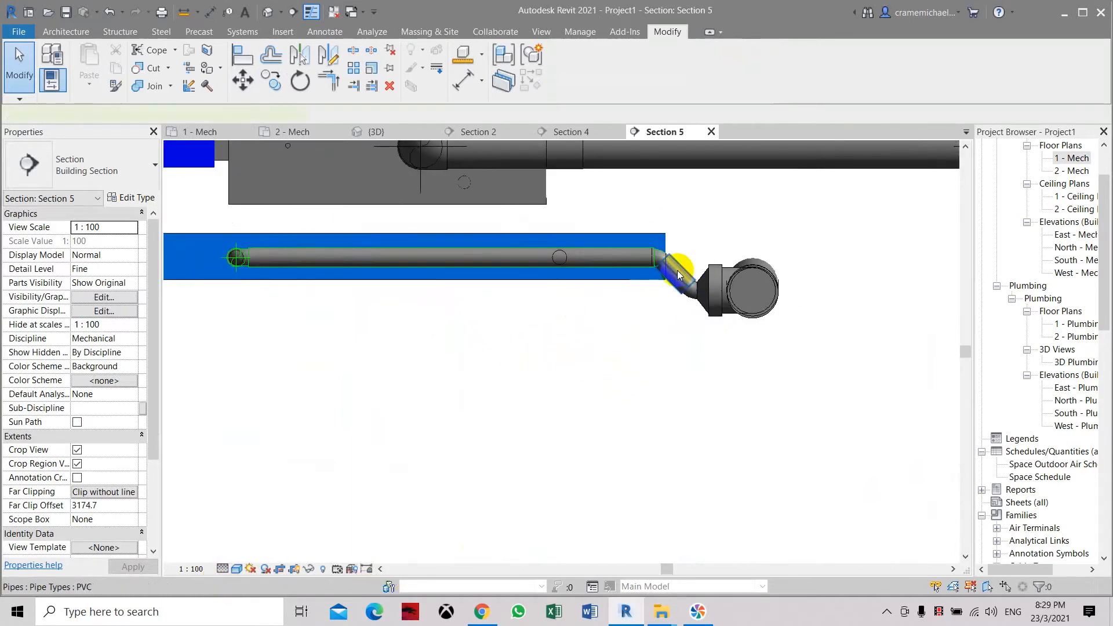
{"action": "left_click", "coordinate": [677, 274]}
{"action": "scroll", "coordinate": [676, 274], "scroll_direction": "up", "scroll_amount": 1}
{"action": "key", "text": "Delete"}
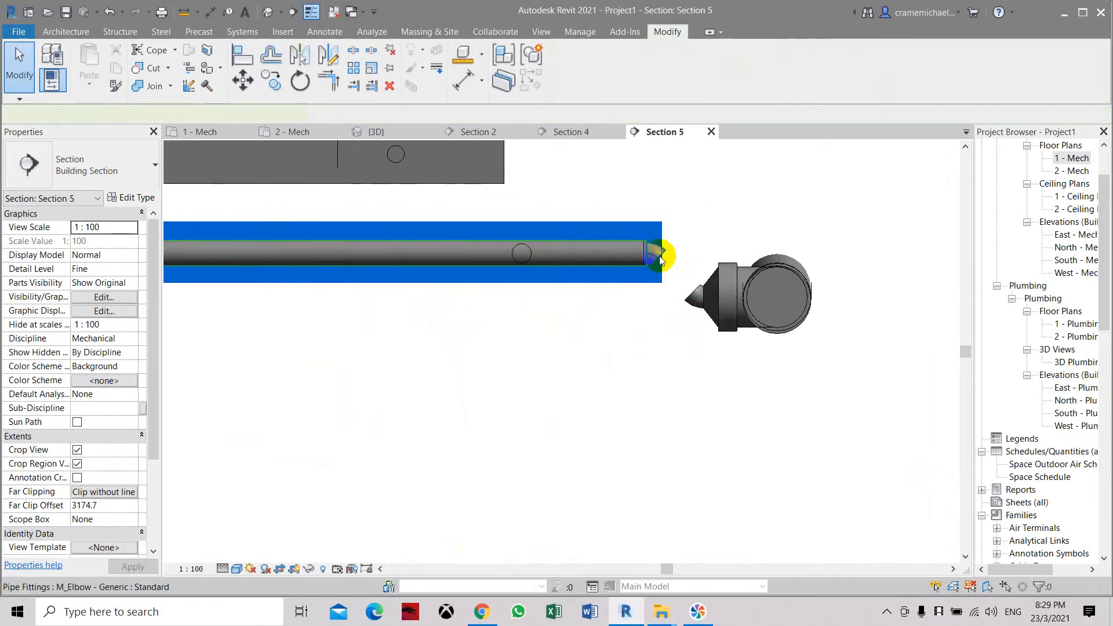
{"action": "left_click", "coordinate": [659, 255]}
{"action": "key", "text": "Delete"}
{"action": "left_click", "coordinate": [694, 299]}
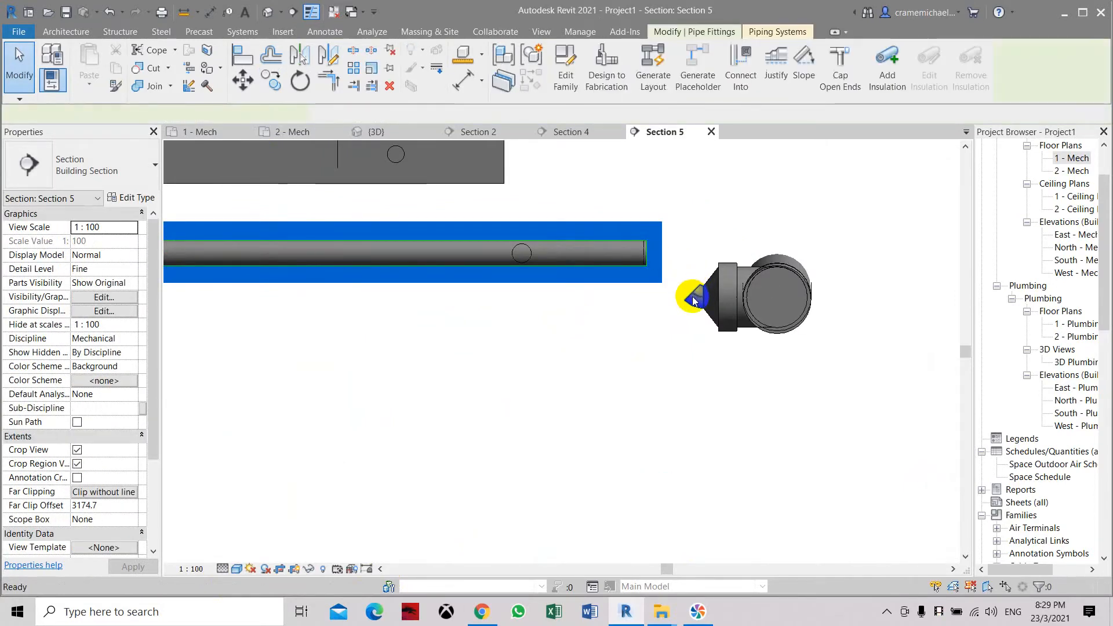
{"action": "key", "text": "Delete"}
Shorten the unit's horizontal 25 mm drain pipe to about 469 mm, pulling its free end back from the main drain.
{"action": "left_click", "coordinate": [643, 253]}
{"action": "left_click_drag", "start_coordinate": [638, 254], "coordinate": [469, 253]}
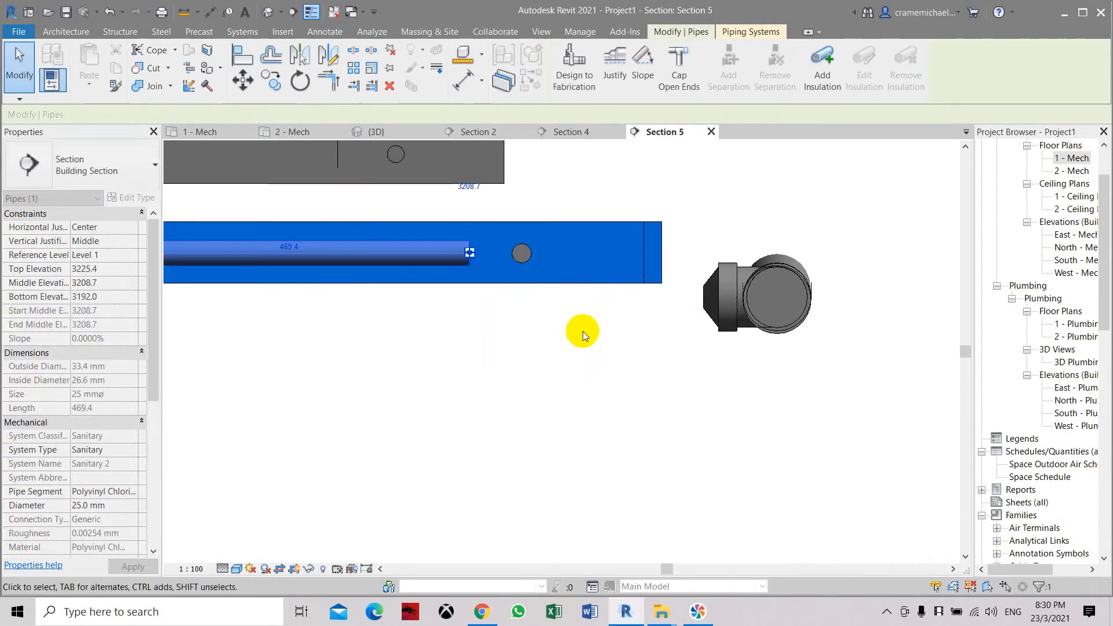
{"action": "key", "text": "Escape"}
Draw a 25 mm PVC pipe horizontally from the tee's transition, ending with a diagonal run joined to the unit's drain pipe end.
{"action": "left_click", "coordinate": [243, 31]}
{"action": "left_click", "coordinate": [432, 58]}
{"action": "left_click", "coordinate": [704, 296]}
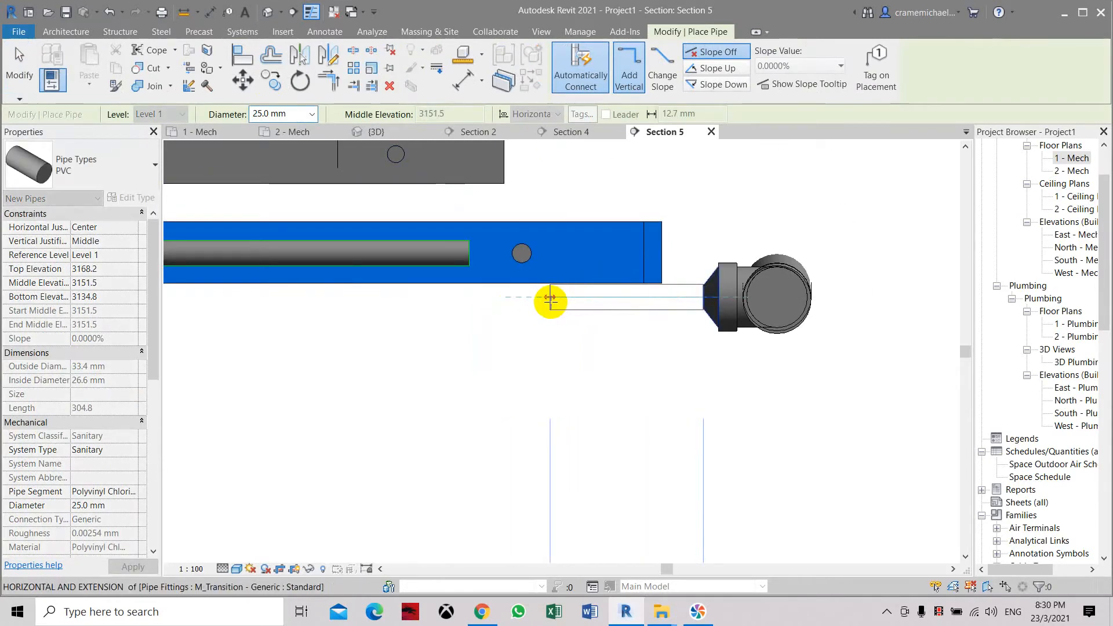
{"action": "left_click", "coordinate": [548, 299]}
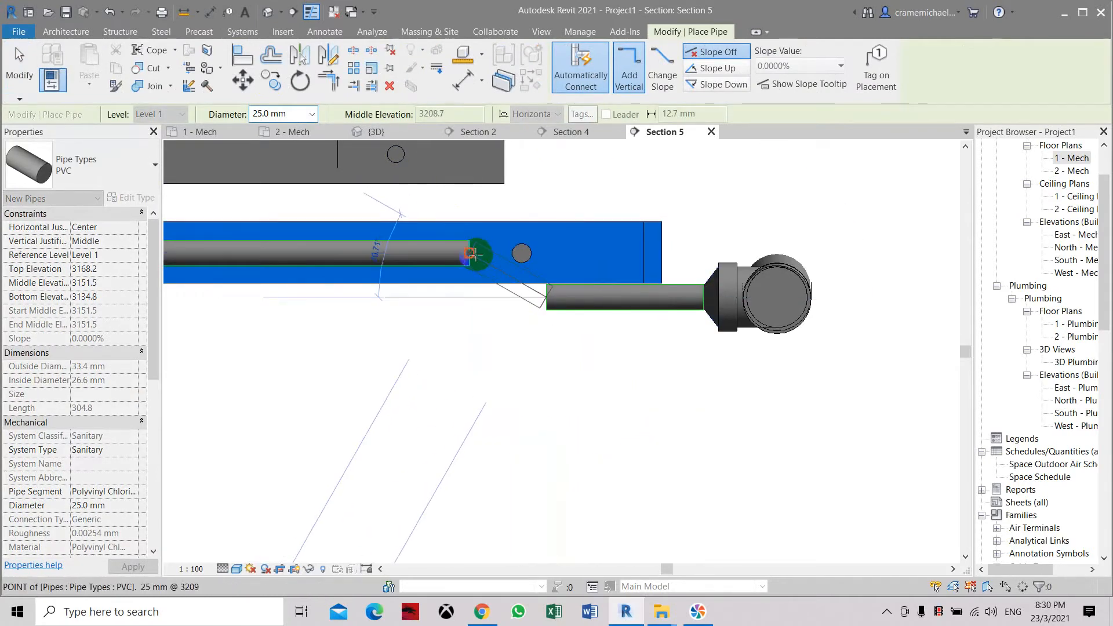
{"action": "left_click", "coordinate": [508, 270]}
{"action": "key", "text": "Escape"}
{"action": "key", "text": "Escape"}
{"action": "scroll", "coordinate": [621, 343], "scroll_direction": "down", "scroll_amount": 2}
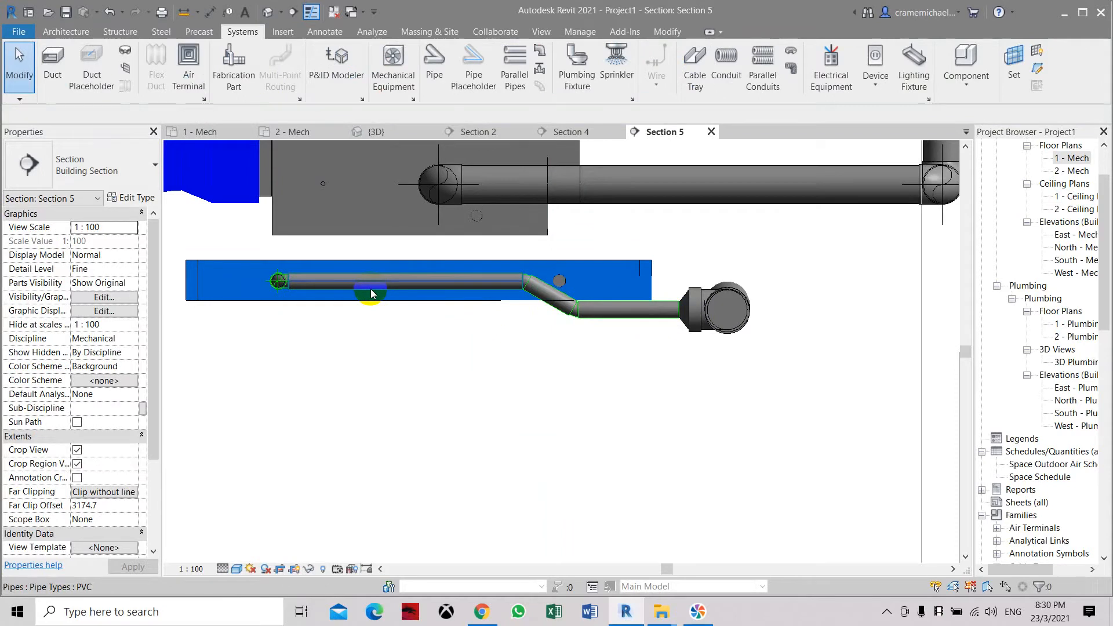
Split the unit's horizontal 25 mm drain pipe at two points, leaving a middle segment about 143 mm long.
{"action": "scroll", "coordinate": [371, 289], "scroll_direction": "up", "scroll_amount": 2}
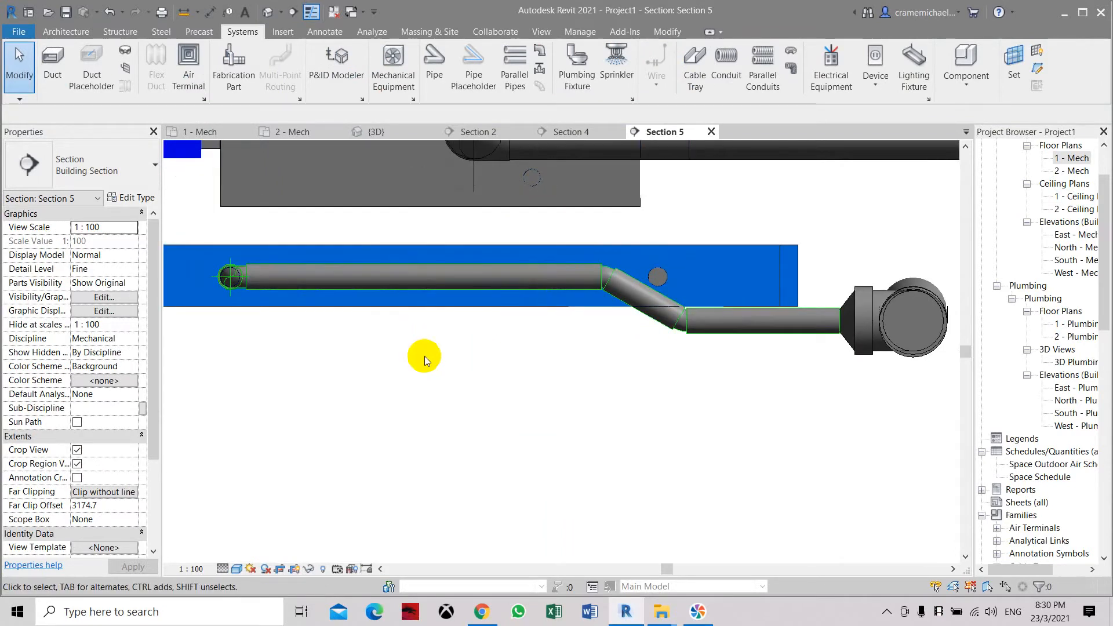
{"action": "scroll", "coordinate": [424, 356], "scroll_direction": "down", "scroll_amount": 3}
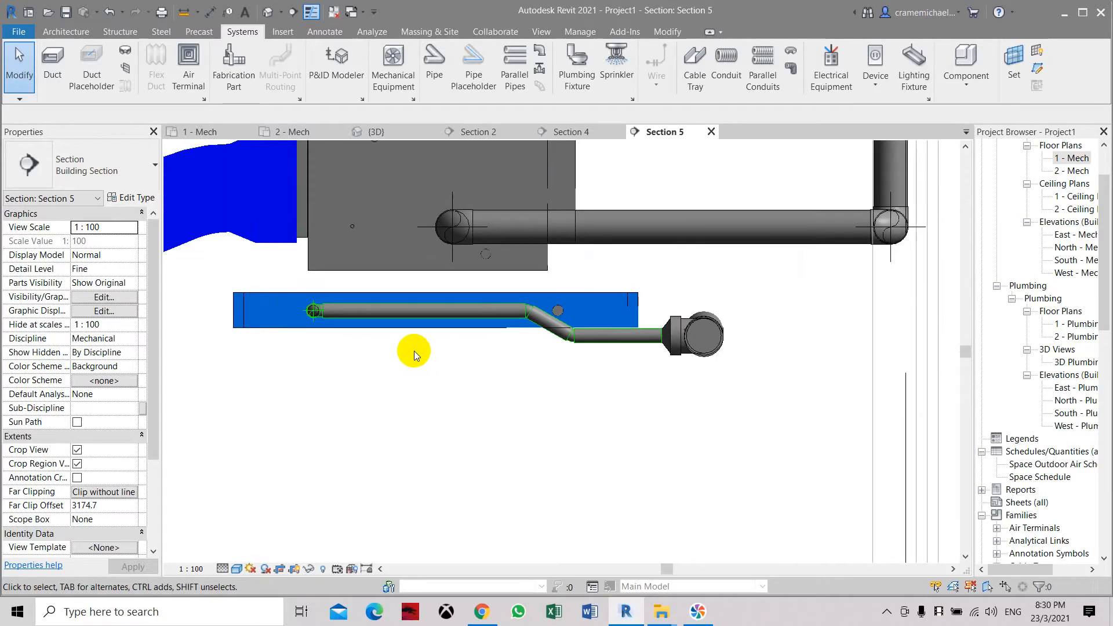
{"action": "scroll", "coordinate": [446, 336], "scroll_direction": "up", "scroll_amount": 3}
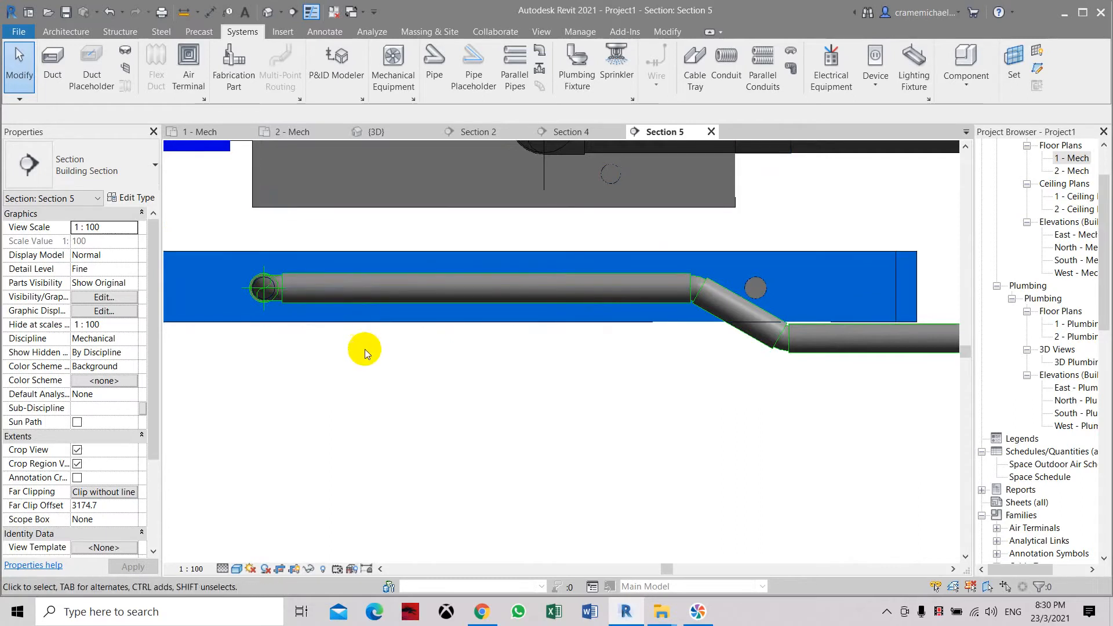
{"action": "middle_click_drag", "start_coordinate": [374, 356], "coordinate": [453, 353]}
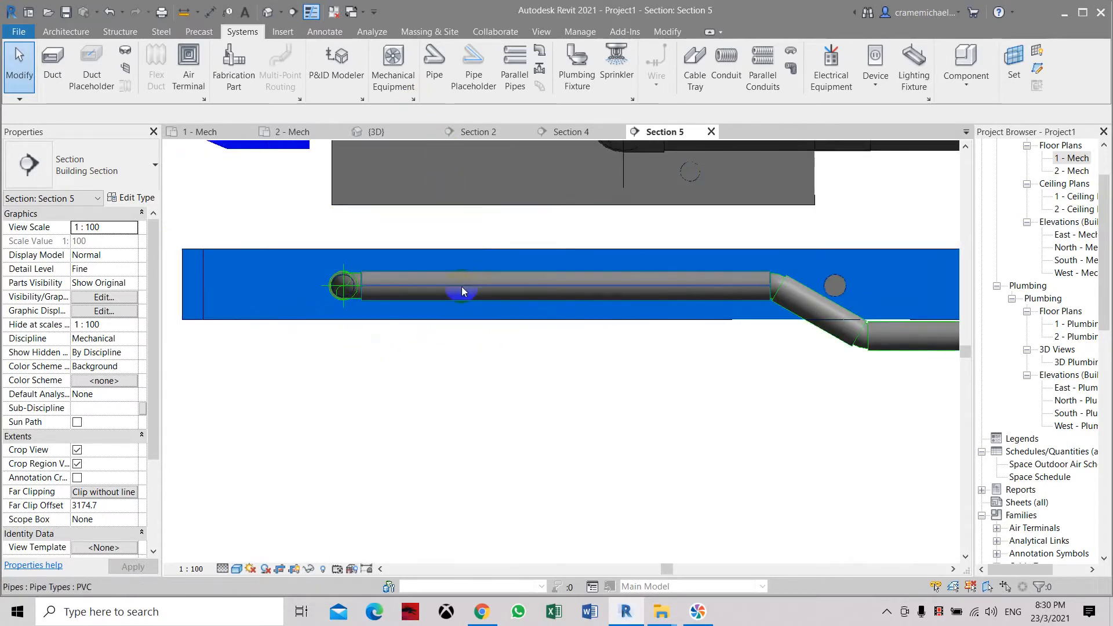
{"action": "left_click", "coordinate": [667, 31]}
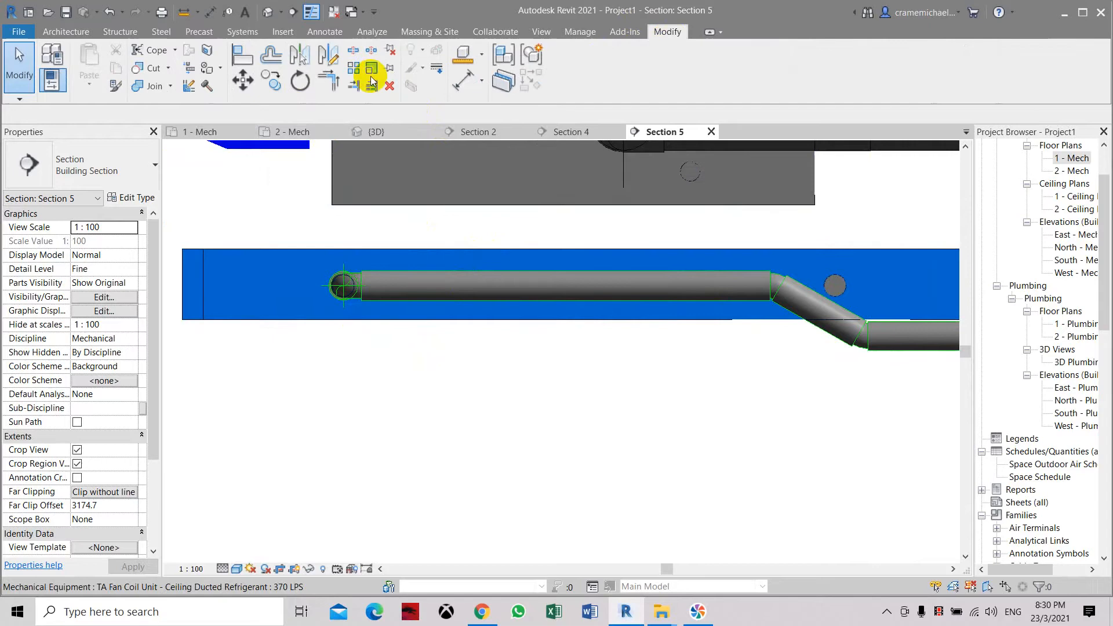
{"action": "left_click", "coordinate": [353, 51]}
{"action": "left_click", "coordinate": [443, 273]}
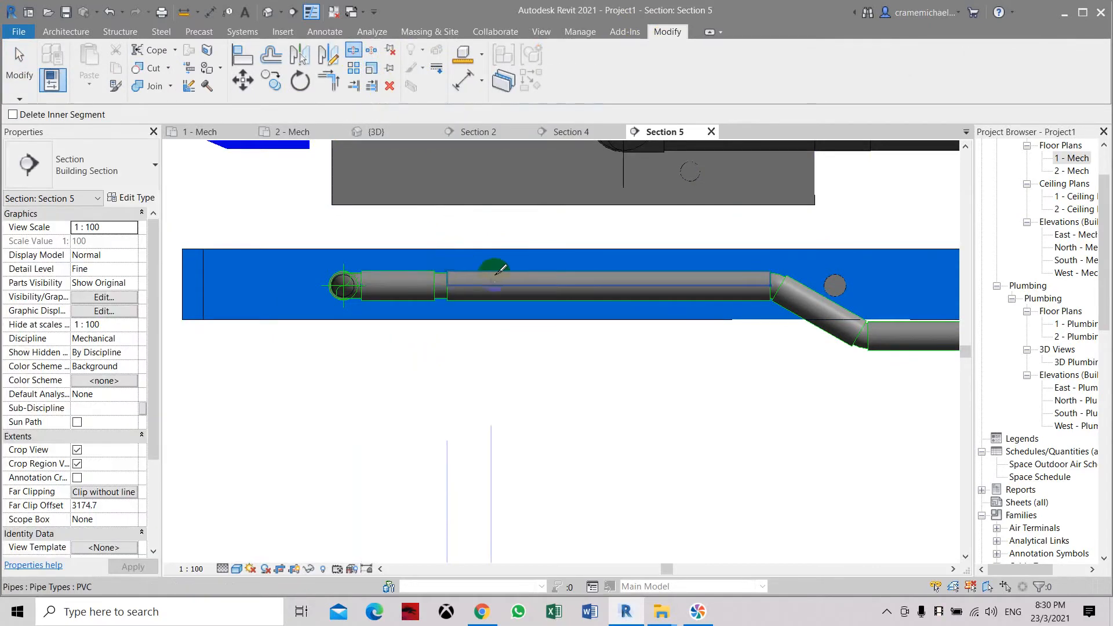
{"action": "left_click", "coordinate": [579, 284]}
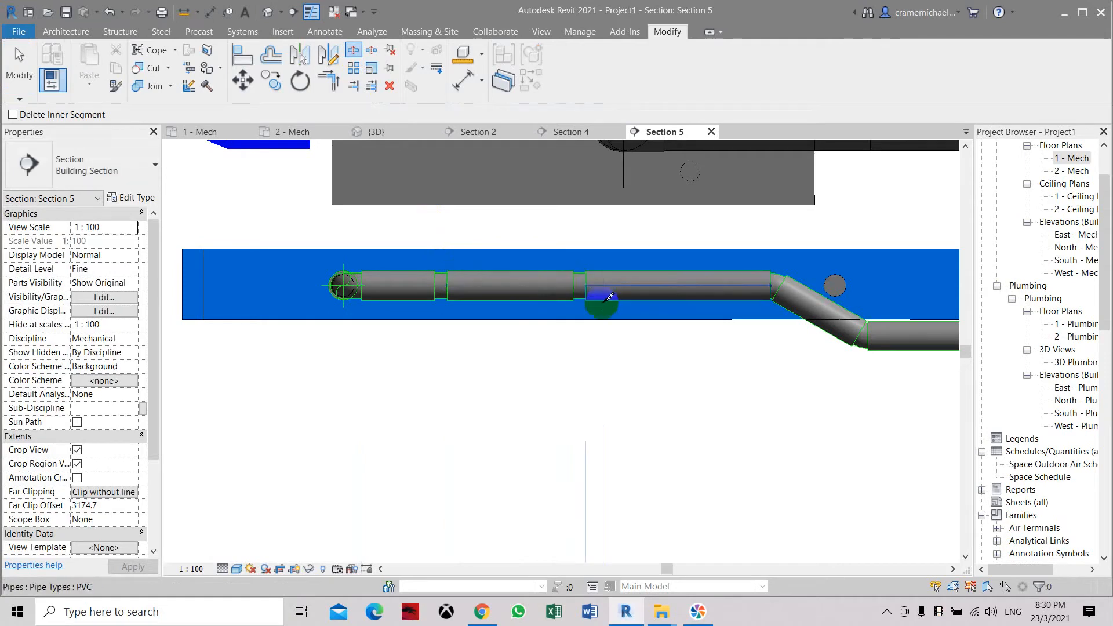
{"action": "key", "text": "Escape"}
Delete the middle pipe segment and the fittings at its two ends, leaving a gap in the unit's drain.
{"action": "left_click", "coordinate": [478, 294]}
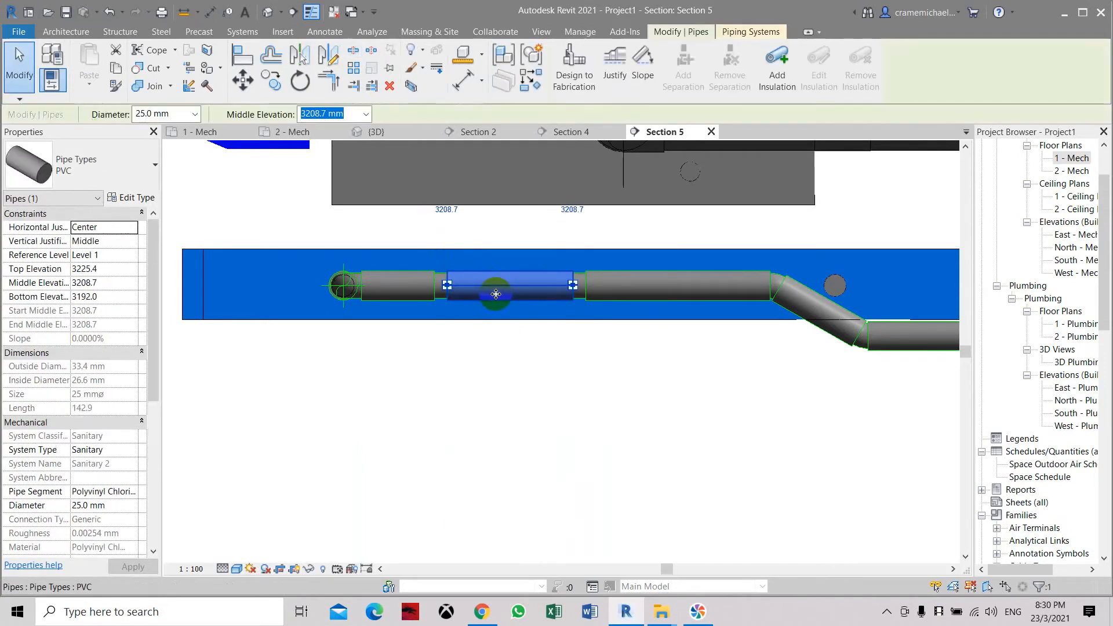
{"action": "left_click_drag", "start_coordinate": [448, 287], "coordinate": [473, 297]}
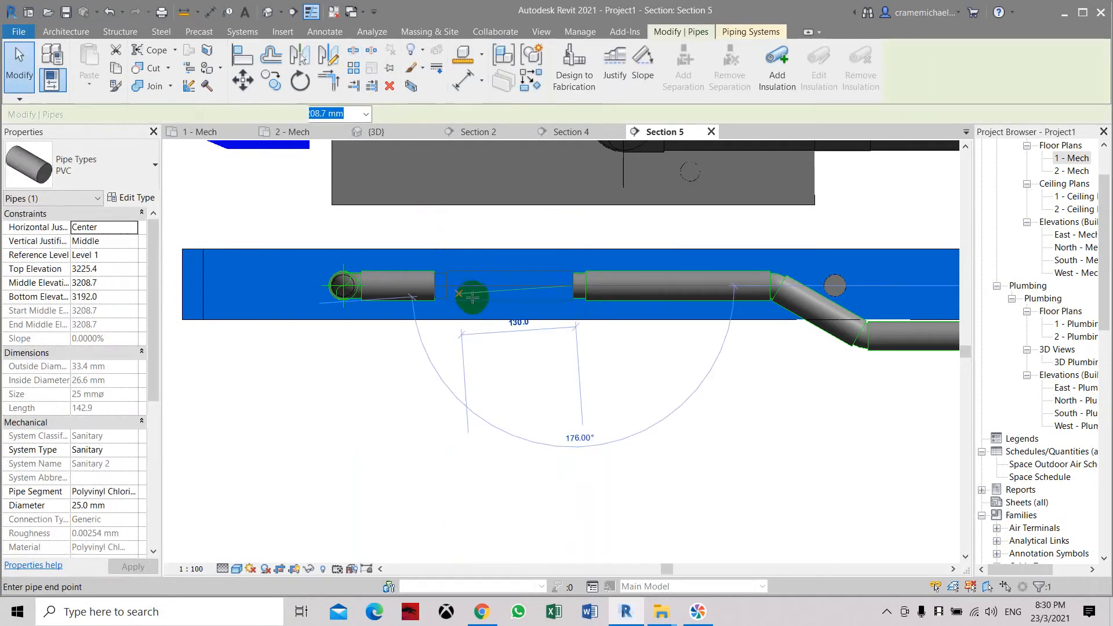
{"action": "left_click_drag", "start_coordinate": [533, 324], "coordinate": [547, 317]}
{"action": "left_click", "coordinate": [562, 295]}
{"action": "key", "text": "Delete"}
{"action": "left_click_drag", "start_coordinate": [422, 378], "coordinate": [618, 250]}
{"action": "key", "text": "Delete"}
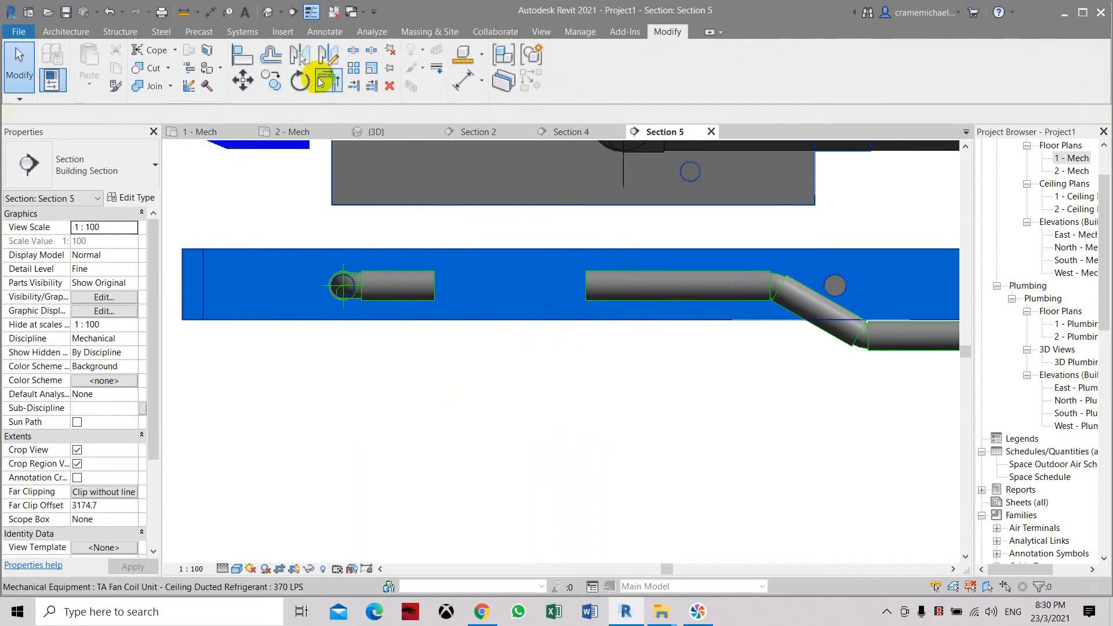
Draw a 25 mm U-trap from the unit-side pipe end: down to elevation 3103.7 mm, across, up to 3183.7 mm, then horizontally toward the main drain.
{"action": "left_click", "coordinate": [243, 32]}
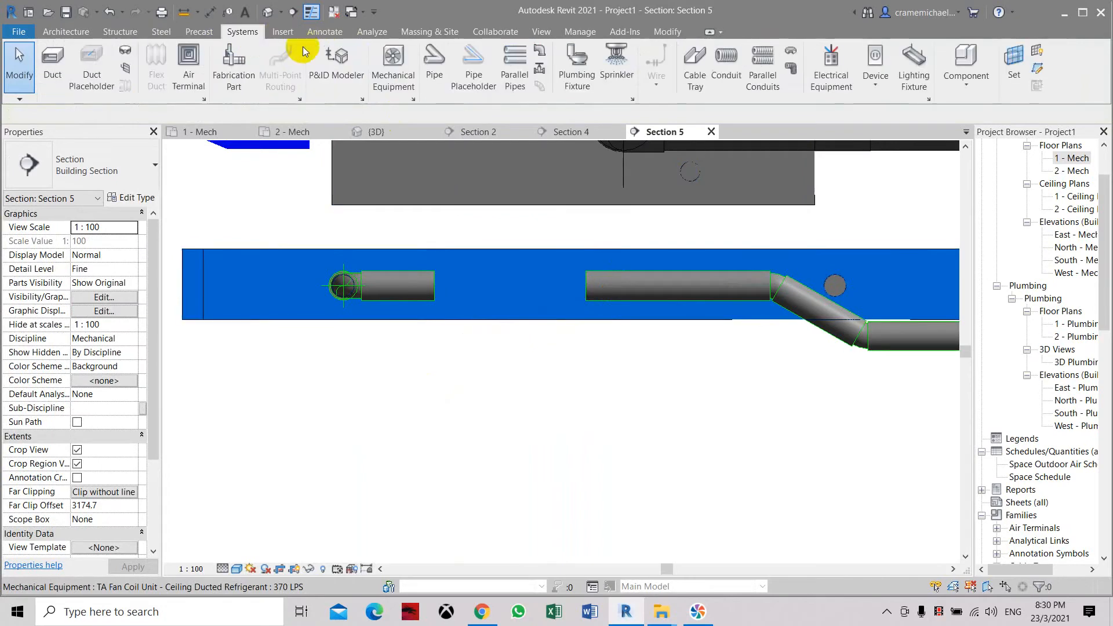
{"action": "left_click", "coordinate": [425, 53]}
{"action": "left_click", "coordinate": [434, 271]}
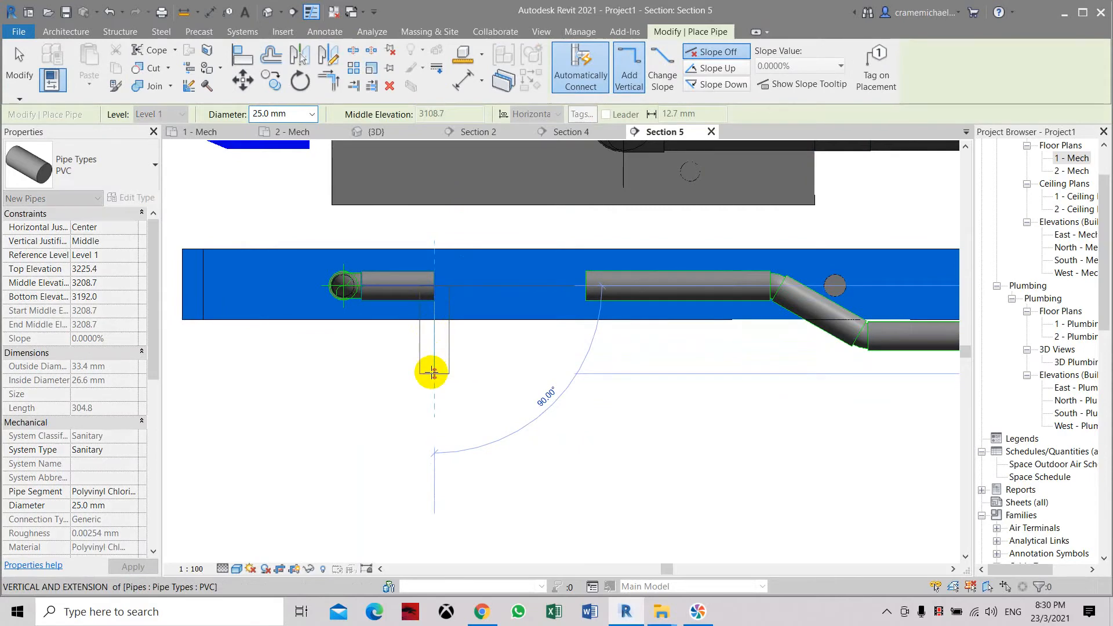
{"action": "scroll", "coordinate": [432, 372], "scroll_direction": "up", "scroll_amount": 1}
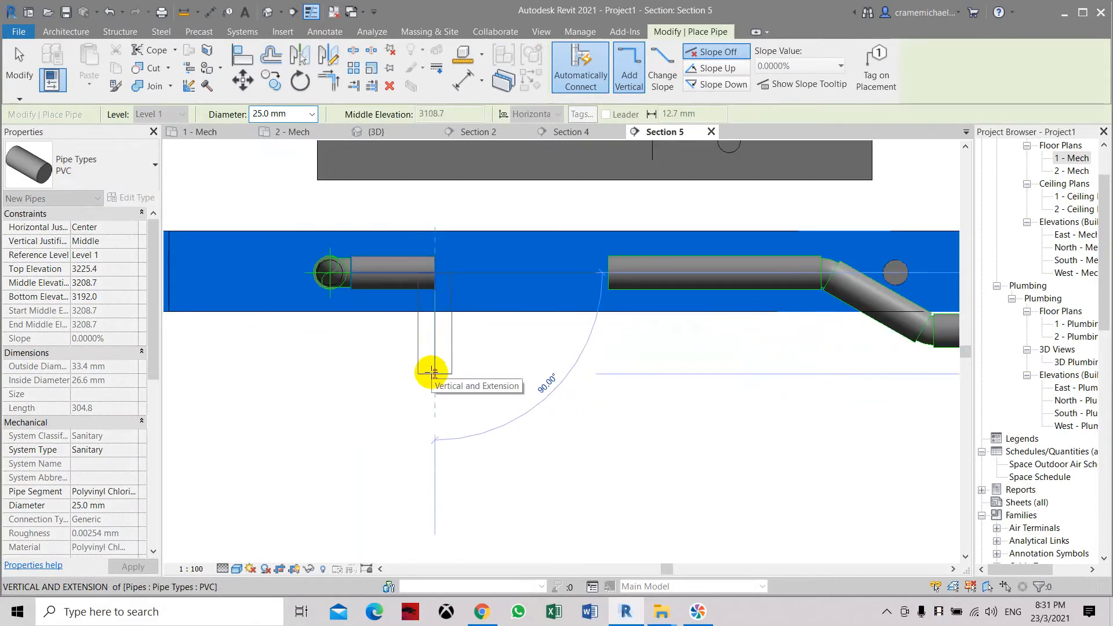
{"action": "left_click", "coordinate": [433, 380]}
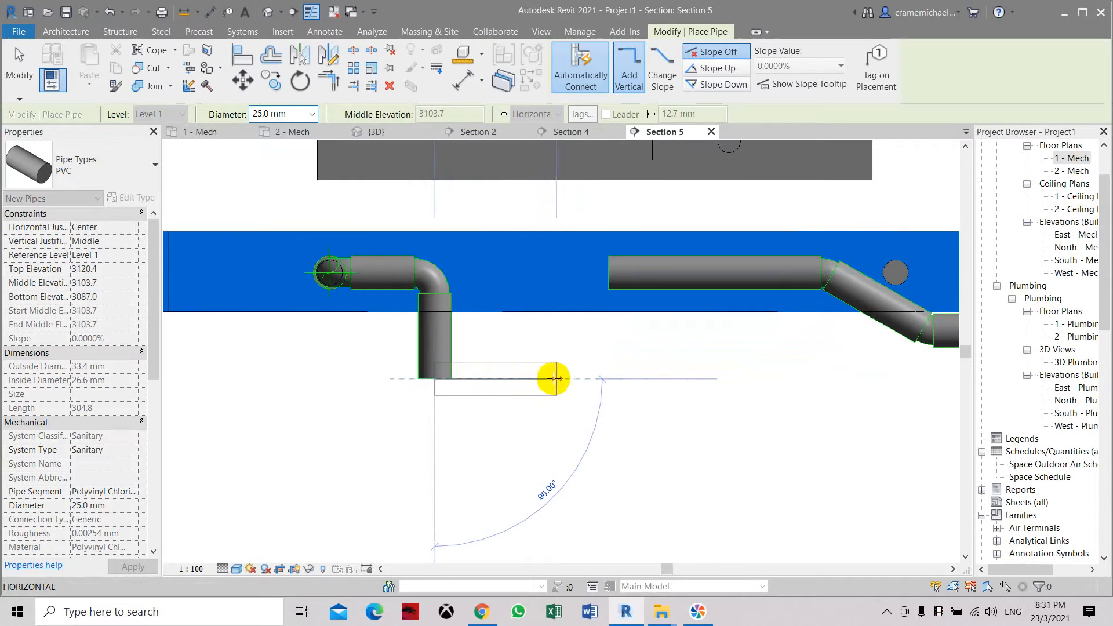
{"action": "left_click", "coordinate": [537, 378]}
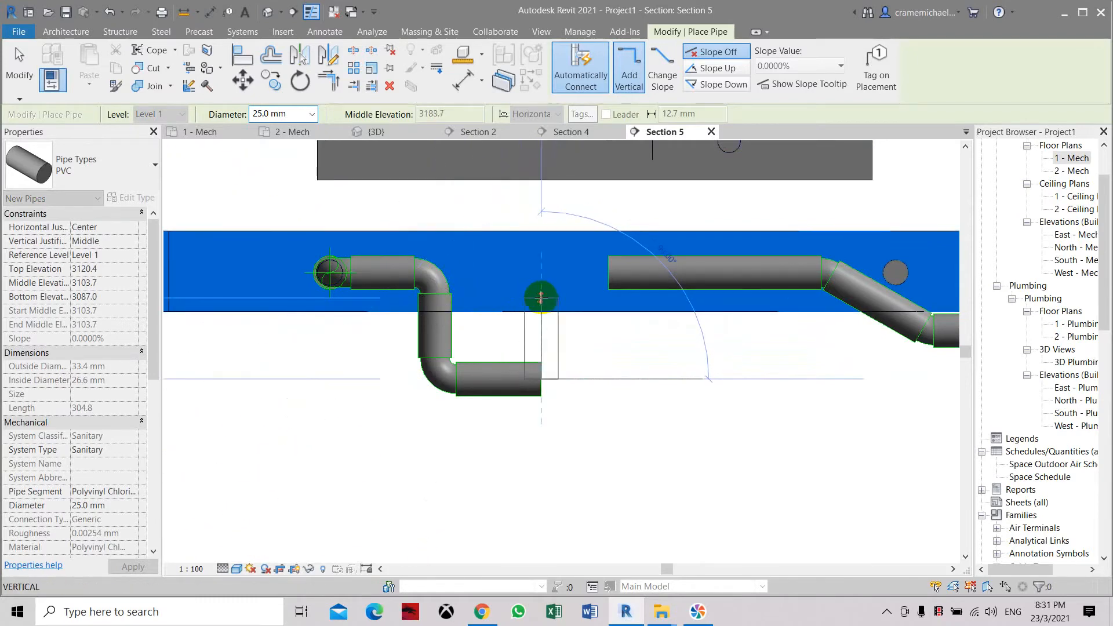
{"action": "left_click", "coordinate": [541, 298]}
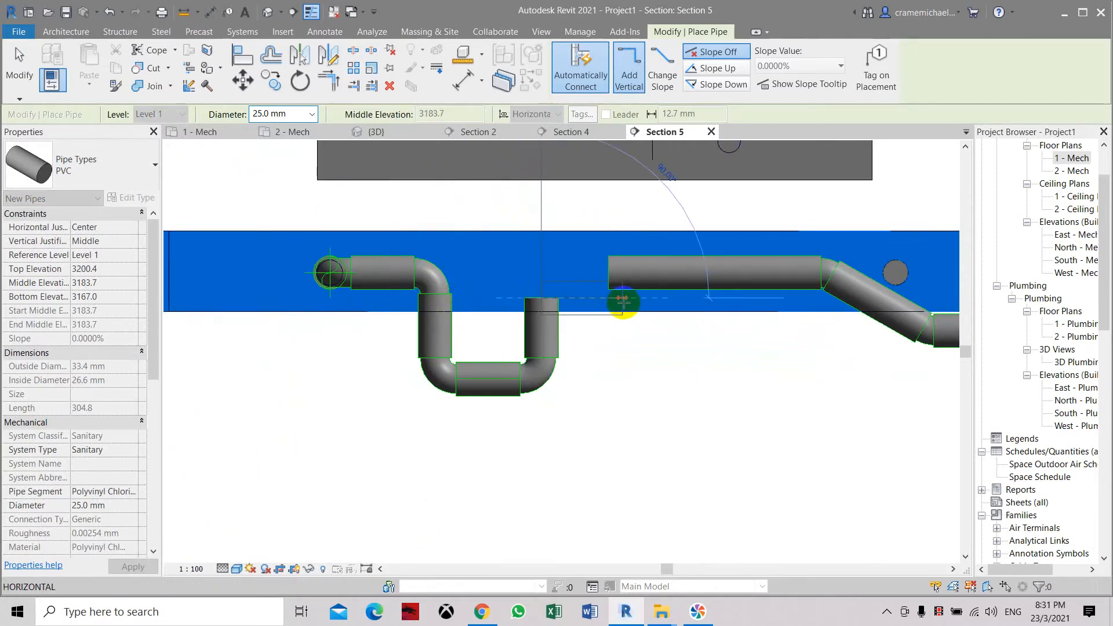
{"action": "left_click", "coordinate": [738, 302]}
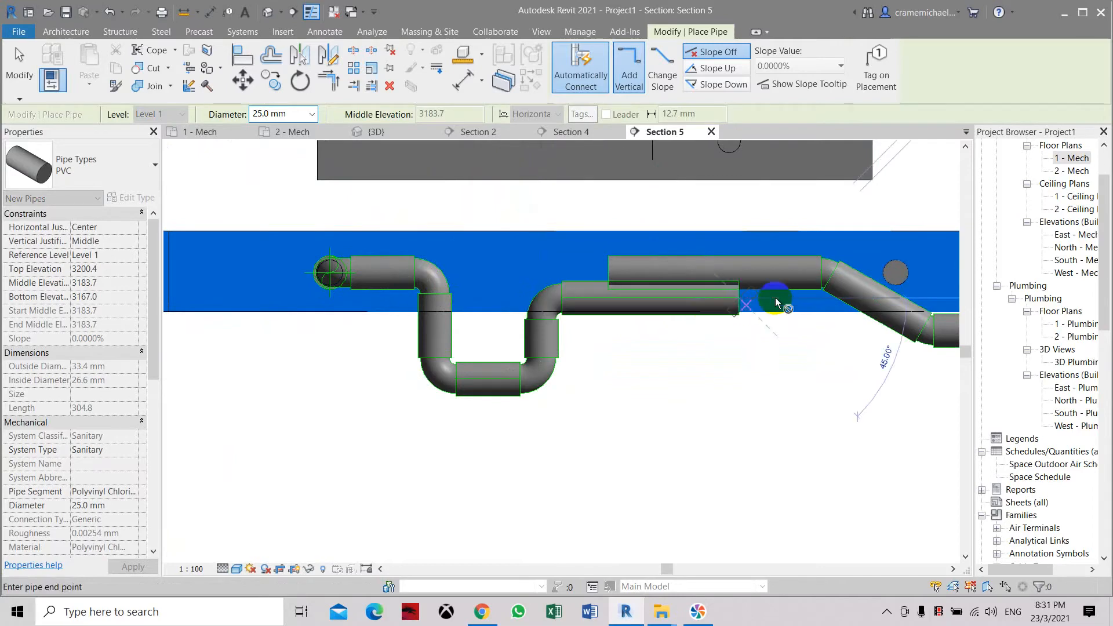
{"action": "key", "text": "Escape"}
{"action": "key", "text": "Escape"}
Delete the old horizontal pipe overlapping the trap outlet, the diagonal pipe and its elbows, keeping the pipe at the tee.
{"action": "left_click", "coordinate": [786, 278]}
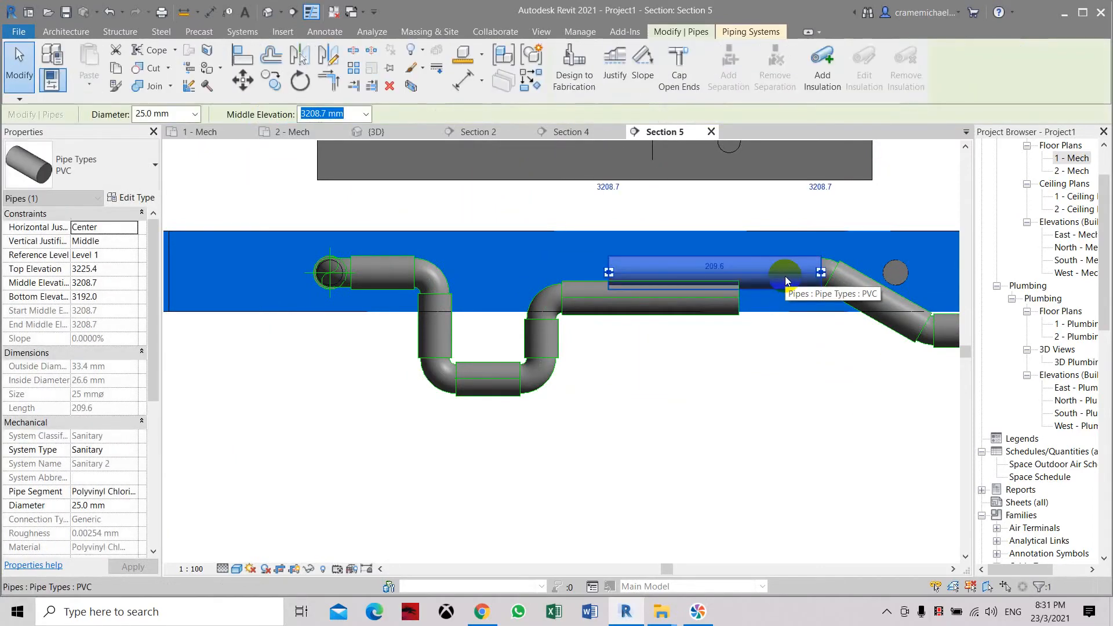
{"action": "key", "text": "Delete"}
{"action": "left_click", "coordinate": [845, 282]}
{"action": "key", "text": "Delete"}
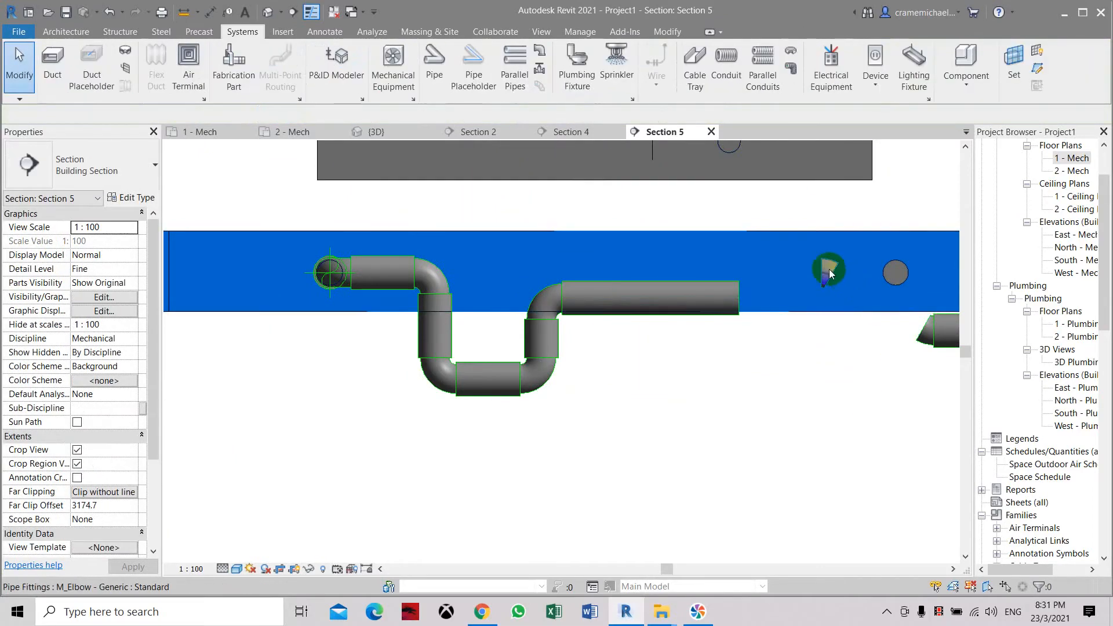
{"action": "left_click", "coordinate": [907, 335]}
{"action": "key", "text": "Delete"}
Lengthen the trap's horizontal outlet pipe toward the main drain, stopping short of the tee's branch pipe.
{"action": "middle_click_drag", "start_coordinate": [738, 297], "coordinate": [563, 319]}
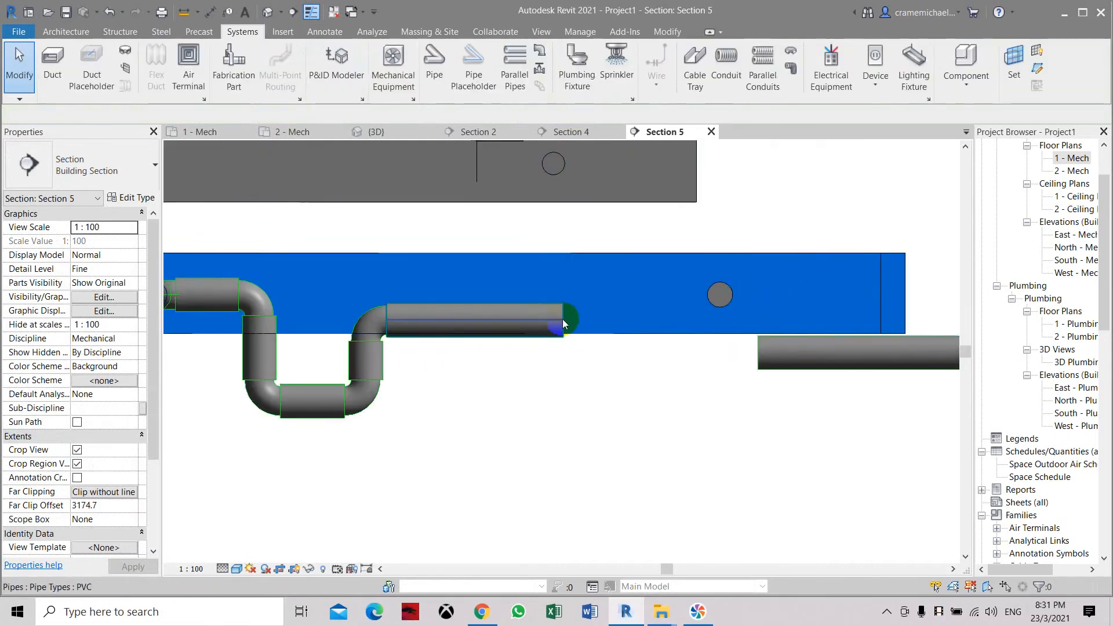
{"action": "left_click", "coordinate": [563, 319]}
{"action": "left_click_drag", "start_coordinate": [562, 319], "coordinate": [645, 320]}
{"action": "left_click", "coordinate": [329, 81]}
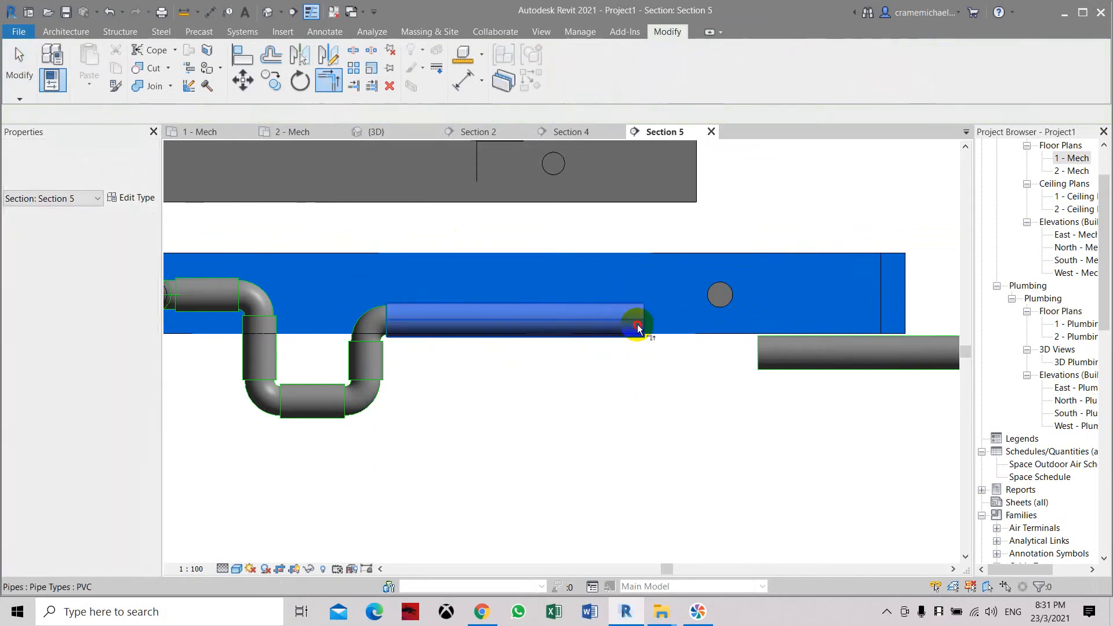
{"action": "left_click", "coordinate": [638, 328]}
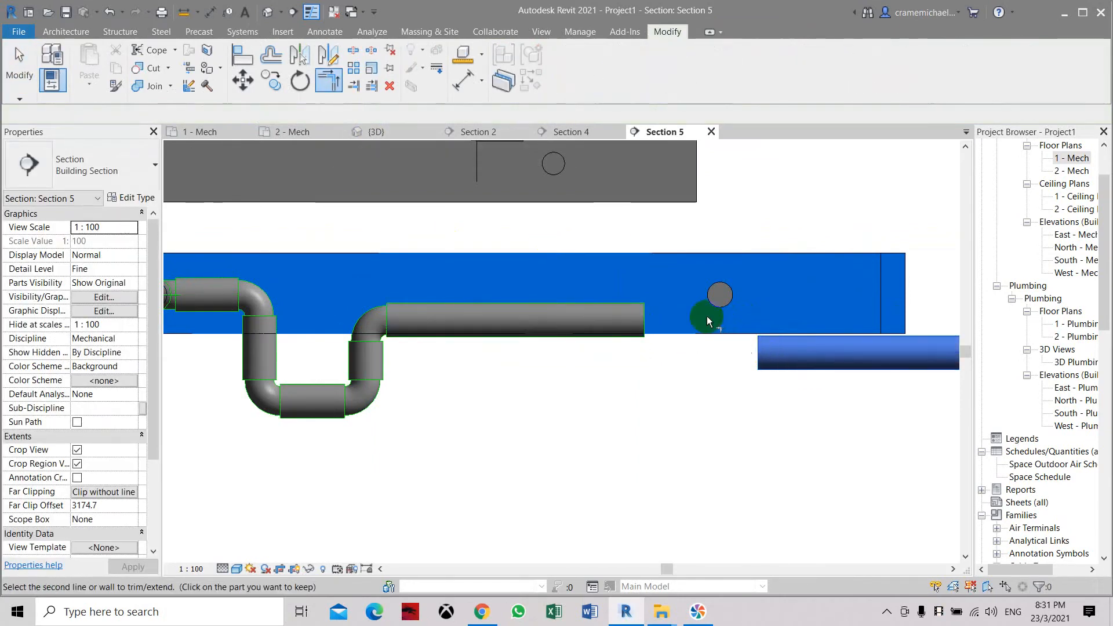
{"action": "key", "text": "Escape"}
{"action": "key", "text": "Escape"}
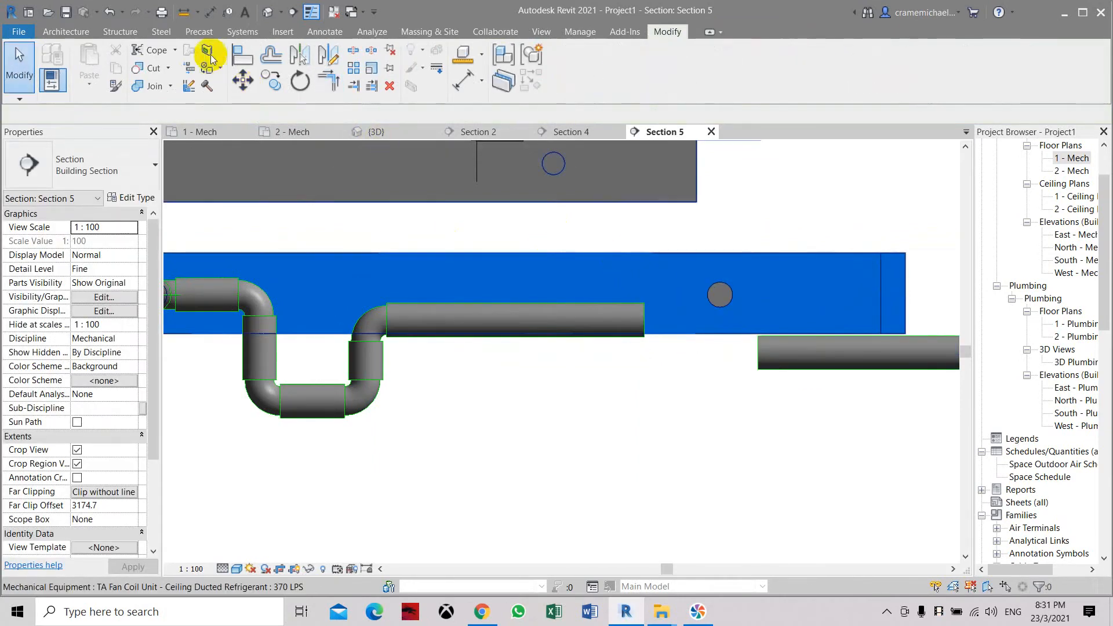
Draw a diagonal 25 mm PVC pipe from the trap outlet's free end to the end of the tee's branch pipe.
{"action": "left_click", "coordinate": [243, 32]}
{"action": "left_click", "coordinate": [438, 65]}
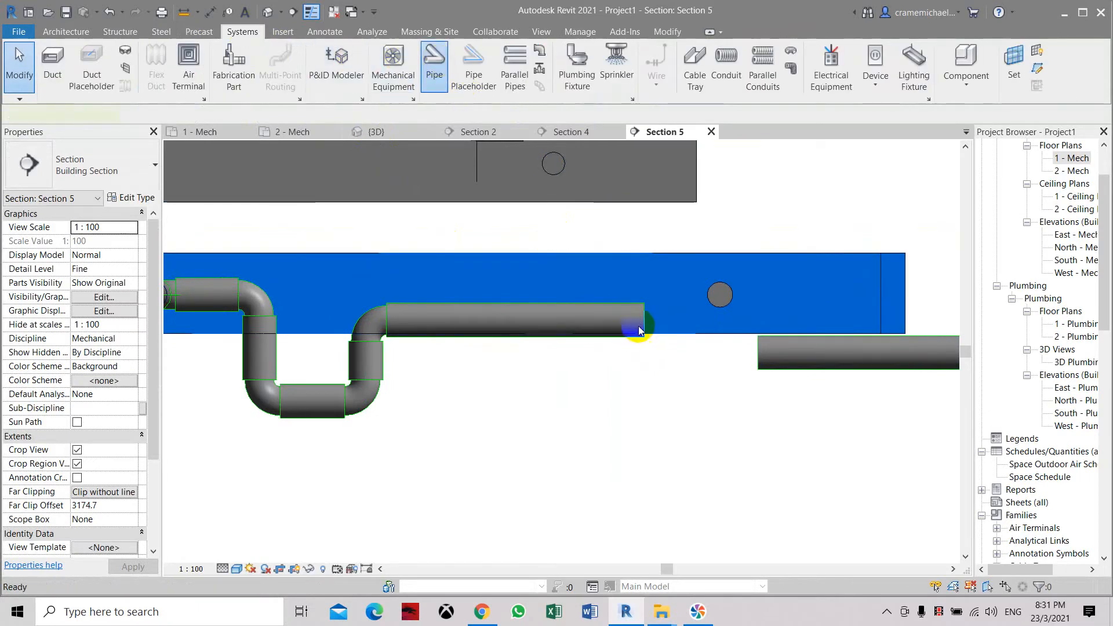
{"action": "left_click", "coordinate": [642, 320]}
{"action": "left_click", "coordinate": [757, 353]}
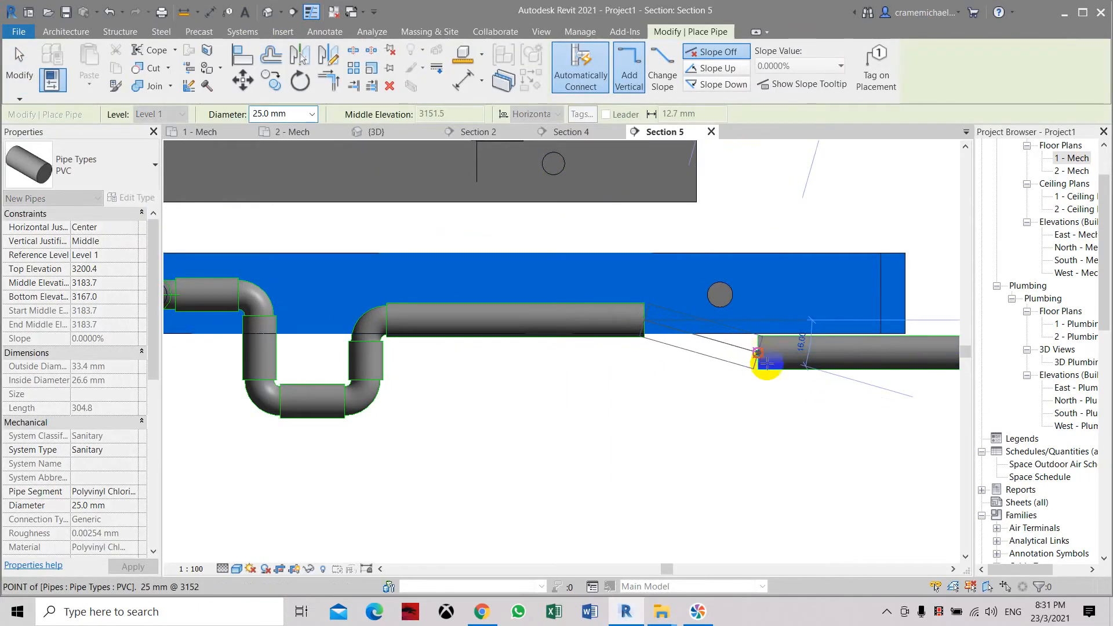
{"action": "key", "text": "Escape"}
{"action": "key", "text": "Escape"}
{"action": "scroll", "coordinate": [664, 305], "scroll_direction": "down", "scroll_amount": 2}
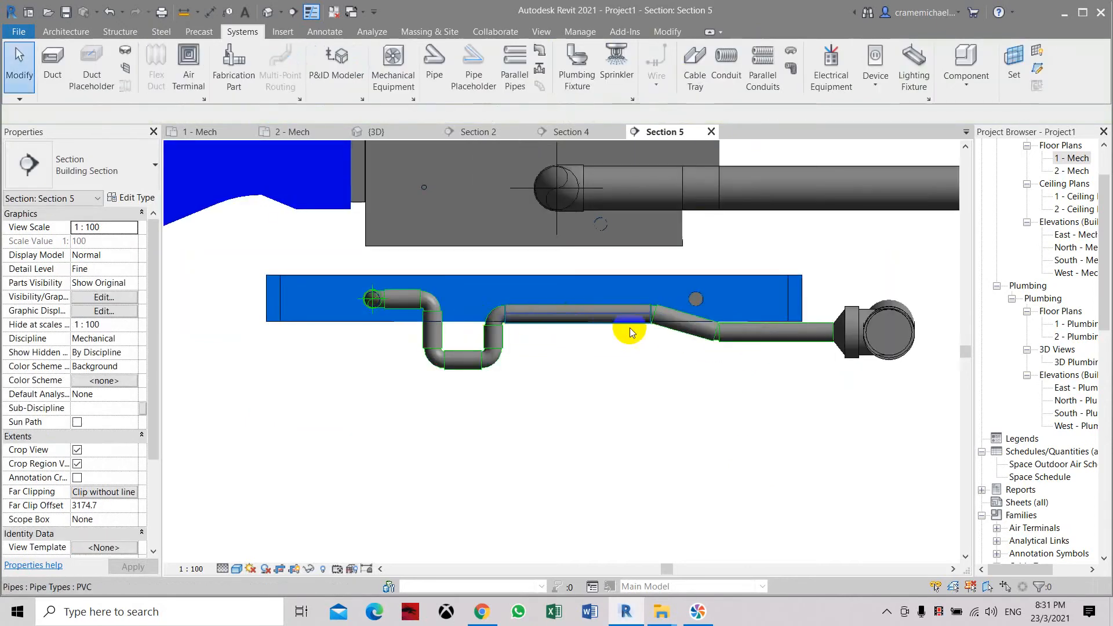
Examine the finished trap connection, then open the 3D view and inspect the drain pipe's end at the exterior wall.
{"action": "scroll", "coordinate": [632, 333], "scroll_direction": "up", "scroll_amount": 1}
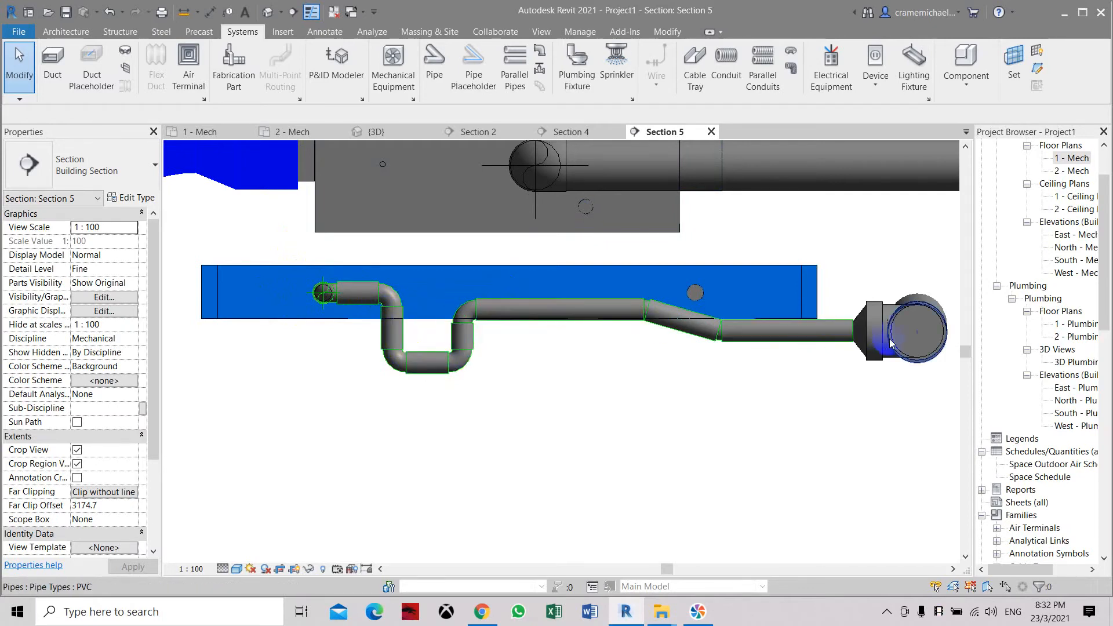
{"action": "scroll", "coordinate": [621, 356], "scroll_direction": "down", "scroll_amount": 3}
{"action": "scroll", "coordinate": [610, 339], "scroll_direction": "down", "scroll_amount": 5}
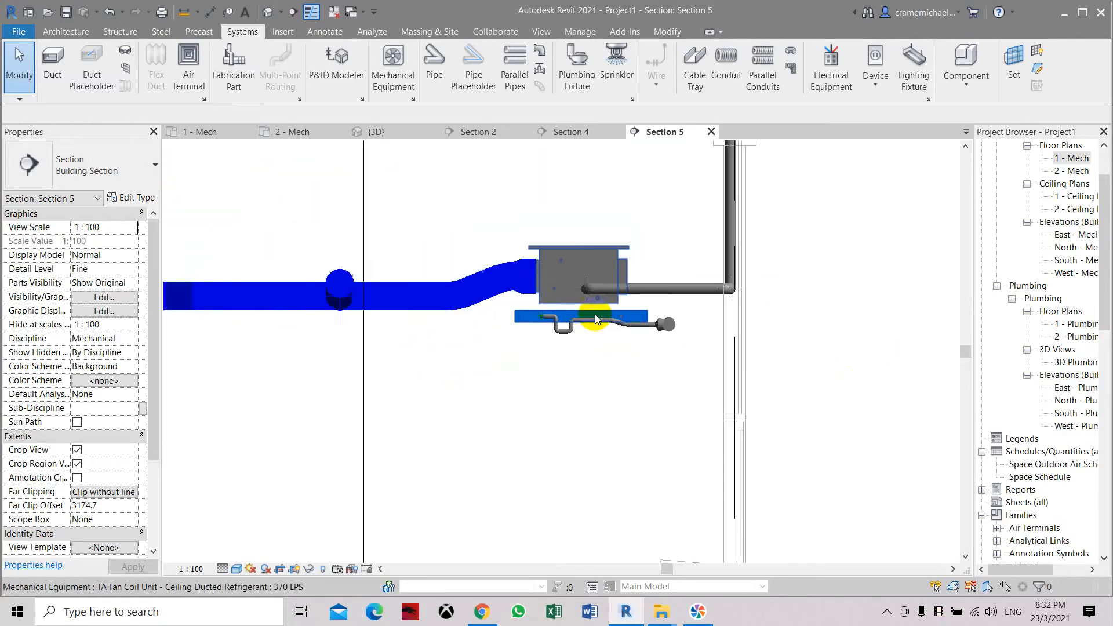
{"action": "left_click", "coordinate": [268, 11]}
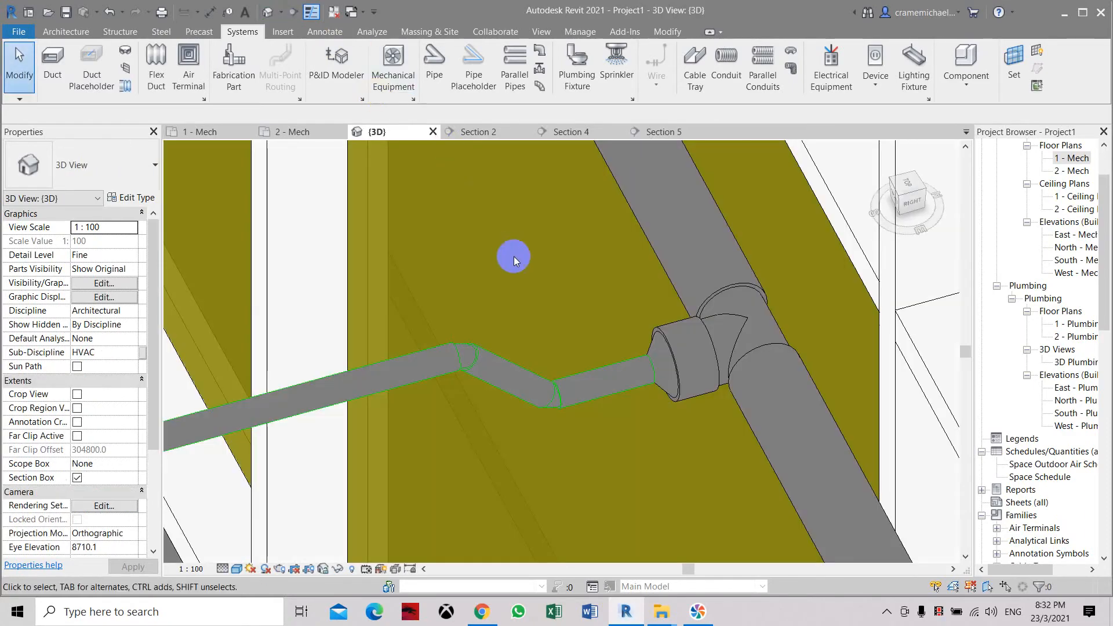
{"action": "scroll", "coordinate": [513, 256], "scroll_direction": "down", "scroll_amount": 5}
{"action": "scroll", "coordinate": [521, 309], "scroll_direction": "down", "scroll_amount": 3}
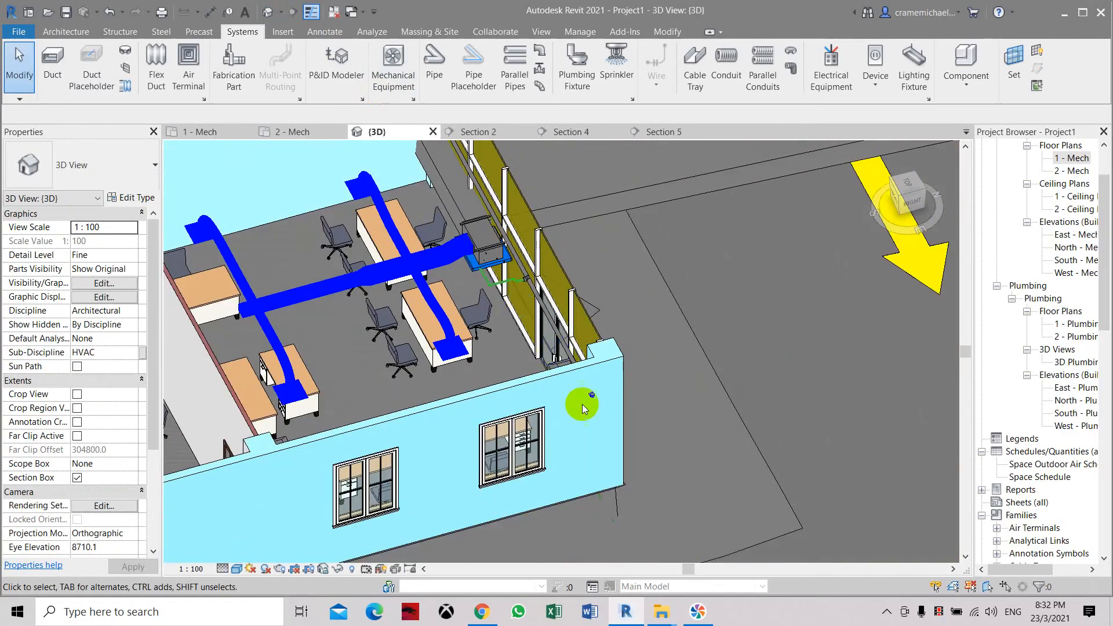
{"action": "scroll", "coordinate": [596, 421], "scroll_direction": "up", "scroll_amount": 2}
{"action": "middle_click_drag", "start_coordinate": [601, 433], "coordinate": [552, 313]}
{"action": "scroll", "coordinate": [550, 312], "scroll_direction": "up", "scroll_amount": 3}
{"action": "scroll", "coordinate": [521, 250], "scroll_direction": "up", "scroll_amount": 2}
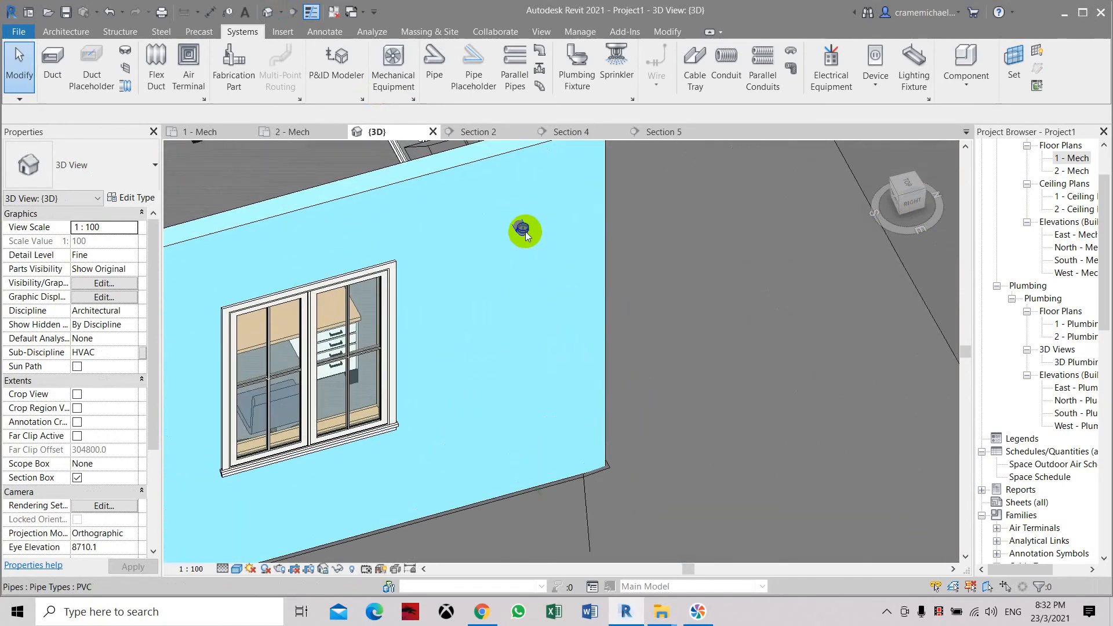
{"action": "left_click", "coordinate": [600, 263]}
{"action": "key", "text": "Escape"}
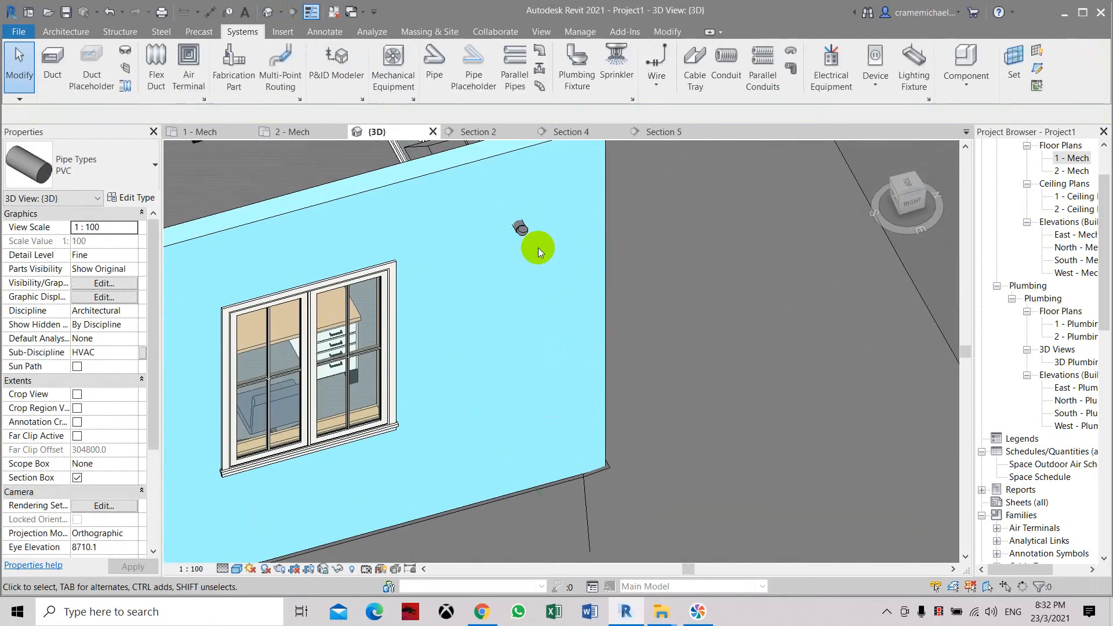
Try to draw a 40 mm PVC pipe down the exterior wall from the main drain's end in the 3D view.
{"action": "scroll", "coordinate": [527, 228], "scroll_direction": "up", "scroll_amount": 1}
{"action": "left_click", "coordinate": [525, 228]}
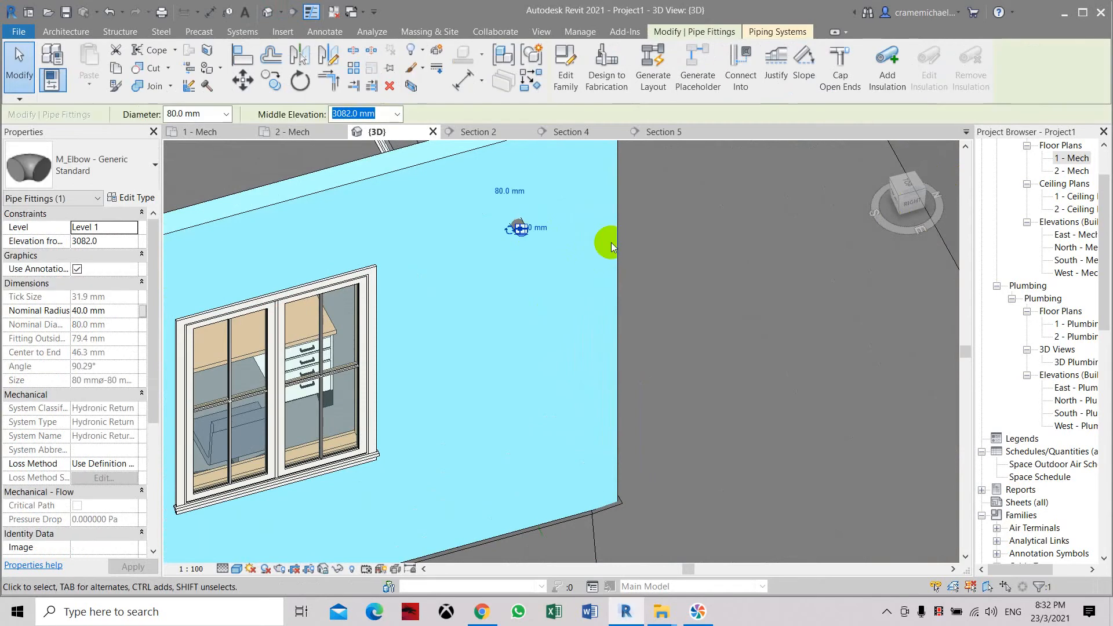
{"action": "key", "text": "Escape"}
{"action": "left_click", "coordinate": [432, 58]}
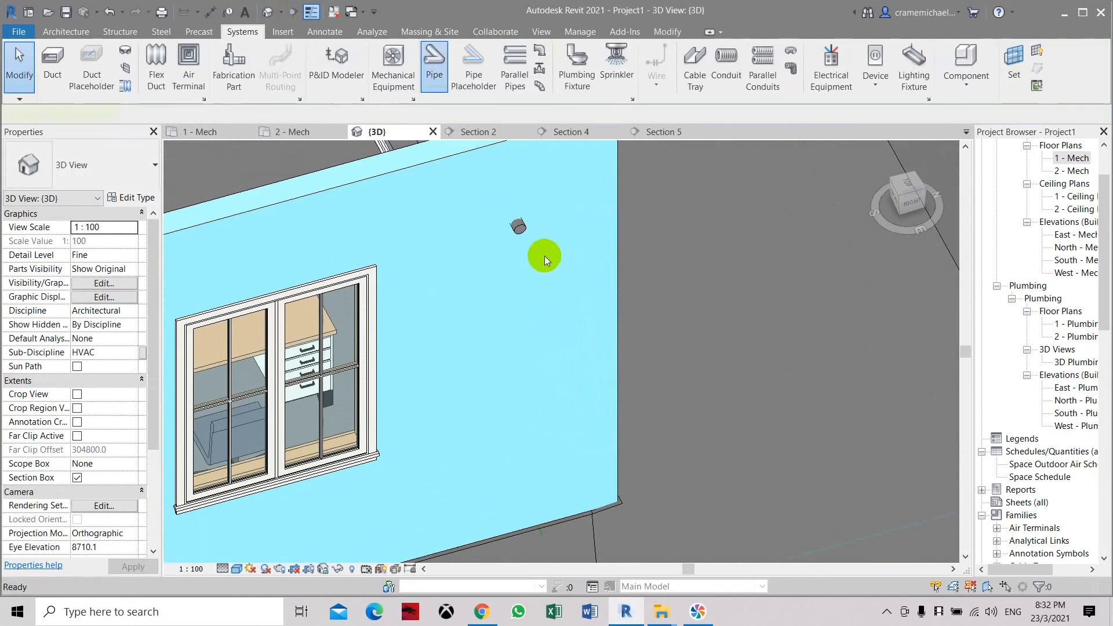
{"action": "left_click", "coordinate": [519, 226]}
{"action": "middle_click_drag", "start_coordinate": [539, 430], "coordinate": [503, 378]}
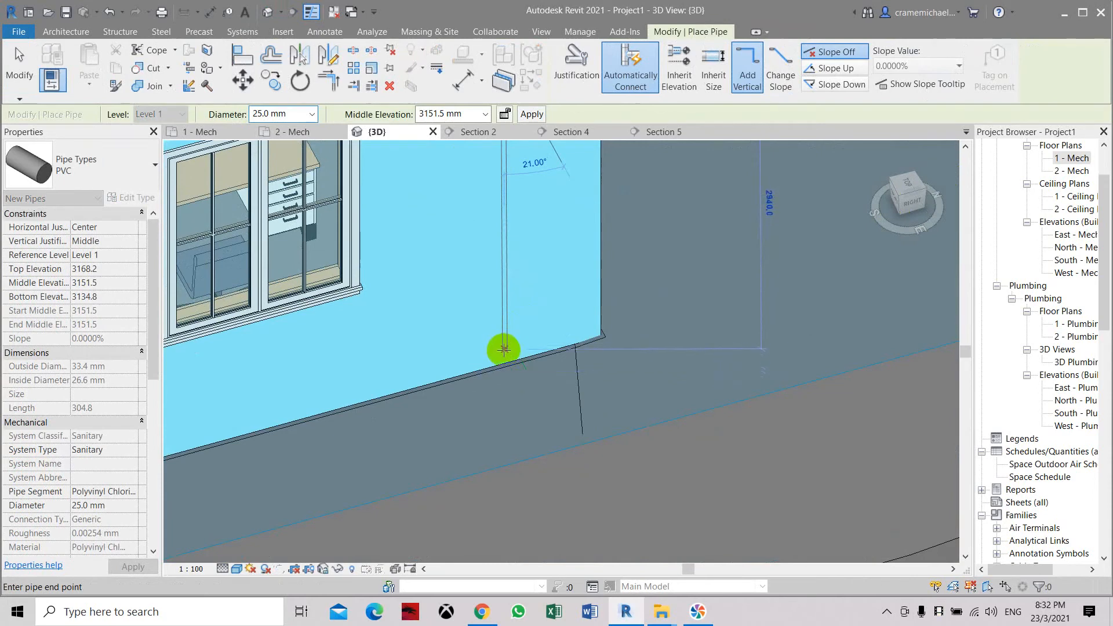
{"action": "left_click", "coordinate": [312, 114]}
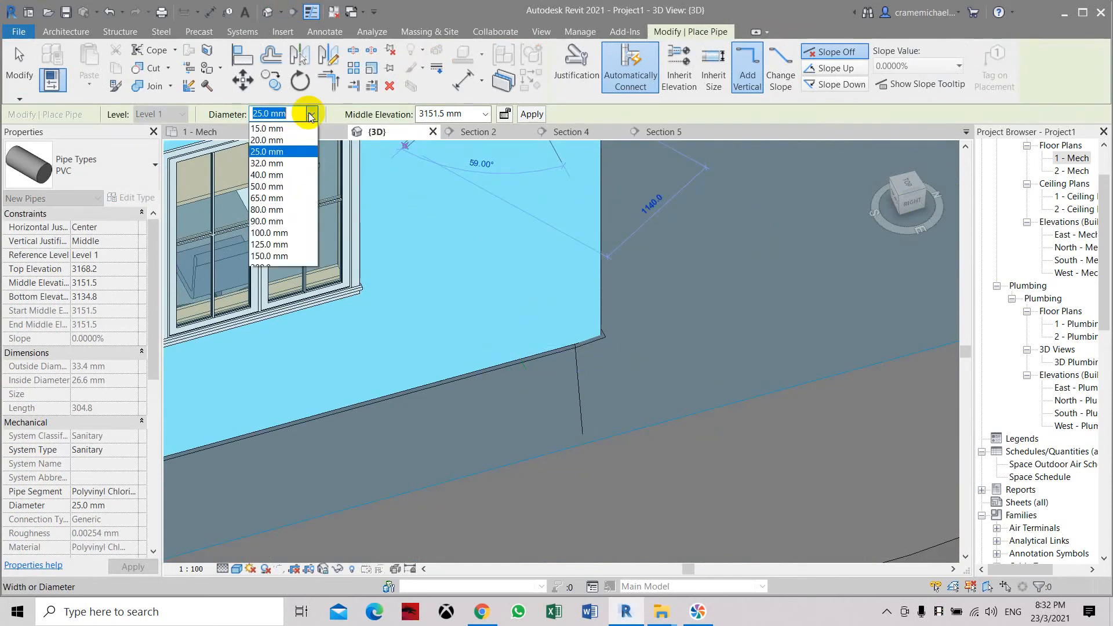
{"action": "left_click", "coordinate": [280, 176]}
{"action": "scroll", "coordinate": [510, 350], "scroll_direction": "down", "scroll_amount": 2}
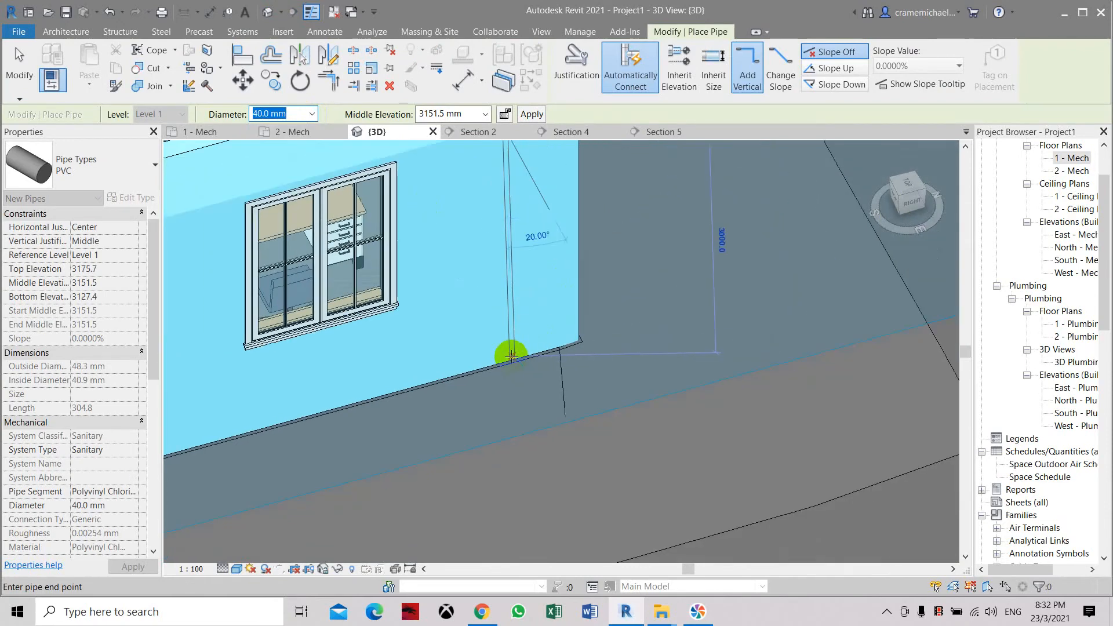
{"action": "middle_click_drag", "start_coordinate": [509, 350], "coordinate": [544, 461]}
{"action": "scroll", "coordinate": [544, 461], "scroll_direction": "up", "scroll_amount": 2}
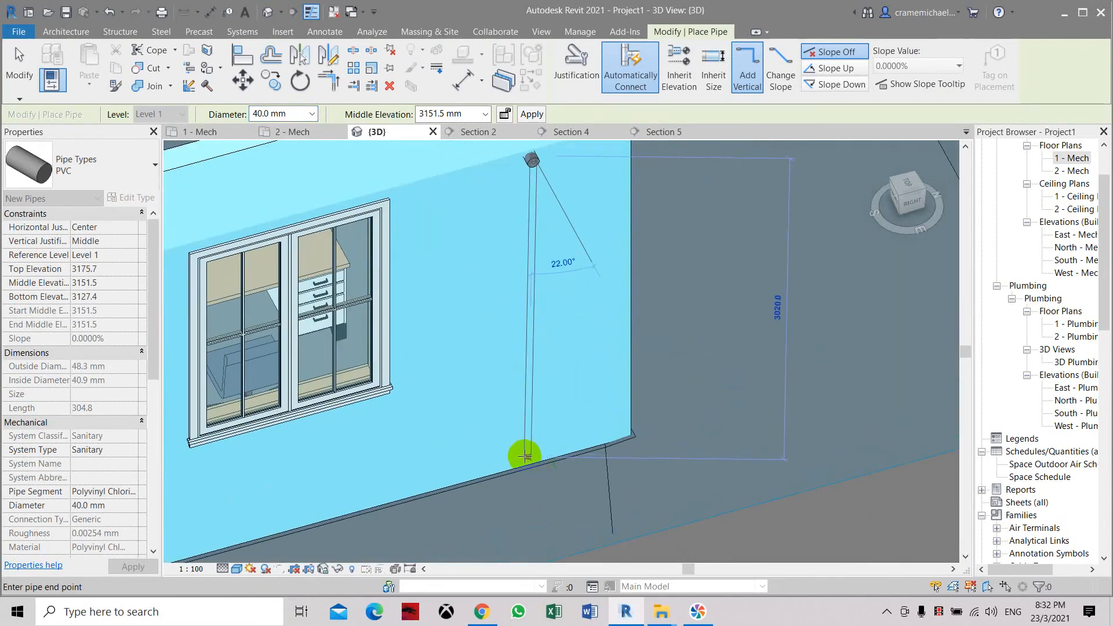
{"action": "left_click", "coordinate": [563, 448]}
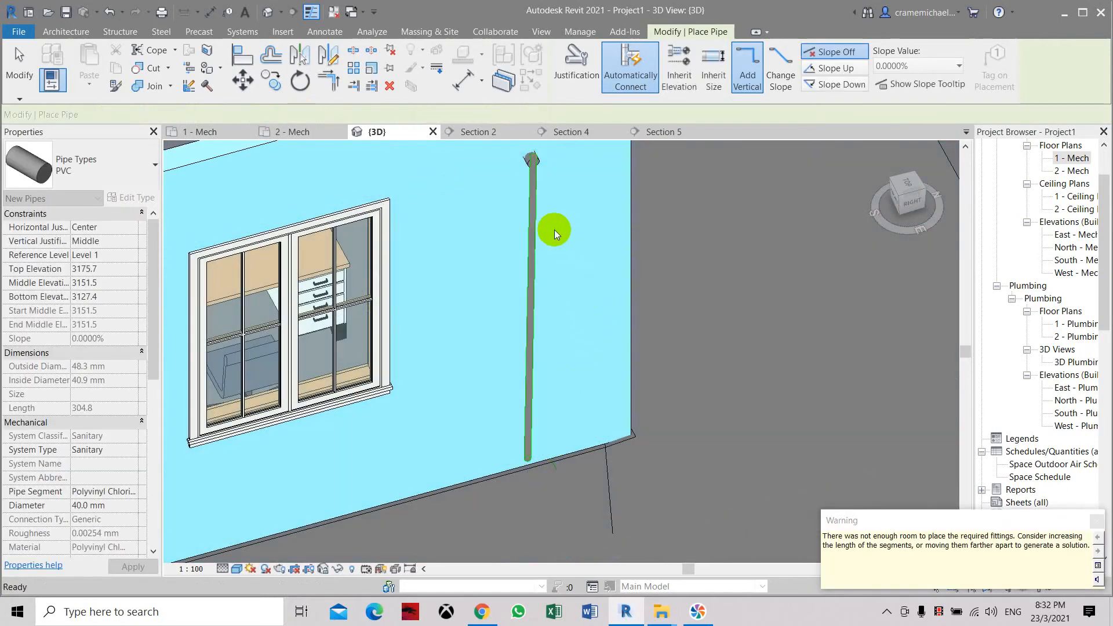
Stop placing pipes and undo the 40 mm pipe drawn down the exterior wall.
{"action": "key", "text": "Escape"}
{"action": "key", "text": "Escape"}
{"action": "key", "text": "ctrl+z"}
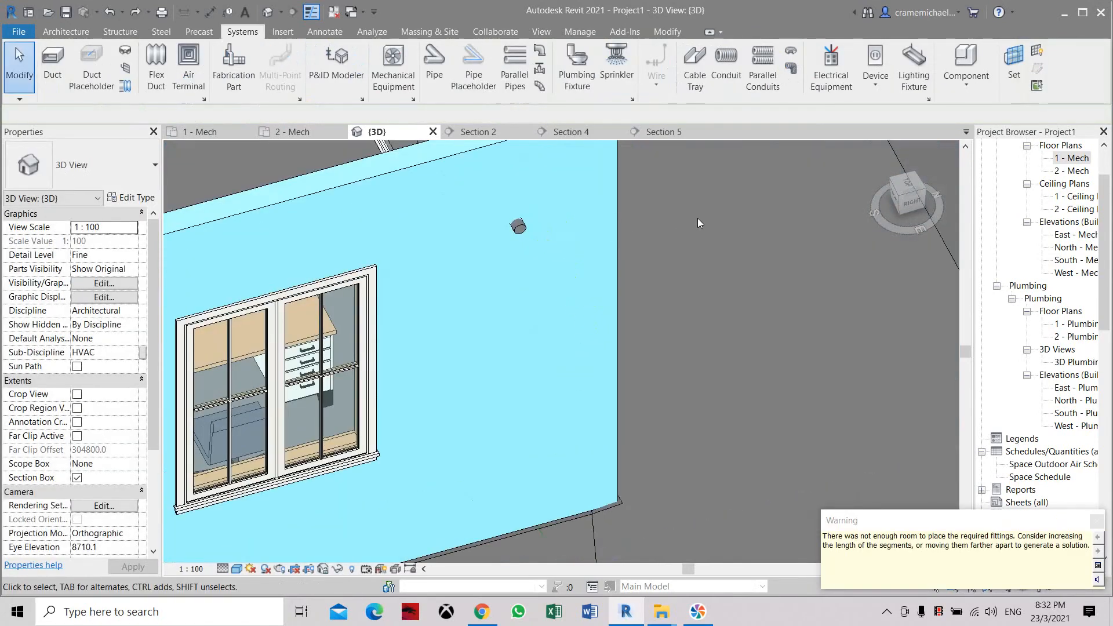
In the 1 - Mech floor plan, drop a vertical PVC pipe from the main drain's exterior end to 100 mm elevation, inheriting elevation and size.
{"action": "double_click", "coordinate": [1079, 158]}
{"action": "scroll", "coordinate": [524, 311], "scroll_direction": "up", "scroll_amount": 3}
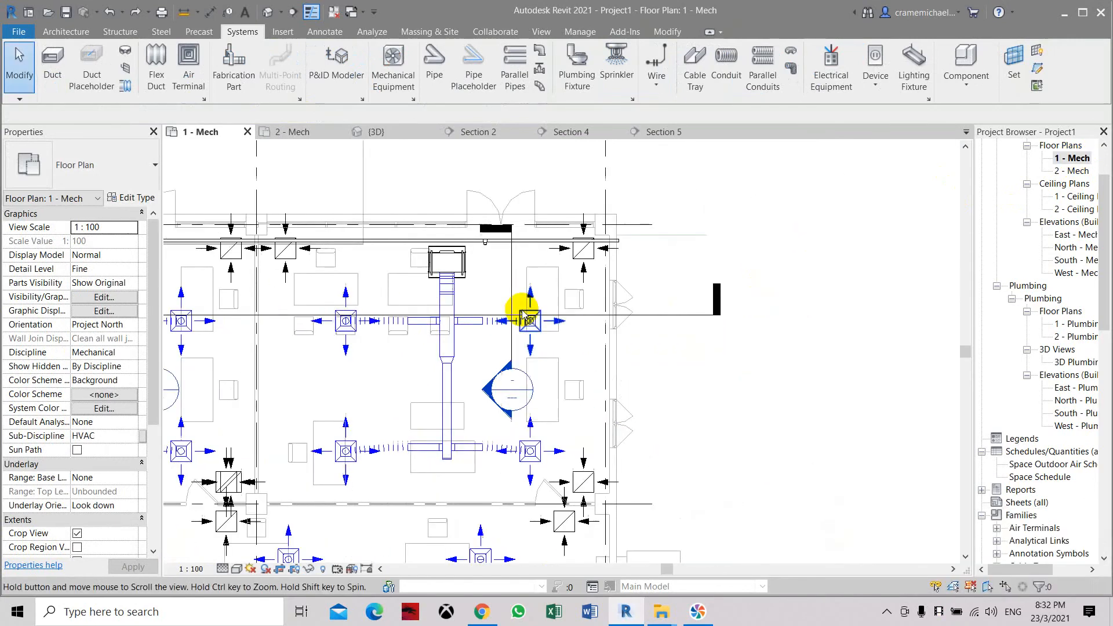
{"action": "scroll", "coordinate": [605, 240], "scroll_direction": "up", "scroll_amount": 4}
{"action": "left_click", "coordinate": [436, 62]}
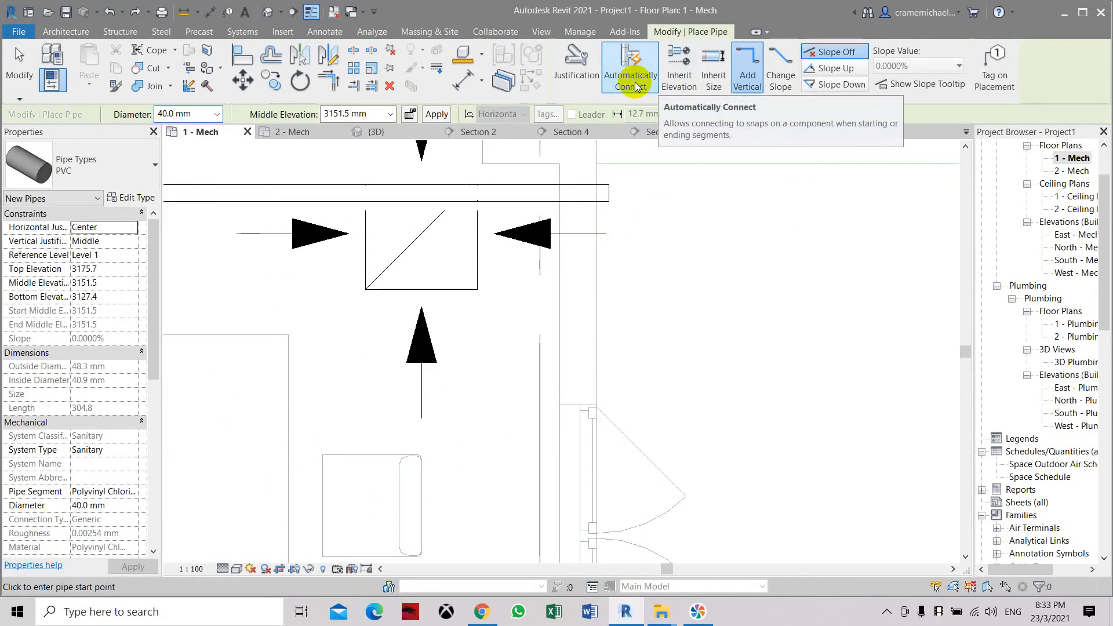
{"action": "left_click", "coordinate": [680, 71]}
{"action": "left_click", "coordinate": [714, 71]}
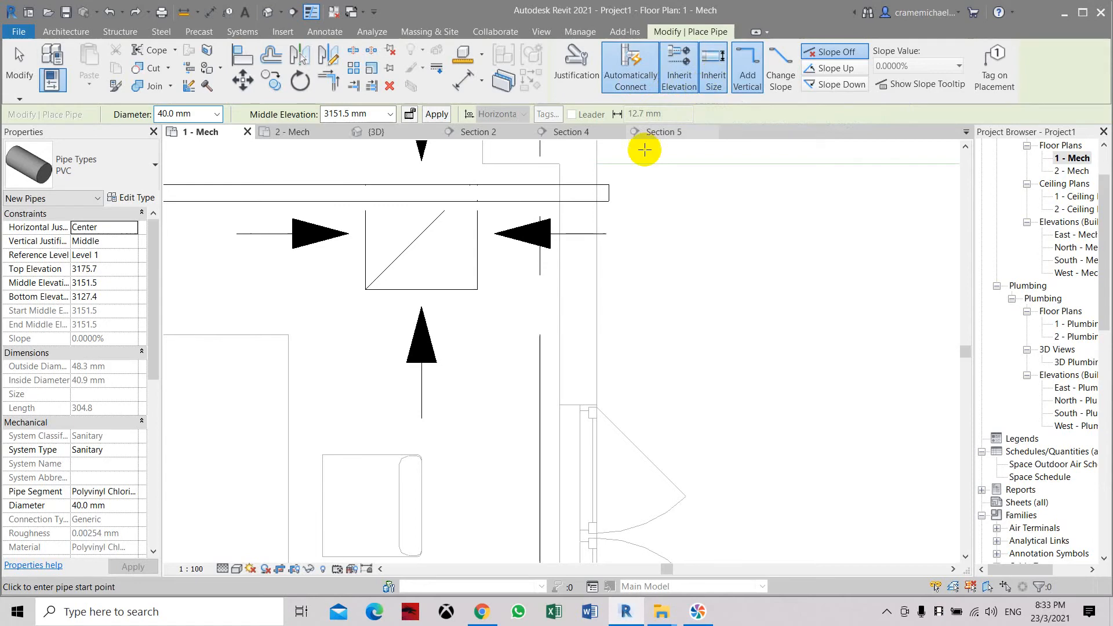
{"action": "left_click", "coordinate": [608, 192]}
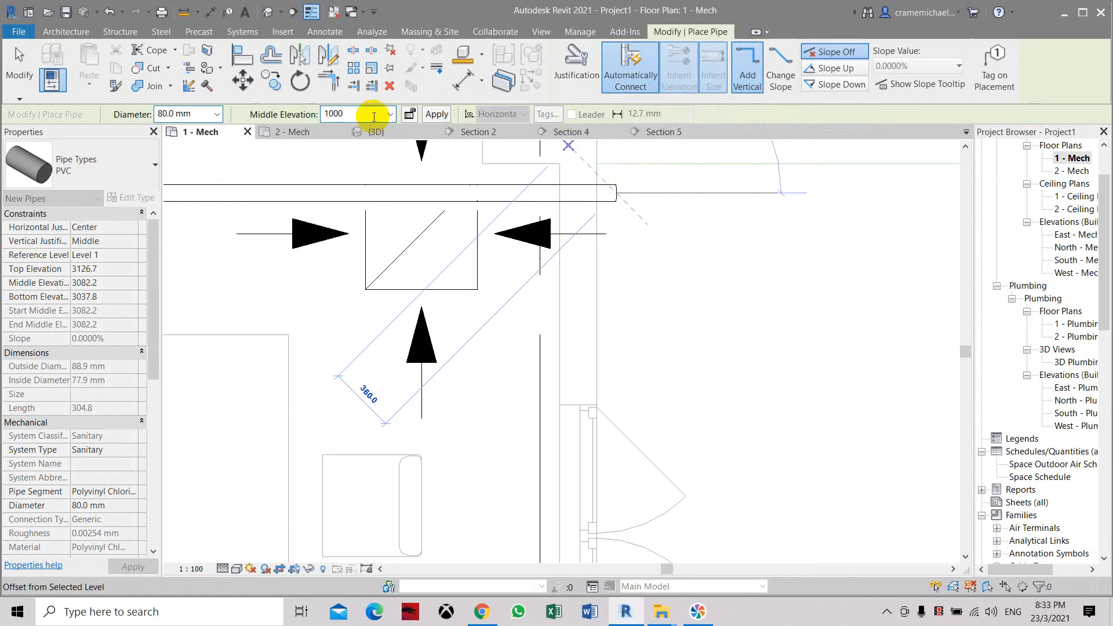
{"action": "left_click", "coordinate": [430, 115]}
{"action": "scroll", "coordinate": [628, 233], "scroll_direction": "down", "scroll_amount": 3}
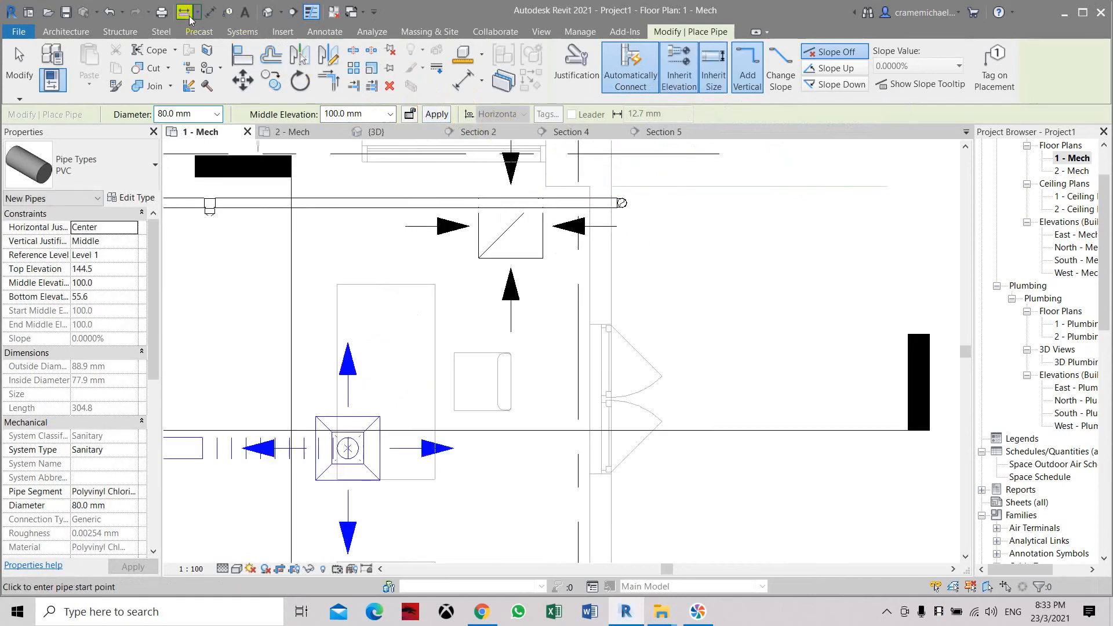
Inspect the exterior drop pipe down to the wall's base and a fan coil unit's drain branch in the 3D view.
{"action": "left_click", "coordinate": [265, 12]}
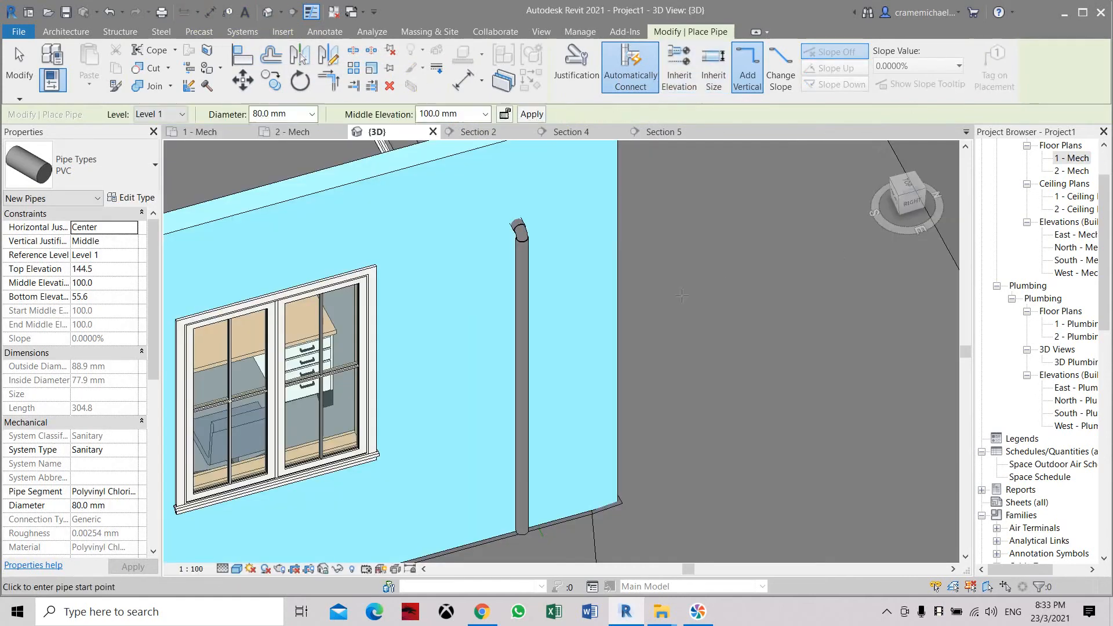
{"action": "scroll", "coordinate": [673, 284], "scroll_direction": "down", "scroll_amount": 3}
{"action": "scroll", "coordinate": [600, 385], "scroll_direction": "up", "scroll_amount": 2}
{"action": "scroll", "coordinate": [612, 430], "scroll_direction": "down", "scroll_amount": 5}
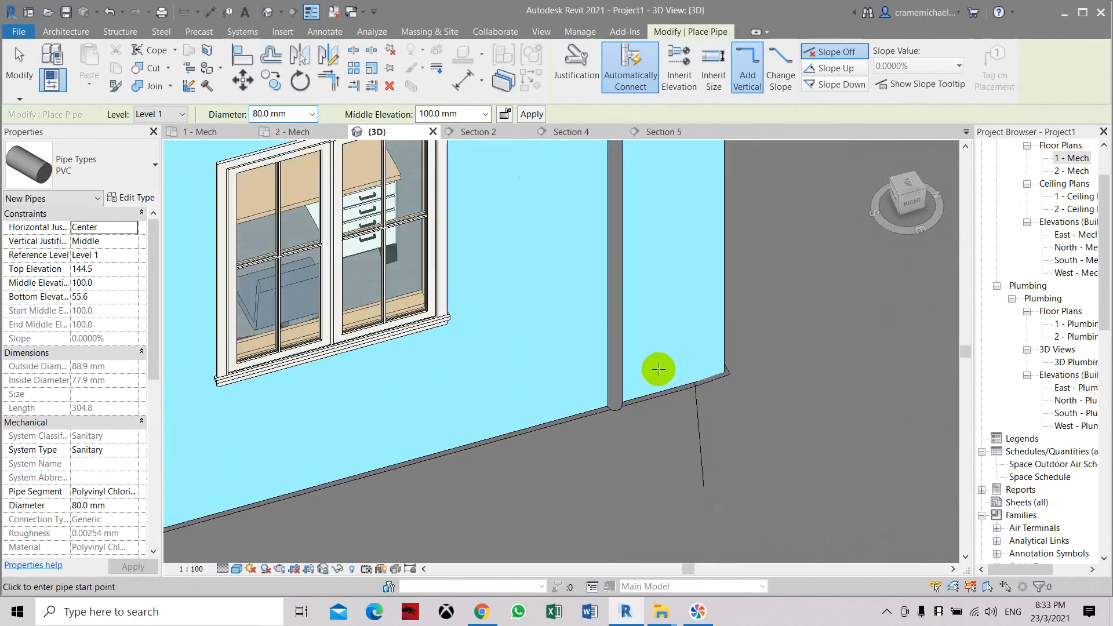
{"action": "key", "text": "Escape"}
{"action": "key", "text": "Escape"}
{"action": "middle_click_drag", "start_coordinate": [608, 212], "coordinate": [609, 372]}
{"action": "middle_click_drag", "start_coordinate": [516, 187], "coordinate": [592, 365]}
{"action": "middle_click_drag", "start_coordinate": [484, 284], "coordinate": [491, 331]}
{"action": "scroll", "coordinate": [513, 386], "scroll_direction": "up", "scroll_amount": 5}
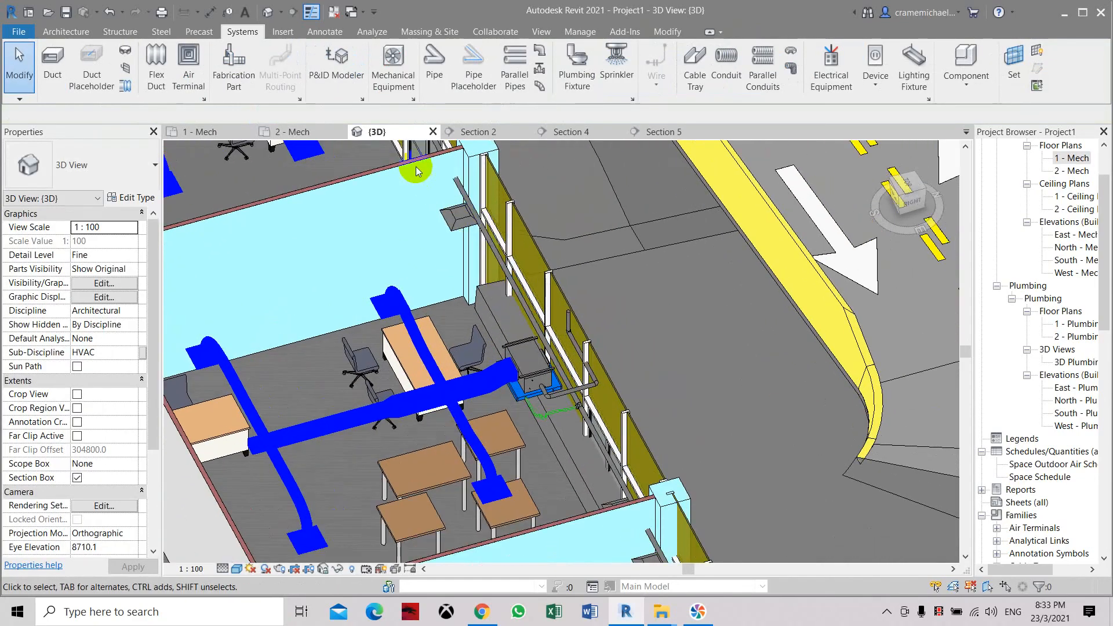
{"action": "scroll", "coordinate": [513, 385], "scroll_direction": "up", "scroll_amount": 4}
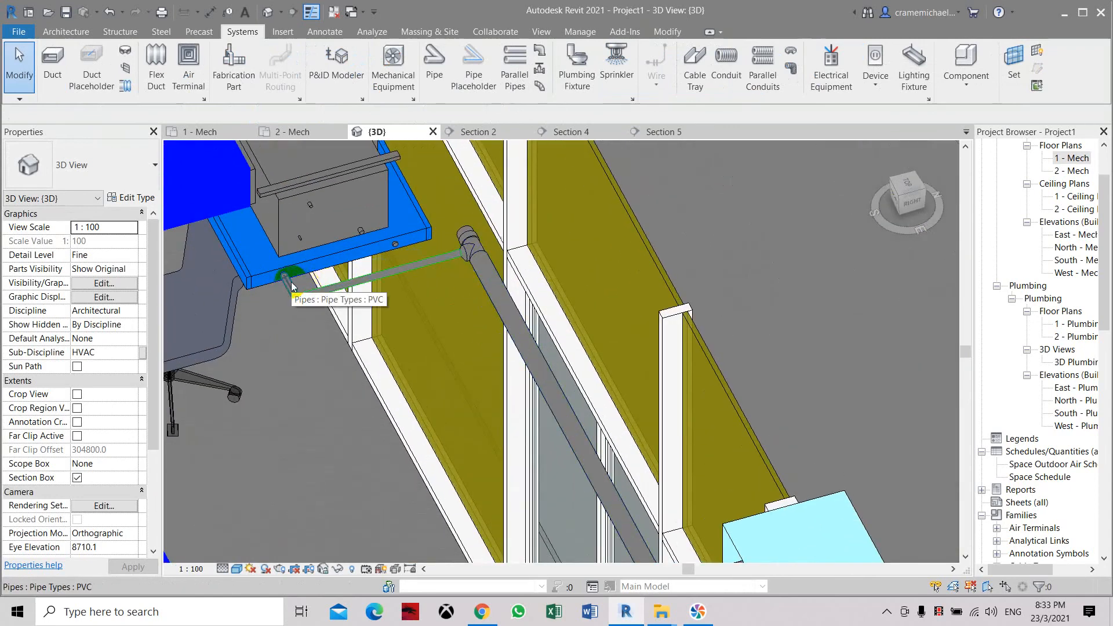
{"action": "key", "text": "Tab"}
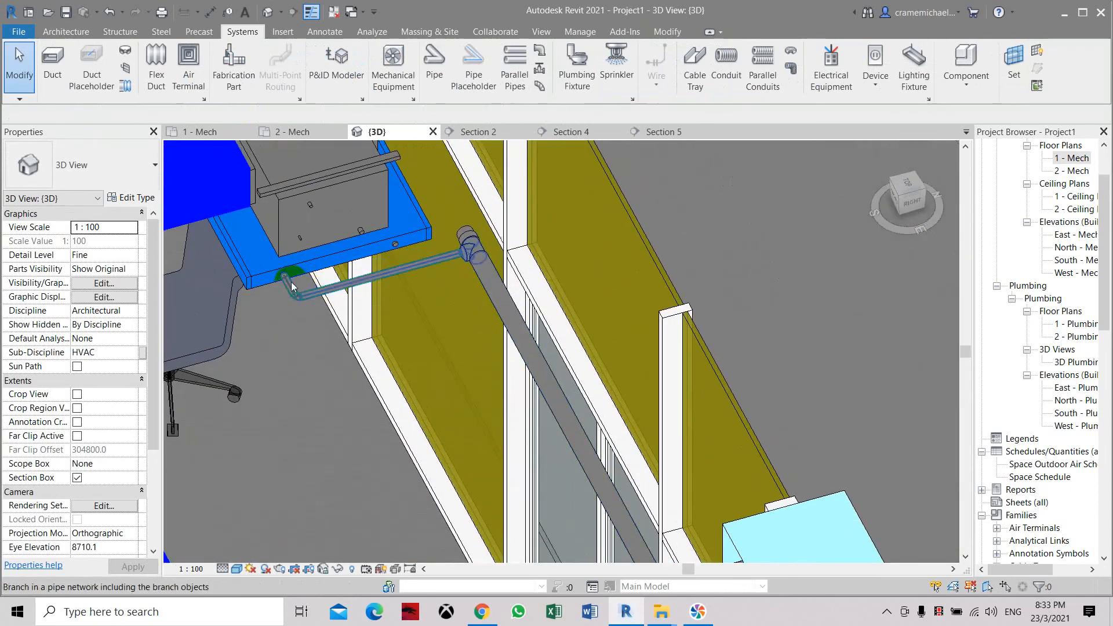
{"action": "key", "text": "Tab"}
{"action": "key", "text": "Tab"}
{"action": "key", "text": "Tab"}
{"action": "key", "text": "Tab"}
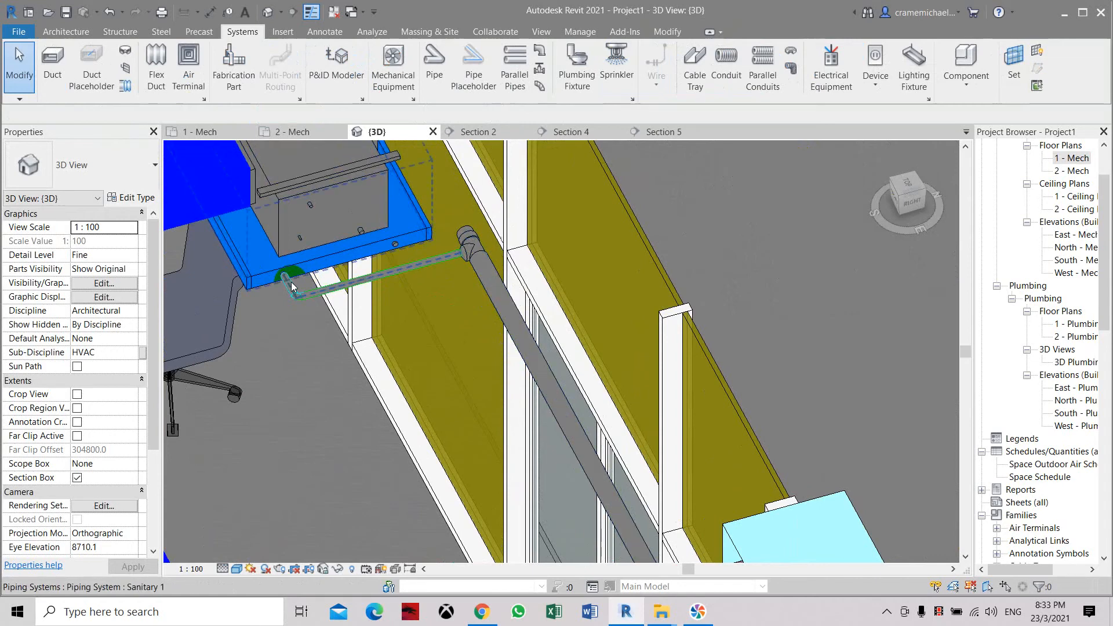
{"action": "key", "text": "Tab"}
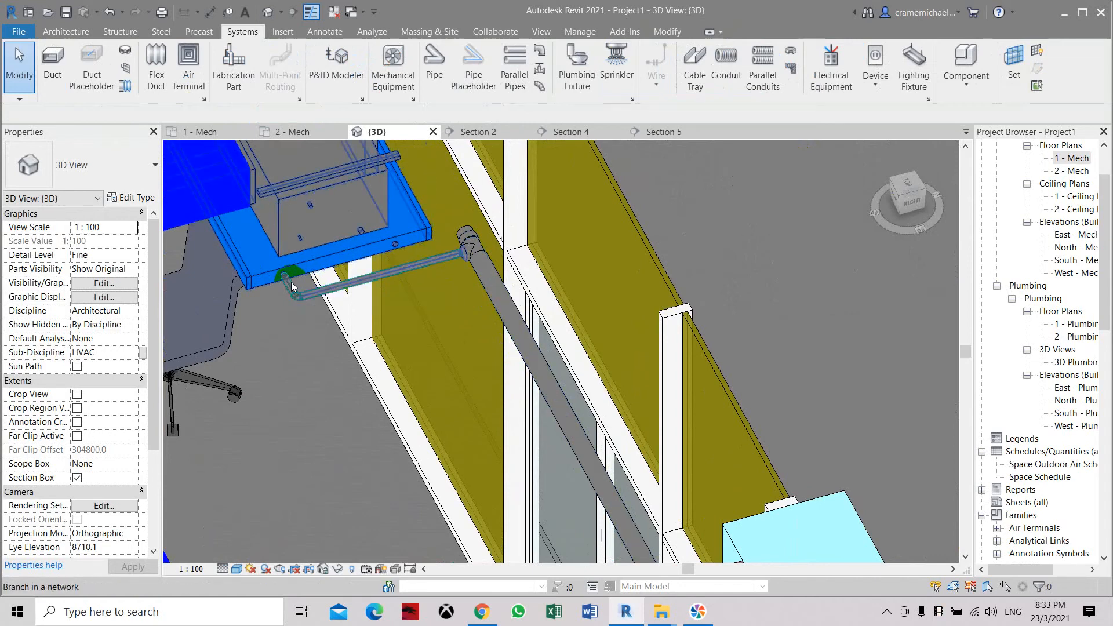
{"action": "left_click", "coordinate": [293, 287]}
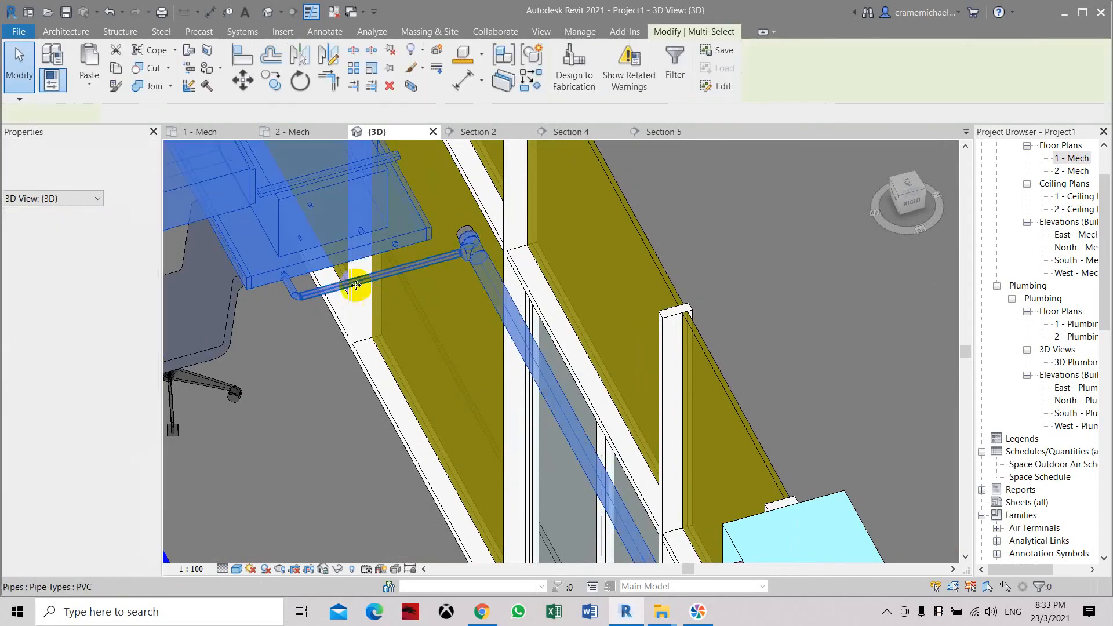
{"action": "middle_click_drag", "start_coordinate": [430, 310], "coordinate": [355, 273], "text": "shift"}
{"action": "key", "text": "Escape"}
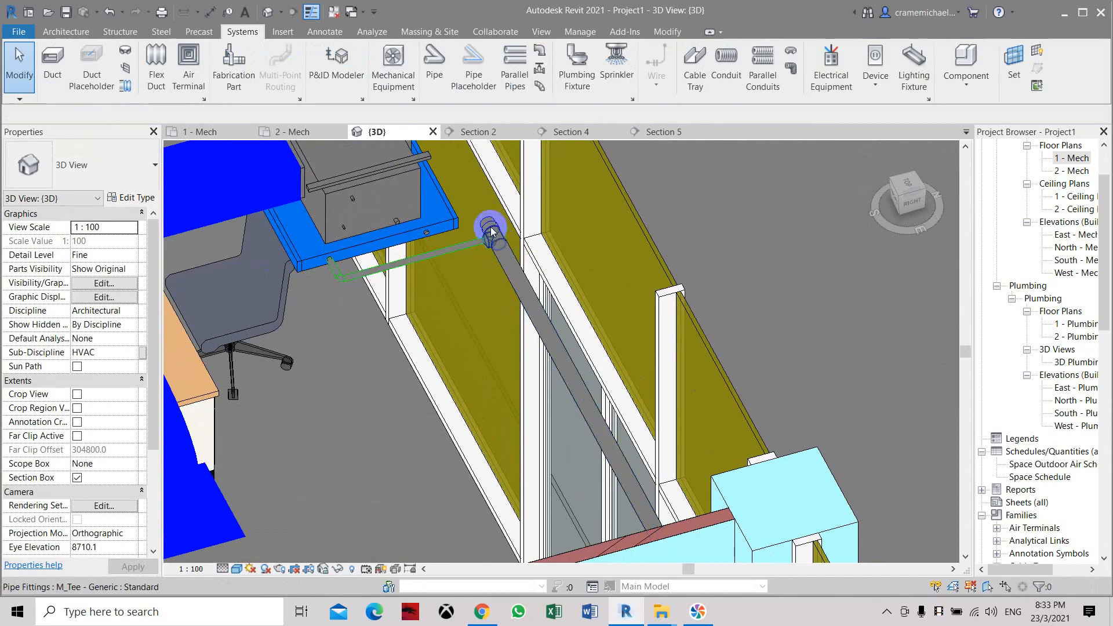
Select the whole connected drain pipe network without the fan coil units and add 15 mm PVC Jacketed Fiberglass insulation.
{"action": "key", "text": "Tab"}
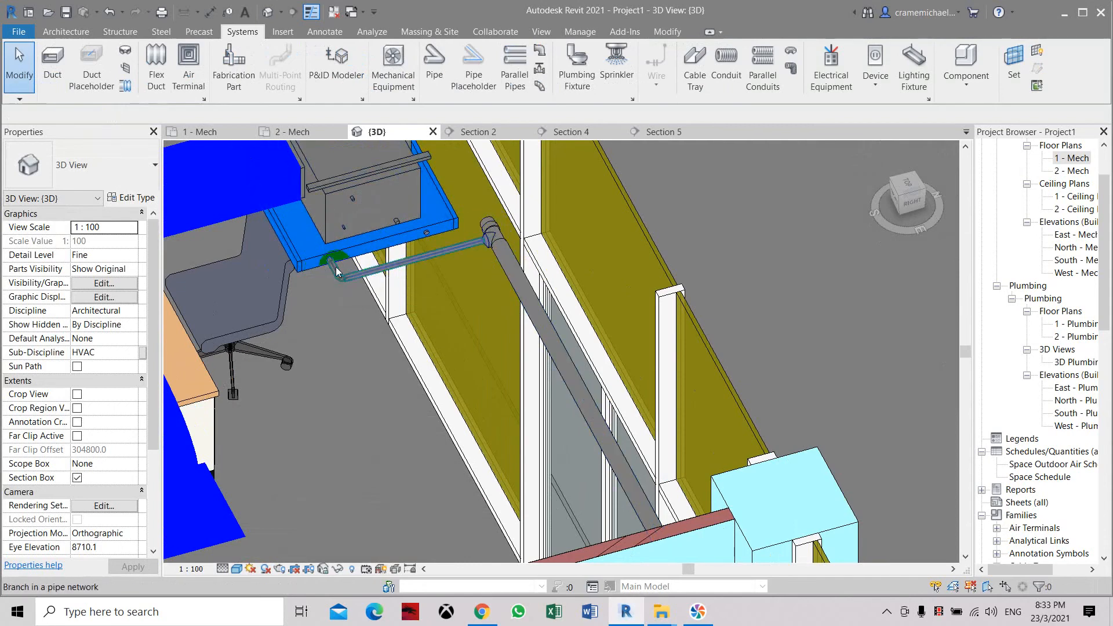
{"action": "key", "text": "Tab"}
{"action": "left_click", "coordinate": [337, 271]}
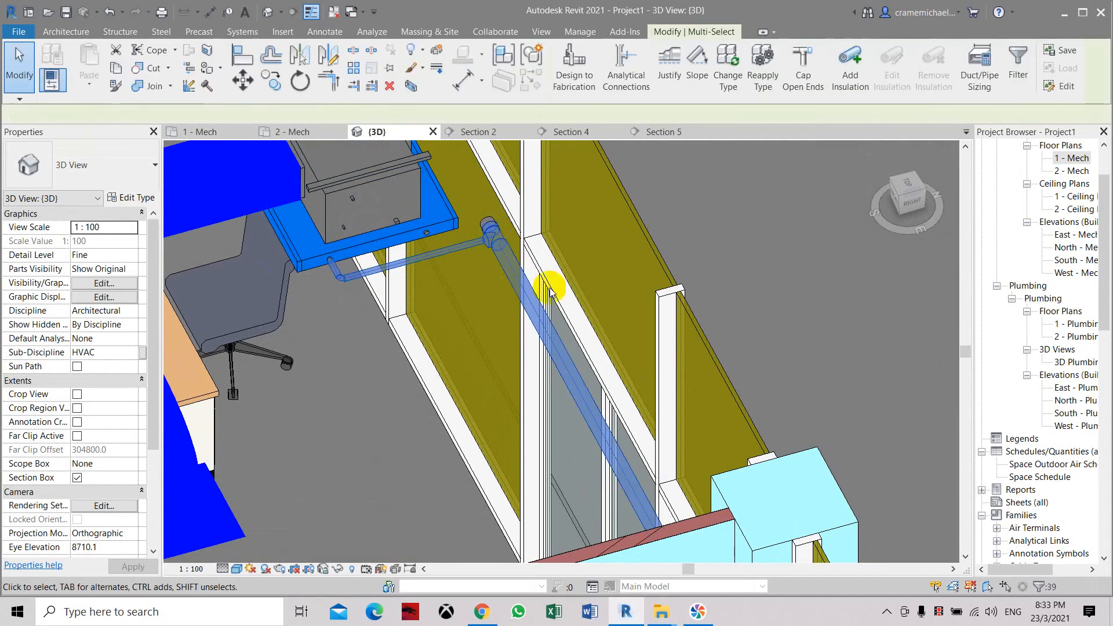
{"action": "left_click", "coordinate": [839, 90]}
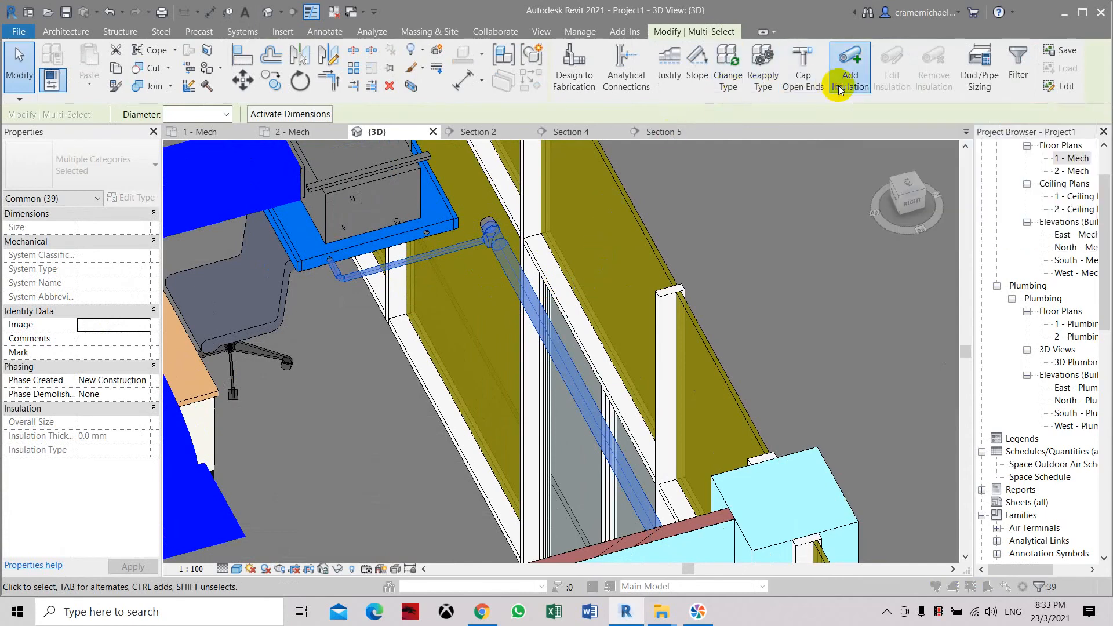
{"action": "left_click", "coordinate": [589, 174]}
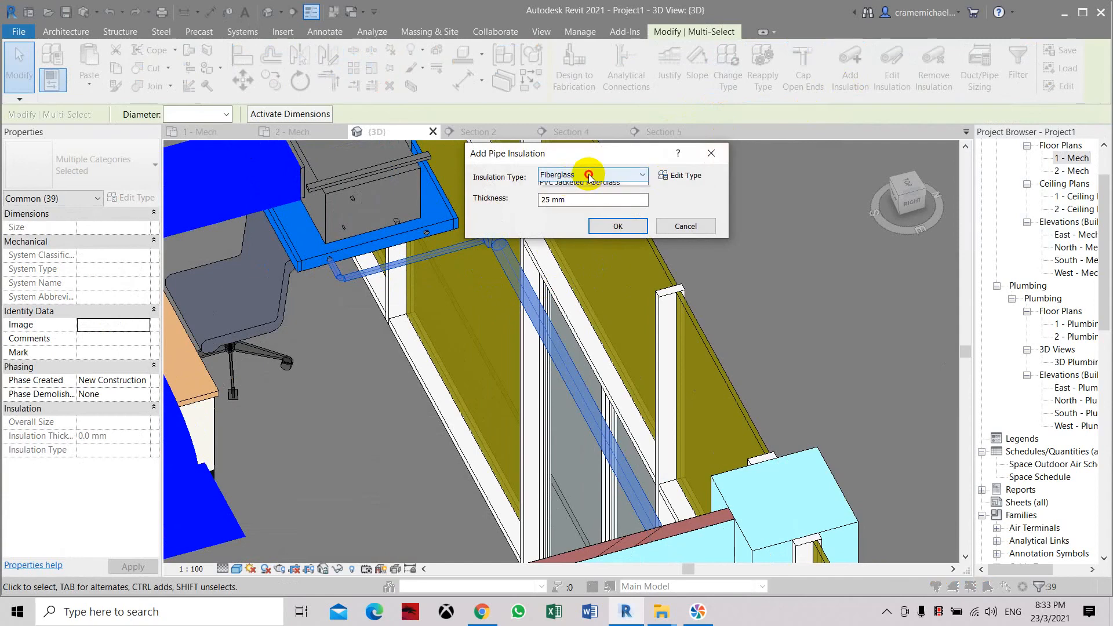
{"action": "left_click", "coordinate": [589, 192]}
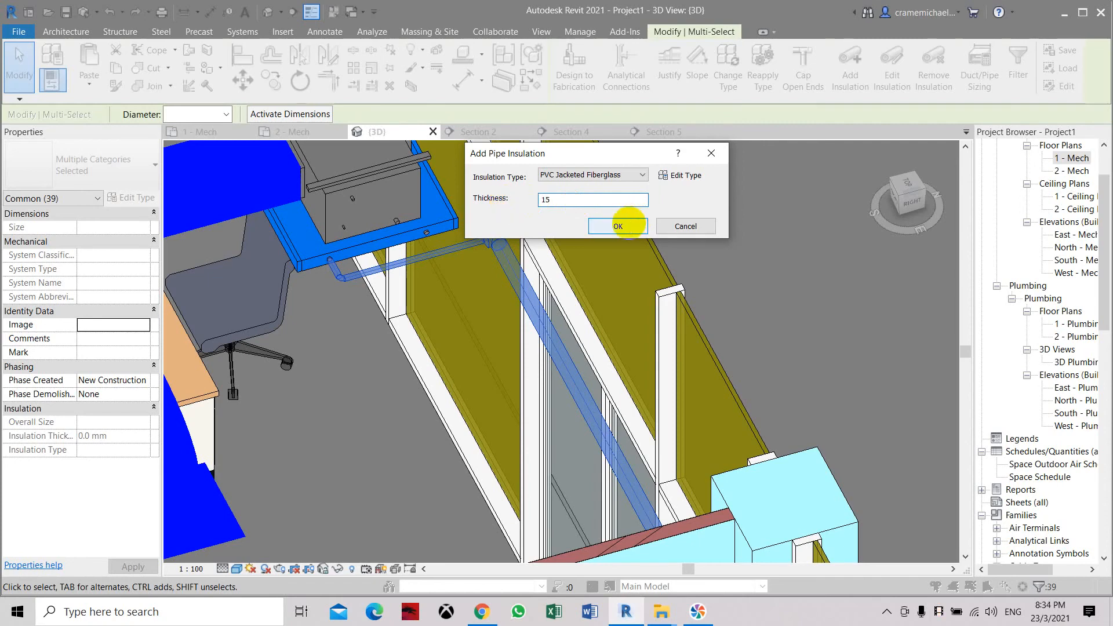
{"action": "left_click", "coordinate": [632, 225]}
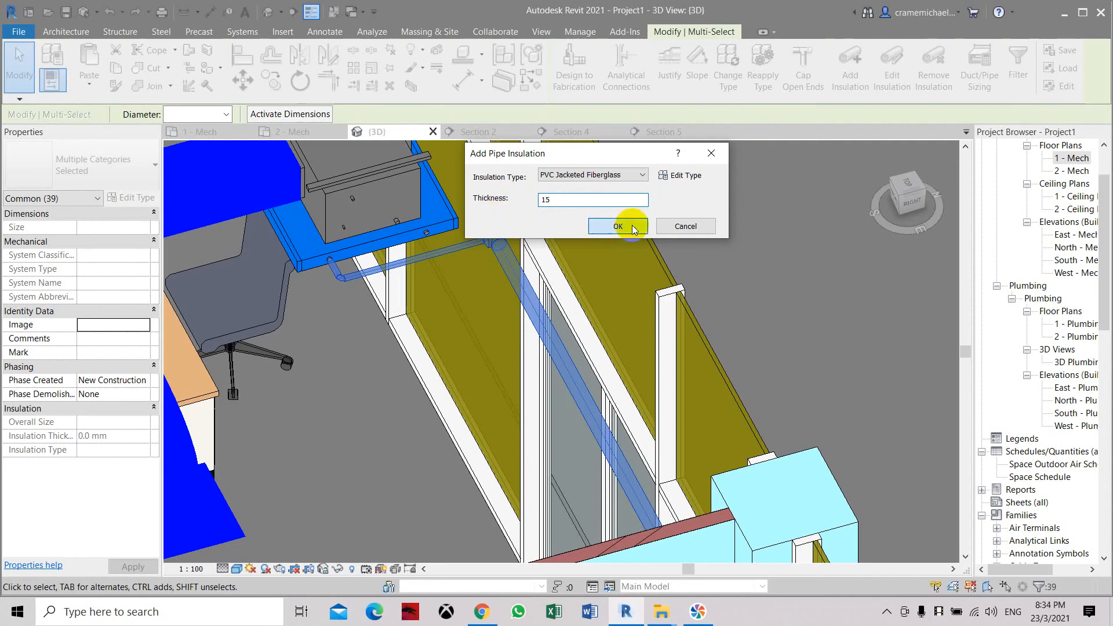
Examine the insulation on the main drain and on each fan coil unit's drain branch, including the U-trap.
{"action": "scroll", "coordinate": [334, 272], "scroll_direction": "up", "scroll_amount": 5}
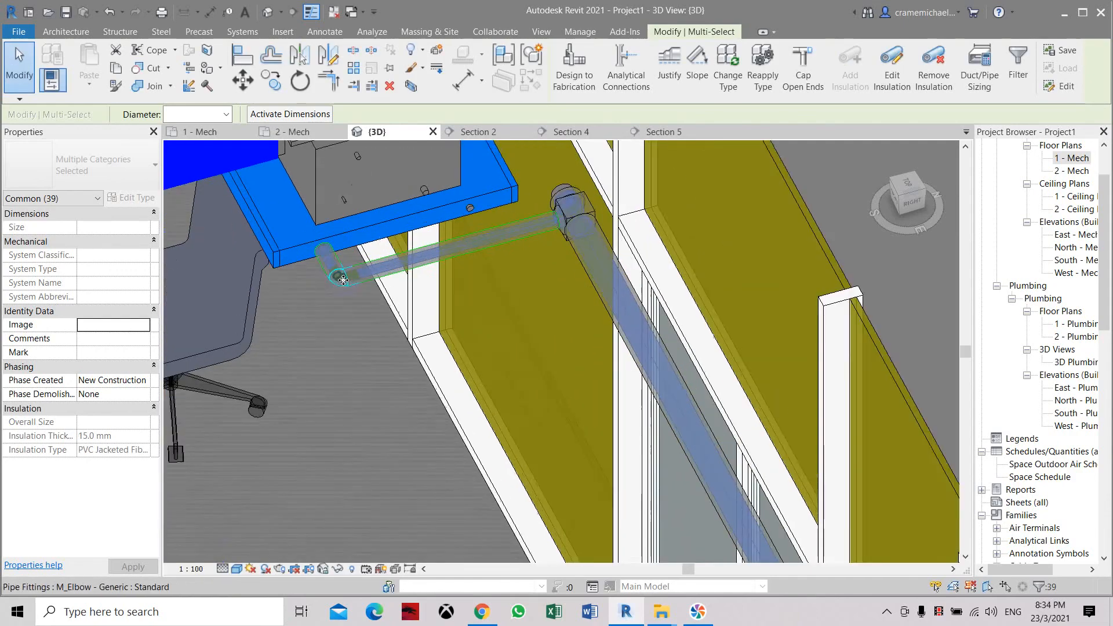
{"action": "scroll", "coordinate": [325, 270], "scroll_direction": "down", "scroll_amount": 8}
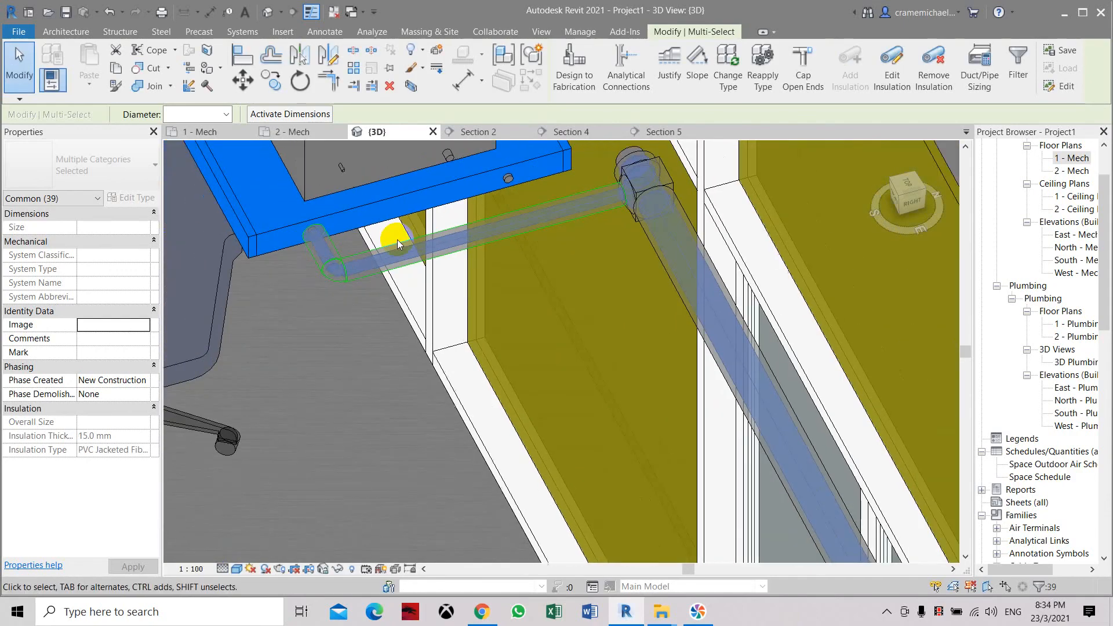
{"action": "middle_click_drag", "start_coordinate": [642, 492], "coordinate": [615, 457]}
{"action": "scroll", "coordinate": [614, 457], "scroll_direction": "up", "scroll_amount": 8}
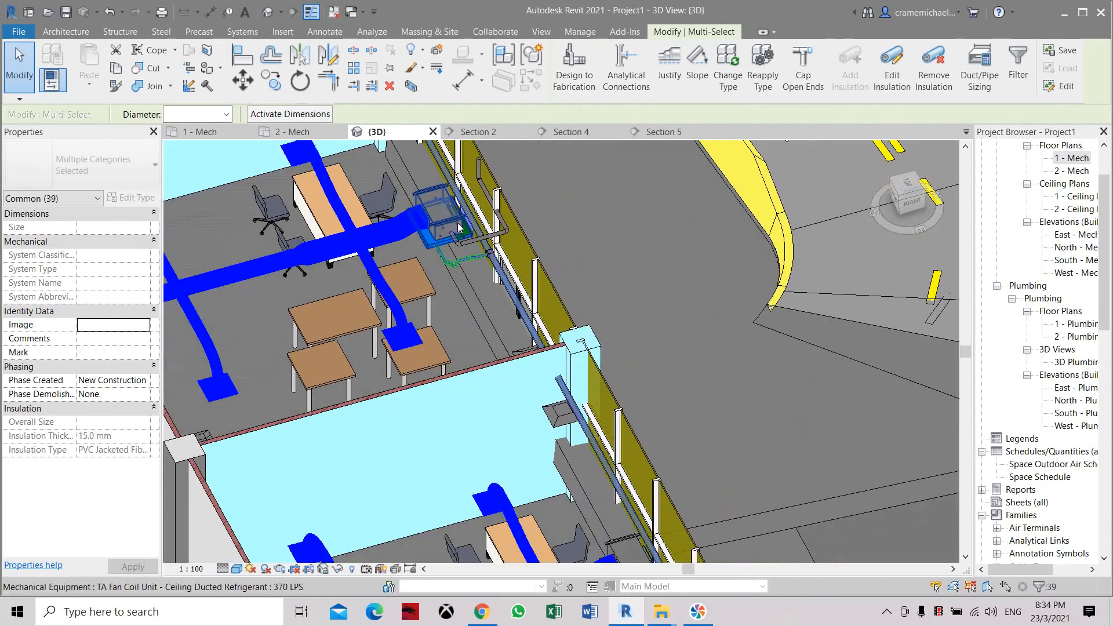
{"action": "scroll", "coordinate": [520, 250], "scroll_direction": "down", "scroll_amount": 6}
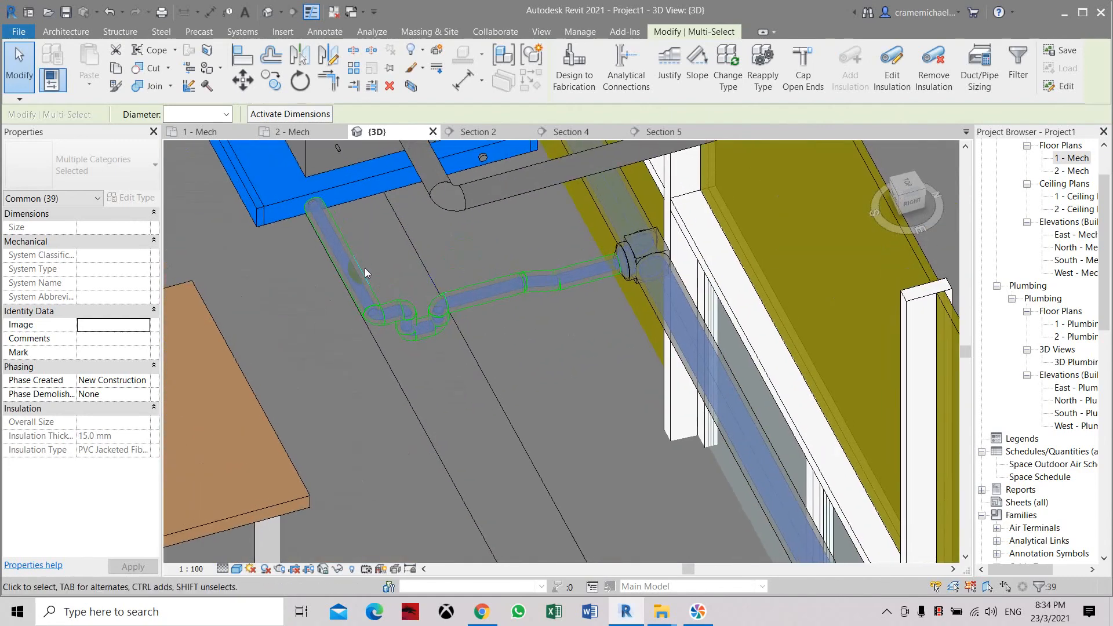
{"action": "scroll", "coordinate": [521, 249], "scroll_direction": "down", "scroll_amount": 2}
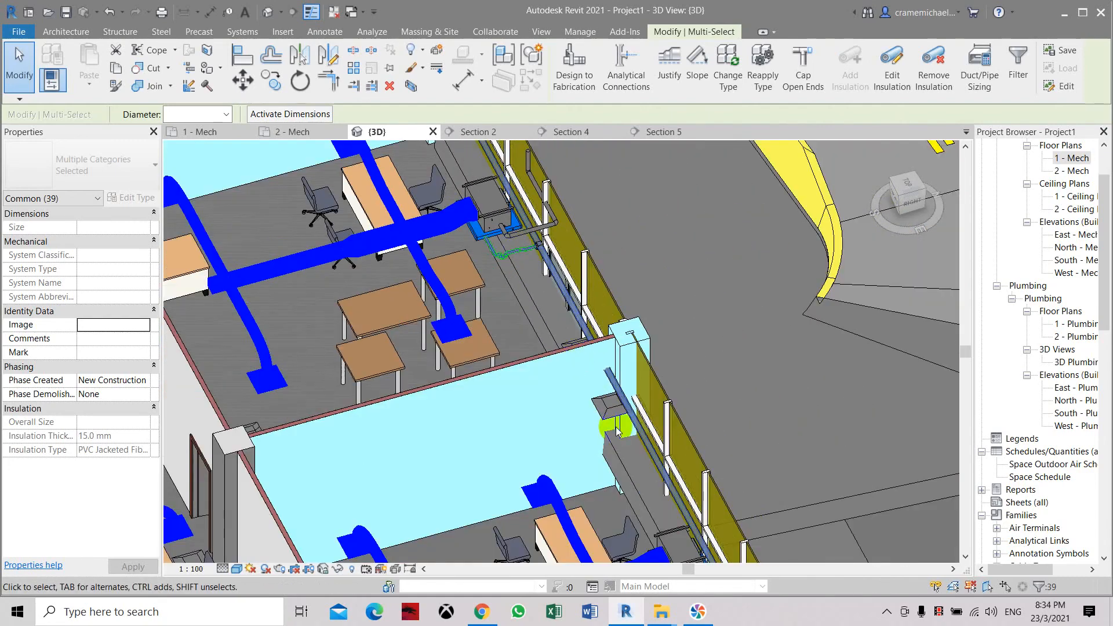
{"action": "middle_click_drag", "start_coordinate": [614, 426], "coordinate": [496, 183]}
{"action": "scroll", "coordinate": [561, 303], "scroll_direction": "up", "scroll_amount": 4}
{"action": "scroll", "coordinate": [560, 303], "scroll_direction": "up", "scroll_amount": 3}
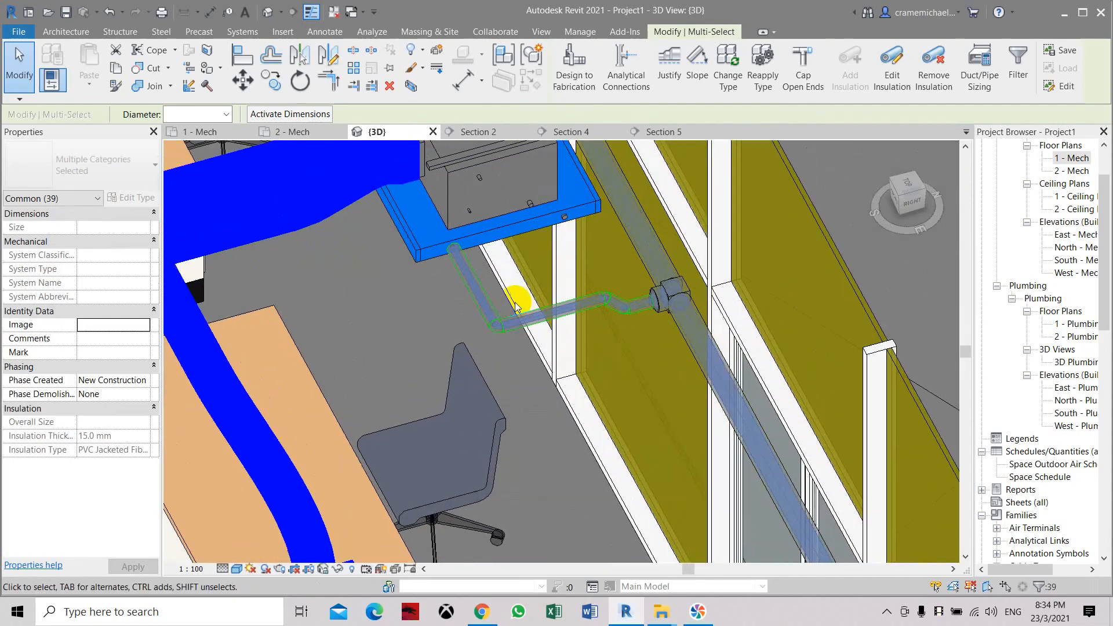
{"action": "scroll", "coordinate": [607, 282], "scroll_direction": "down", "scroll_amount": 6}
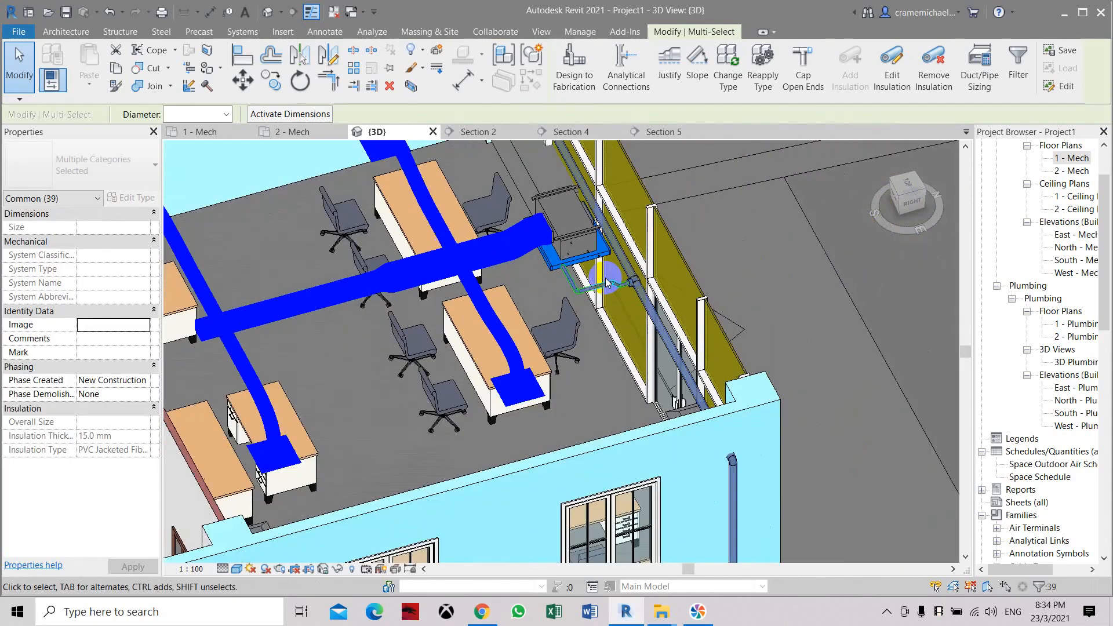
Examine the insulated drop pipe on the exterior wall and view the overall building layout in 3D.
{"action": "scroll", "coordinate": [678, 345], "scroll_direction": "up", "scroll_amount": 2}
{"action": "middle_click_drag", "start_coordinate": [722, 450], "coordinate": [670, 324]}
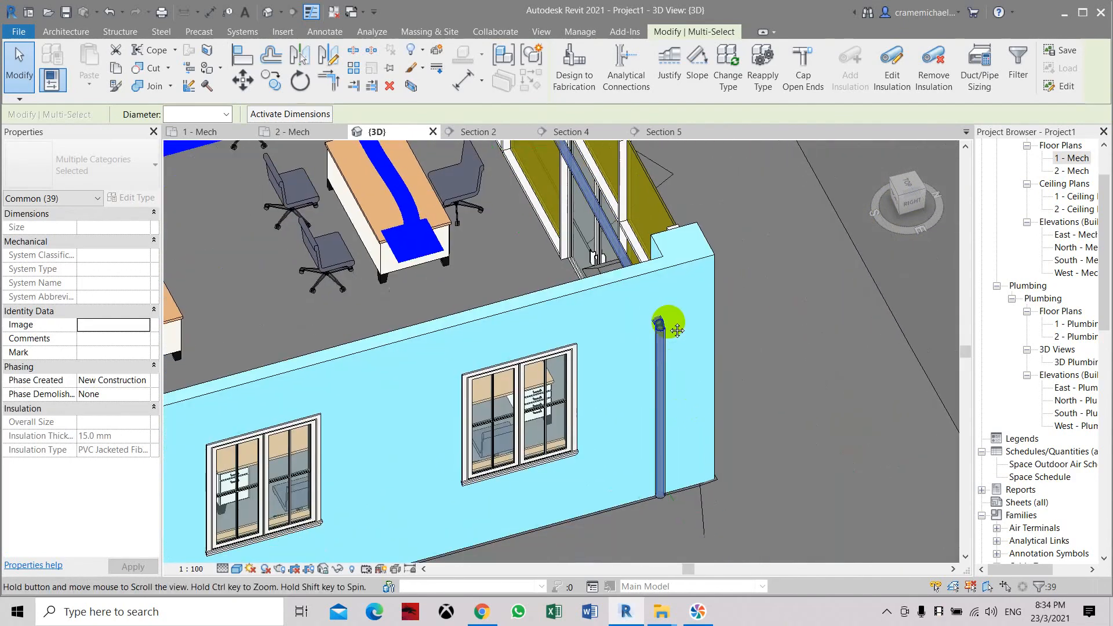
{"action": "scroll", "coordinate": [678, 390], "scroll_direction": "up", "scroll_amount": 2}
{"action": "scroll", "coordinate": [679, 389], "scroll_direction": "down", "scroll_amount": 5}
{"action": "middle_click_drag", "start_coordinate": [683, 388], "coordinate": [676, 406], "text": "shift"}
{"action": "middle_click_drag", "start_coordinate": [639, 343], "coordinate": [665, 533]}
{"action": "scroll", "coordinate": [557, 284], "scroll_direction": "down", "scroll_amount": 2}
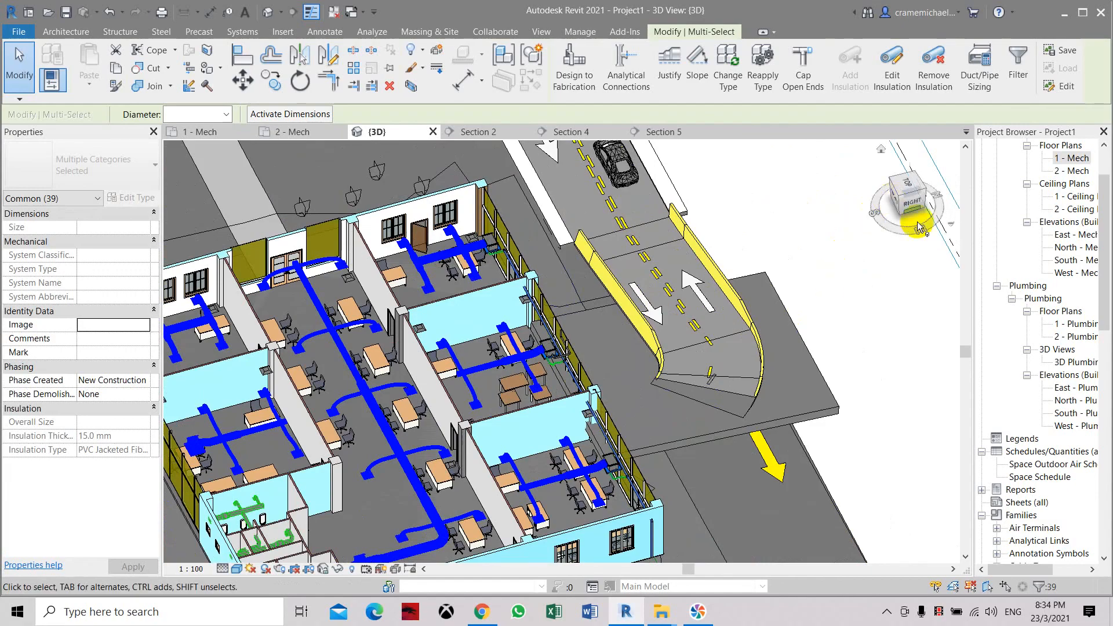